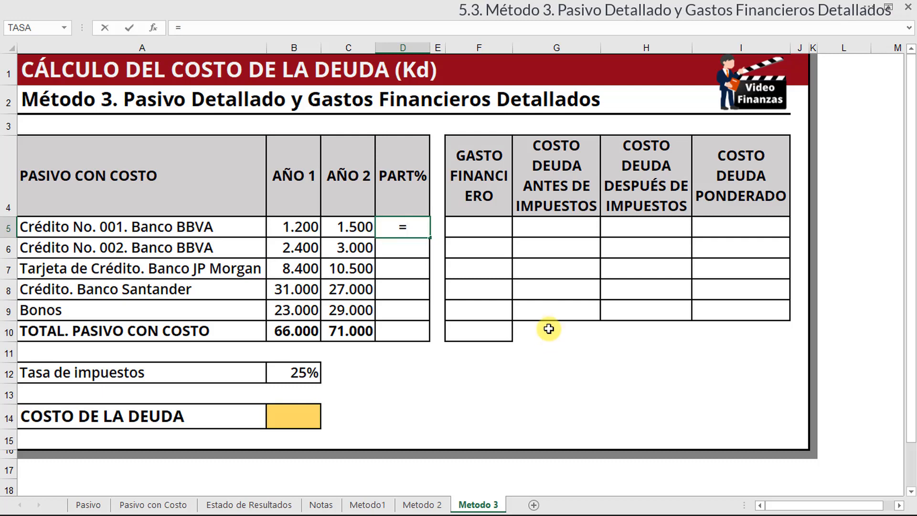
Enter =C5/$C$10 in D5 as the first liability's share of the year 2 total, with the total's reference absolute.
left_click(351, 225)
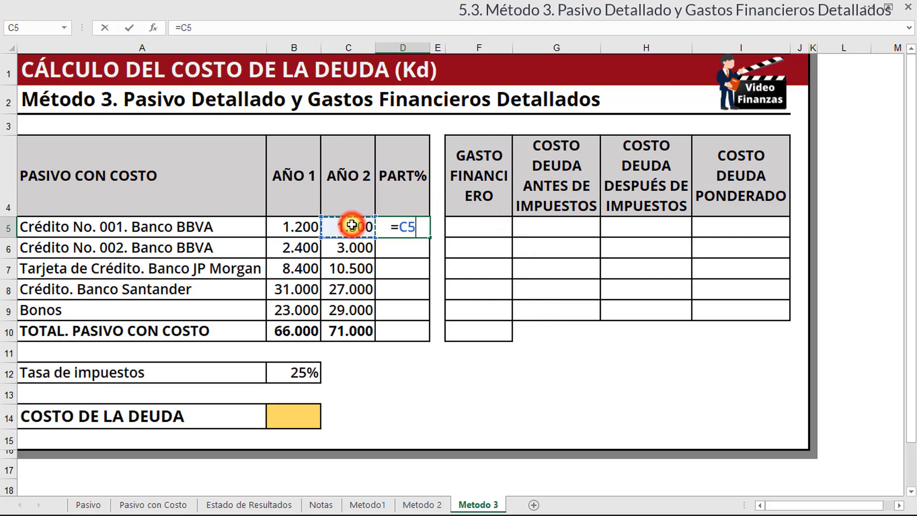
type("/")
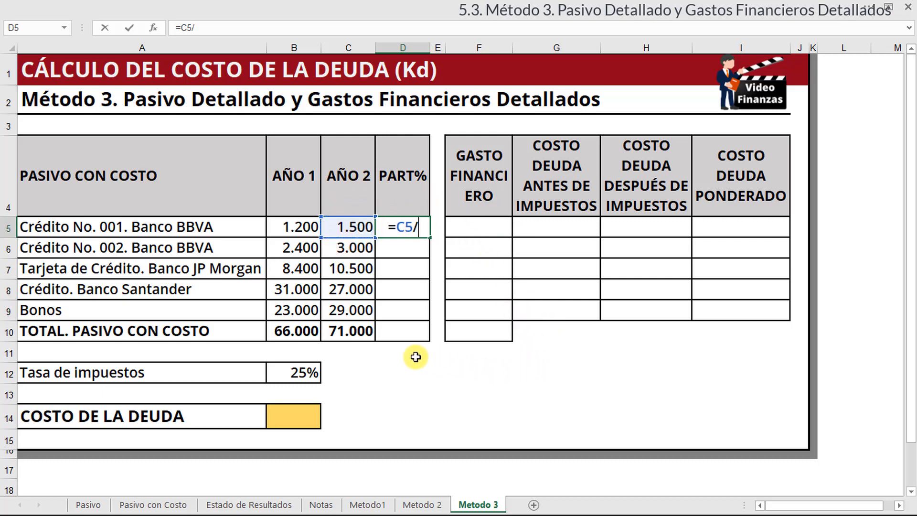
left_click(364, 330)
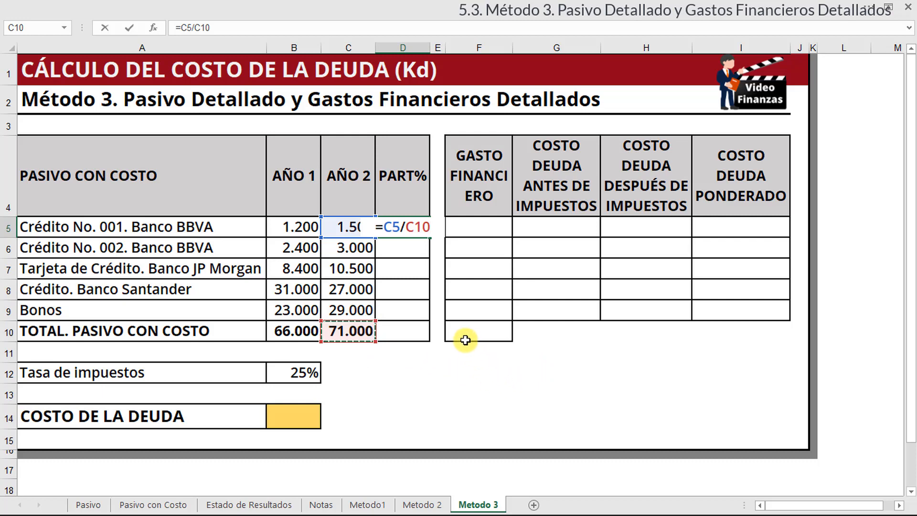
left_click(409, 228)
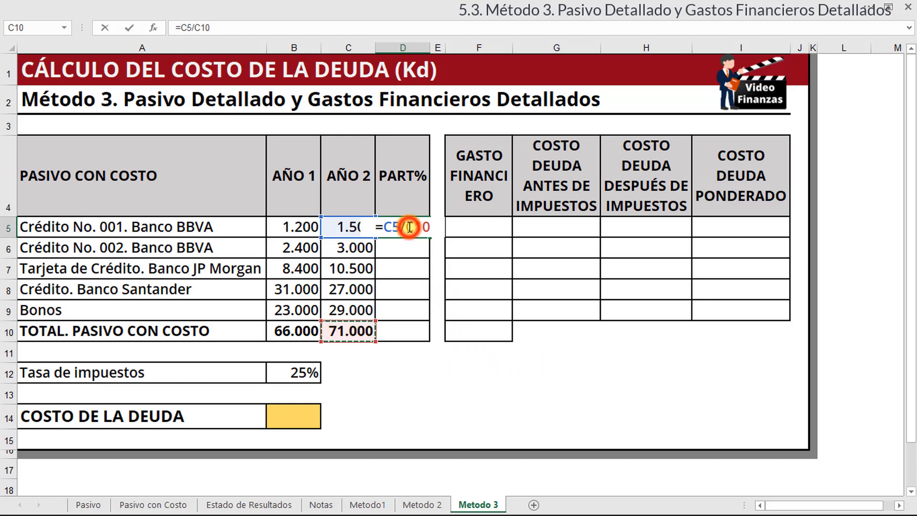
double_click(409, 228)
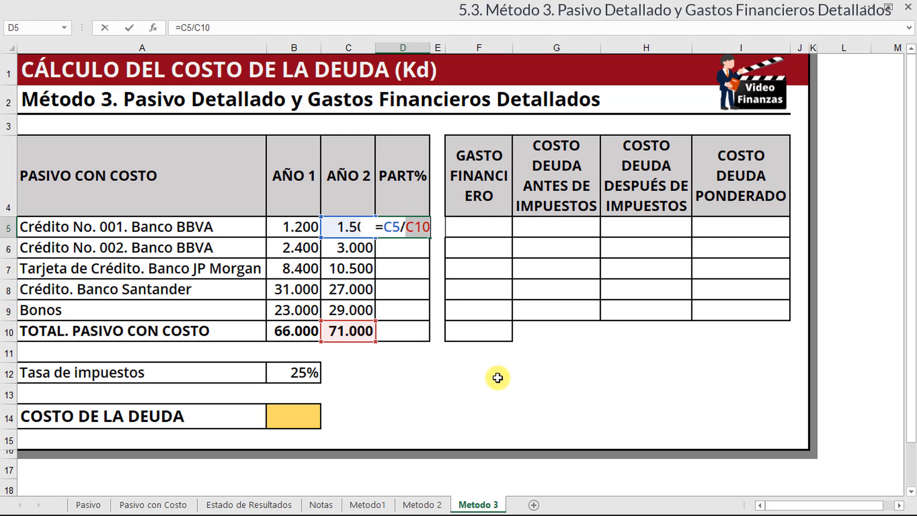
key("F4")
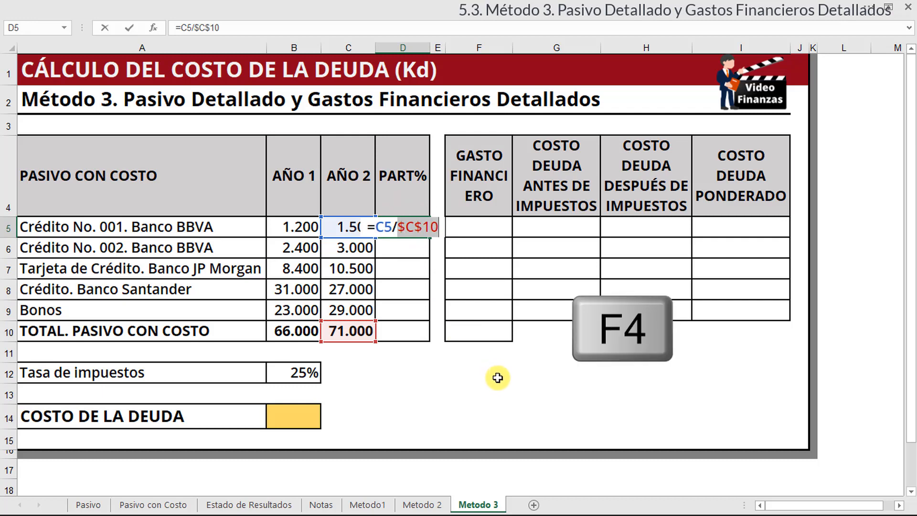
key("Return")
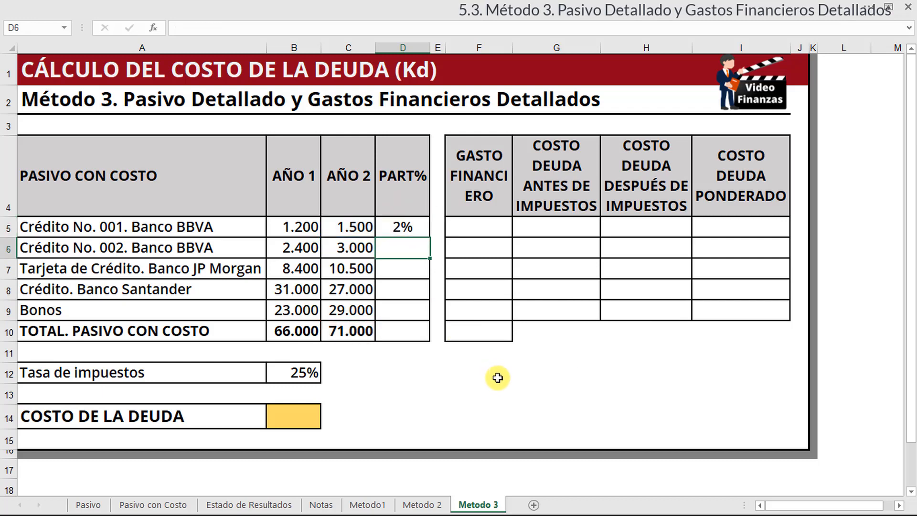
Copy the participation formula from D5 down to the Bonos row, D9.
left_click(420, 229)
left_click_drag(429, 239, 408, 313)
left_click(398, 373)
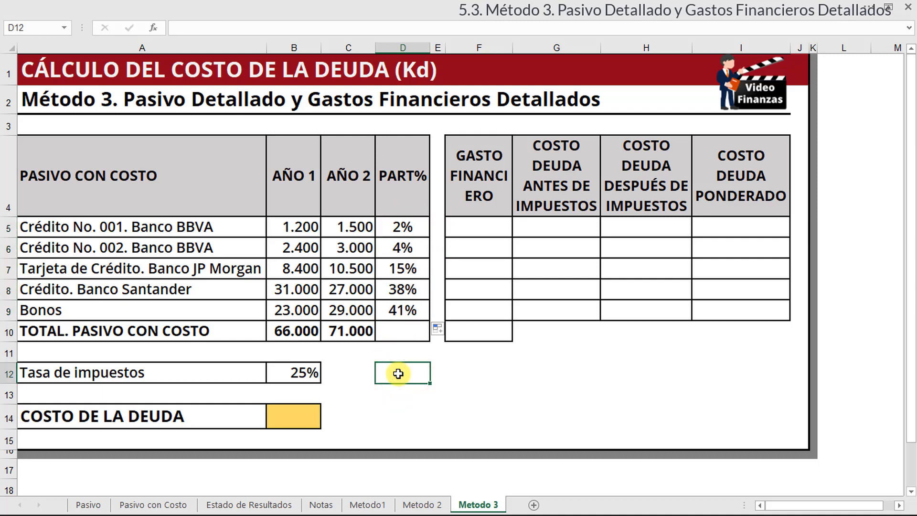
Total the PART% column in D10 with =SUMA(D5:D9).
key("Up")
key("Up")
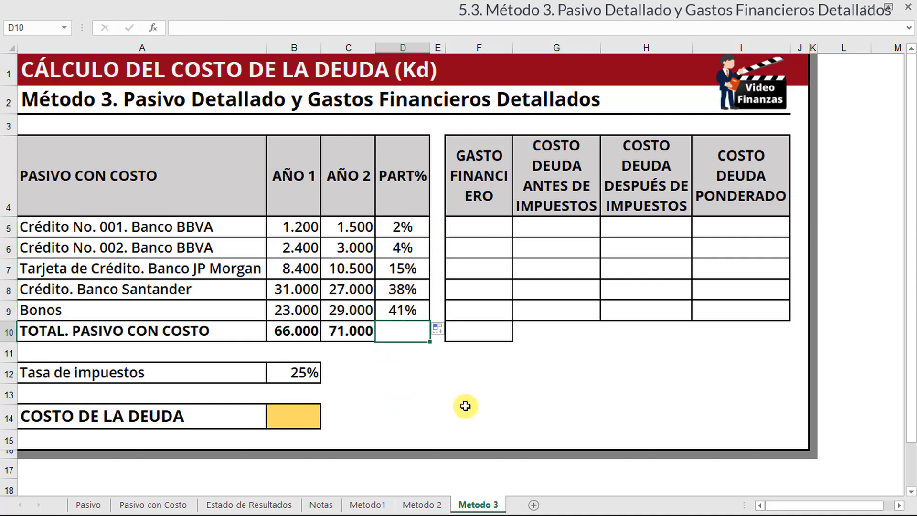
type("=SUMA(")
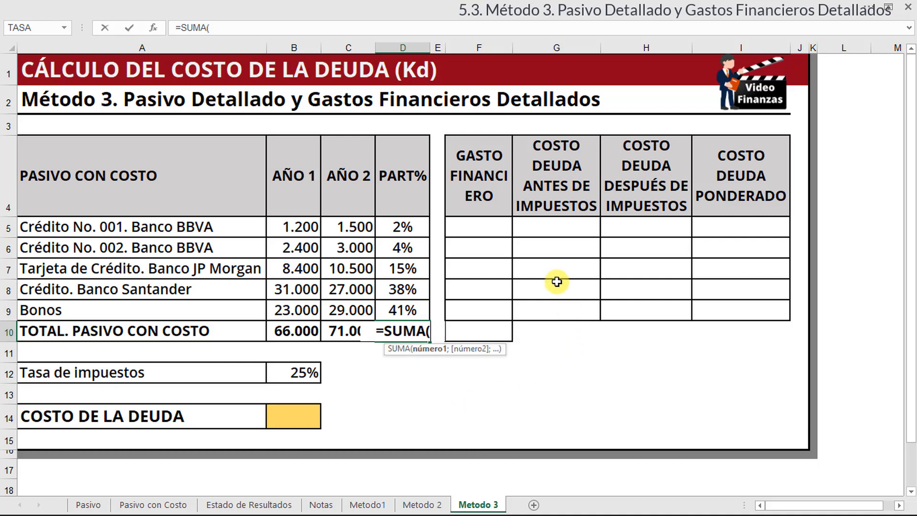
left_click_drag(402, 226, 403, 310)
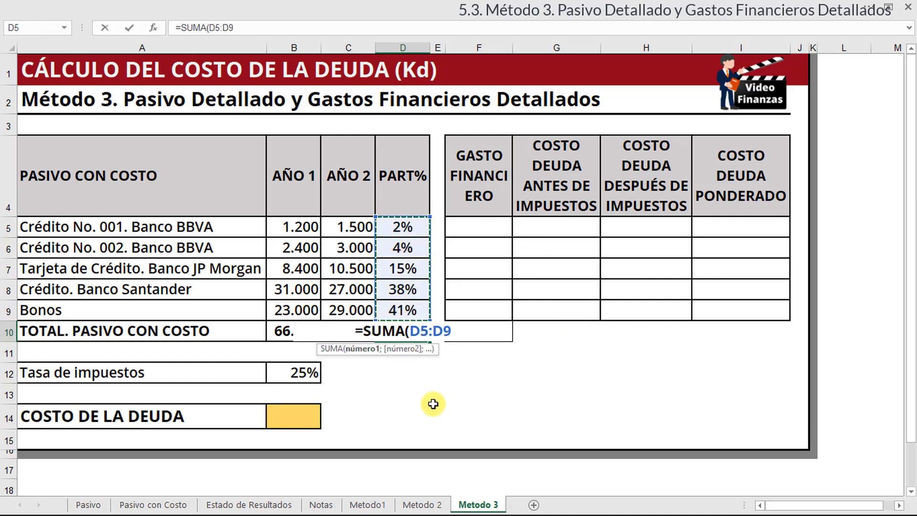
type(")")
key("Return")
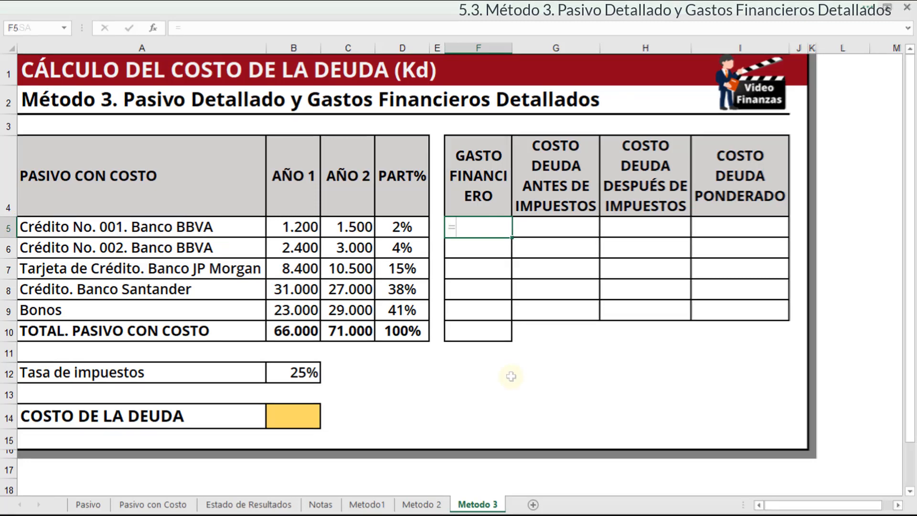
Link the financial expenses of the two BBVA credits, F5 and F6, to cells B13 and B14 of the Notas sheet.
type("=")
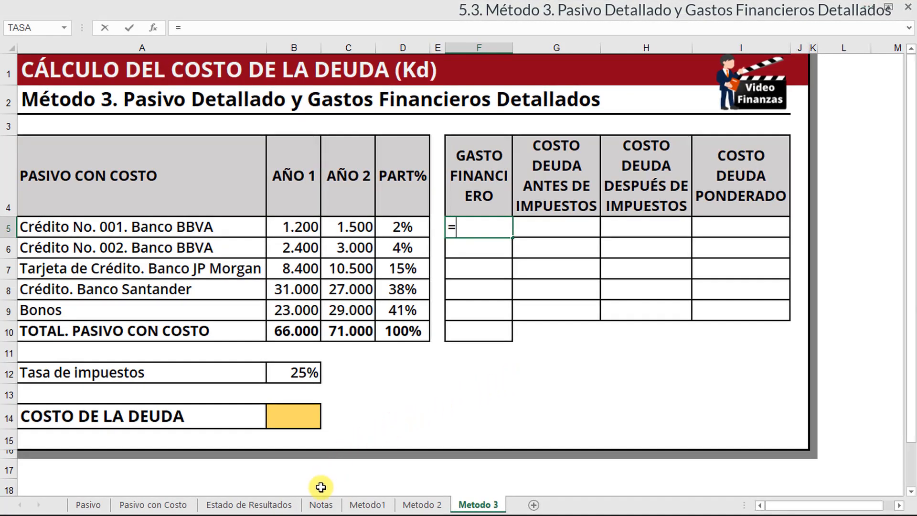
left_click(317, 505)
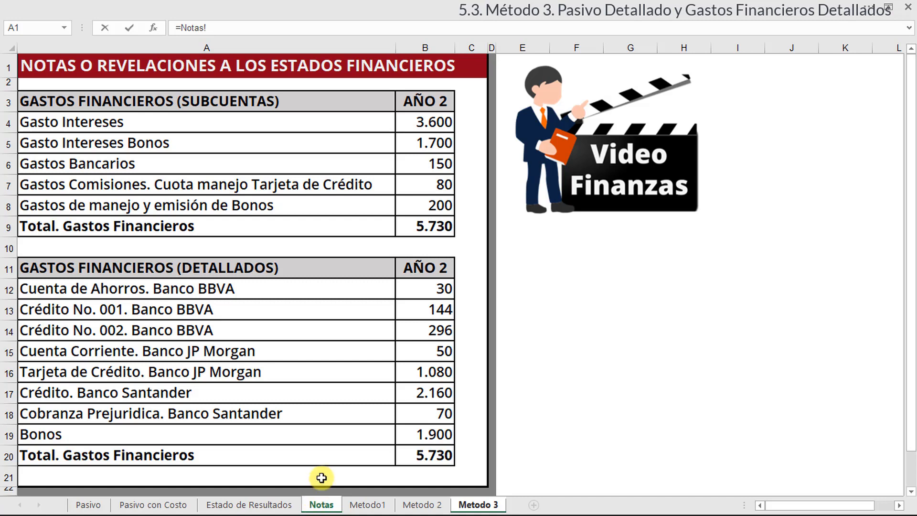
left_click(423, 312)
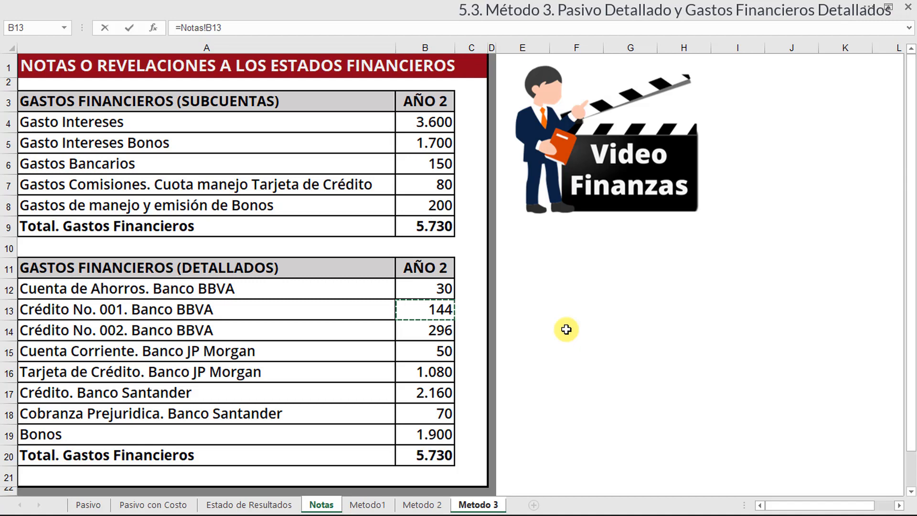
key("Return")
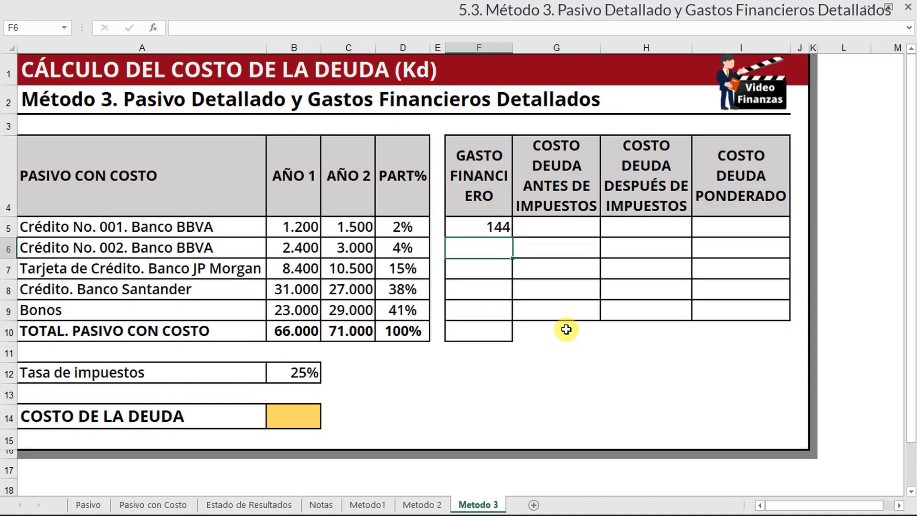
type("=")
left_click(322, 504)
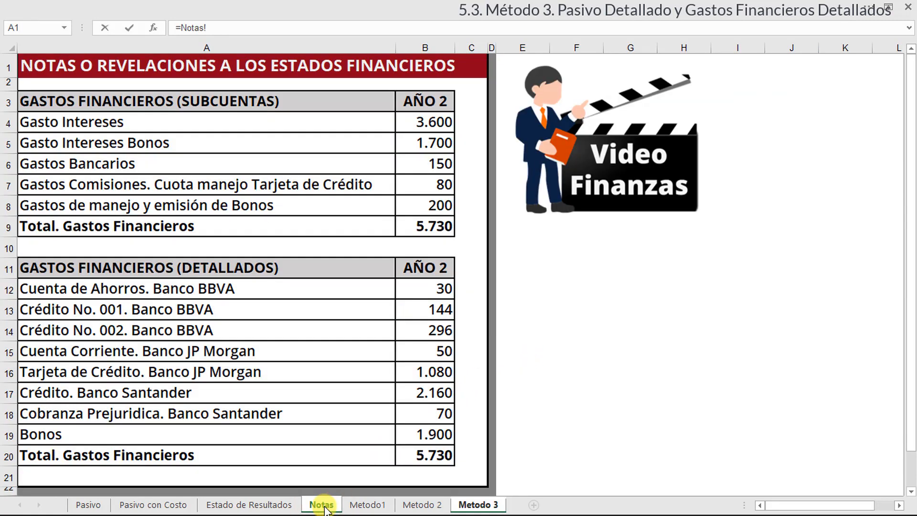
left_click(417, 330)
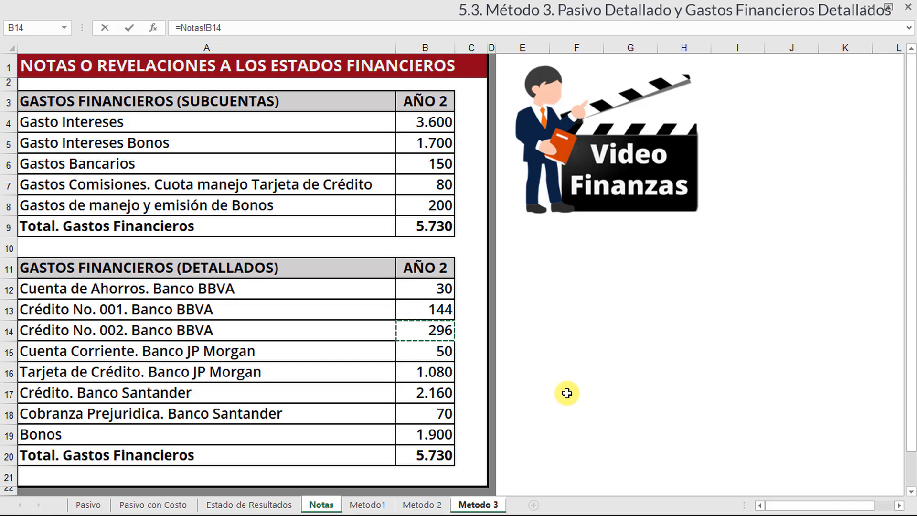
key("Return")
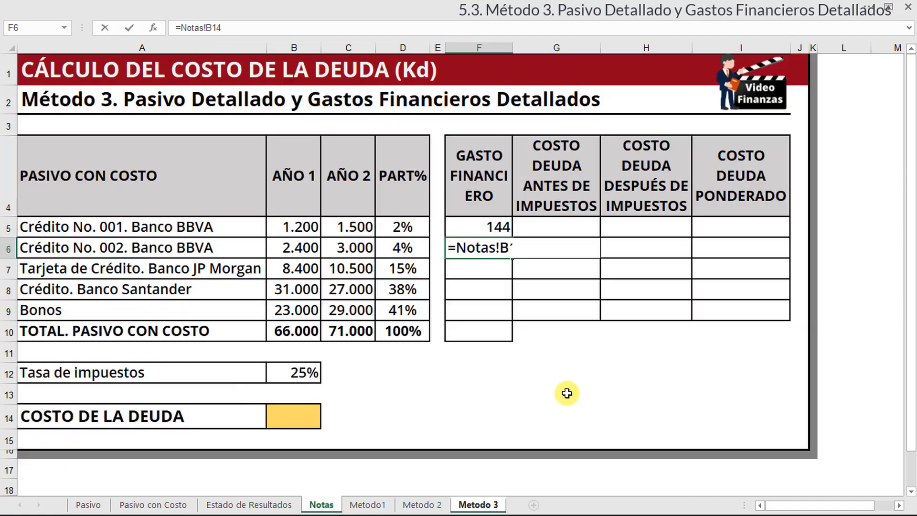
Link the JP Morgan credit card's financial expense in F7 to cell B16 of the Notas sheet.
type("=")
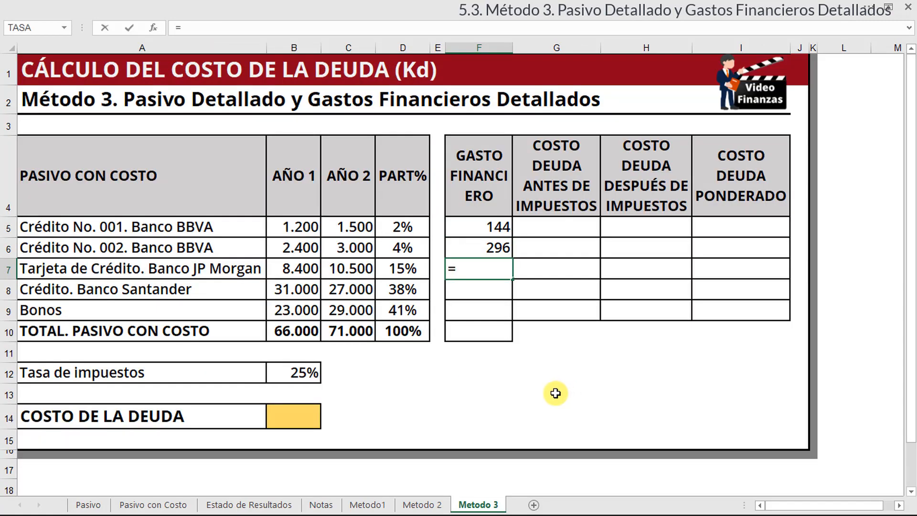
left_click(321, 504)
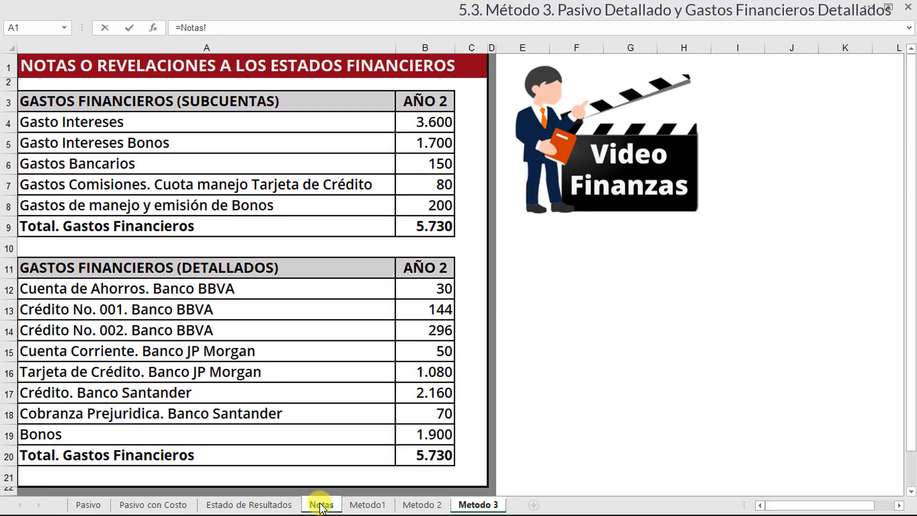
left_click(433, 375)
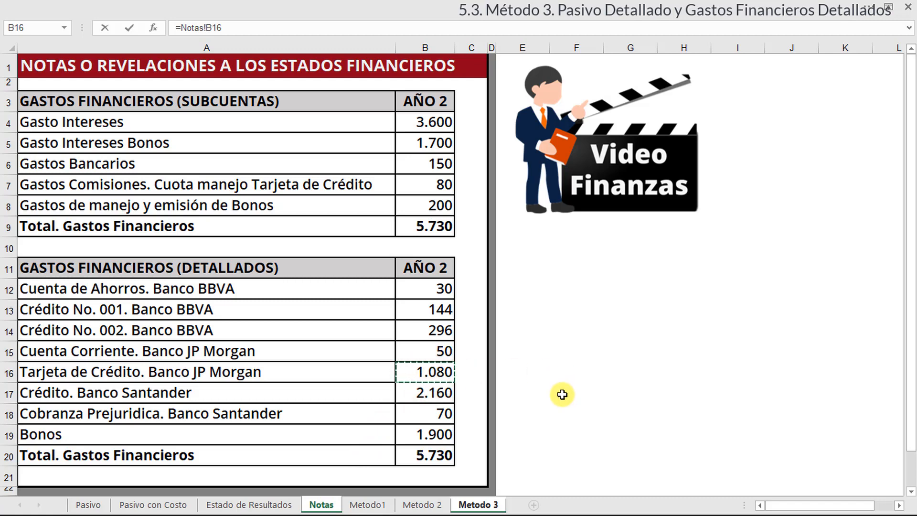
key("Return")
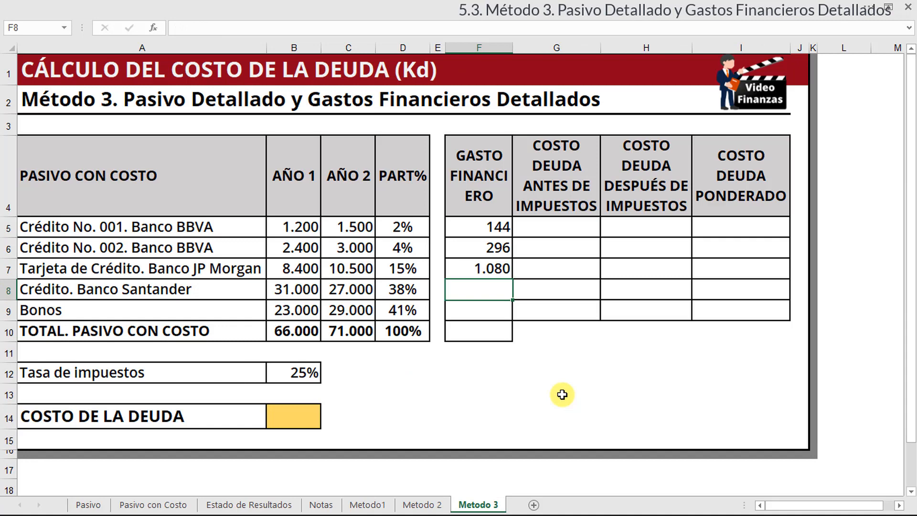
Enter =Notas!B17+Notas!B18 in F8 to combine Banco Santander's credit and collection expenses.
type("=")
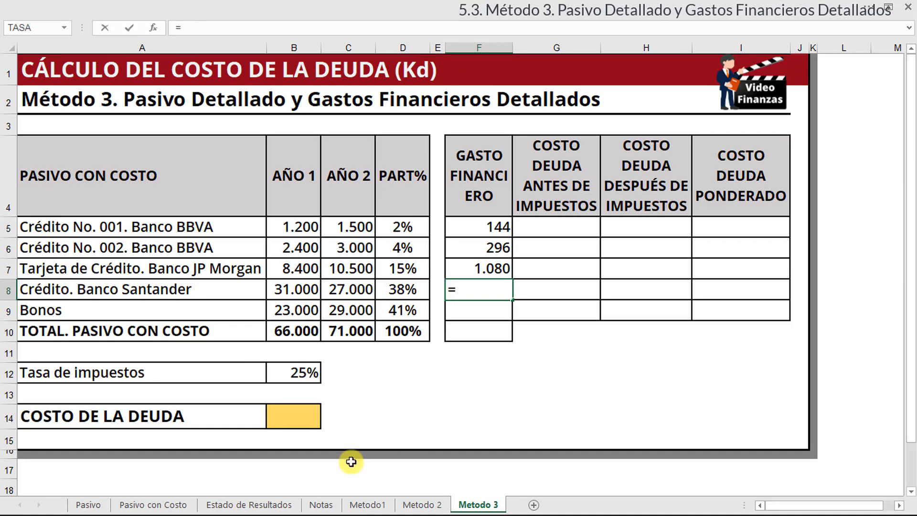
left_click(321, 505)
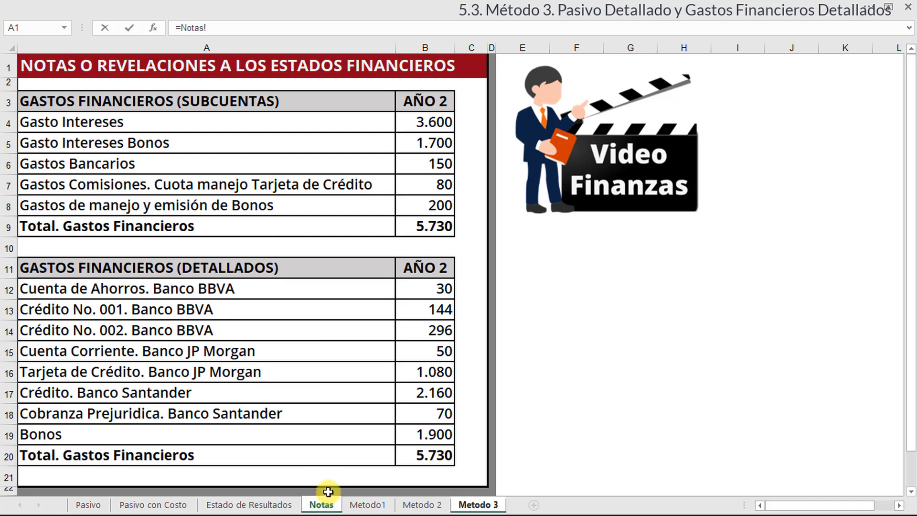
left_click(417, 395)
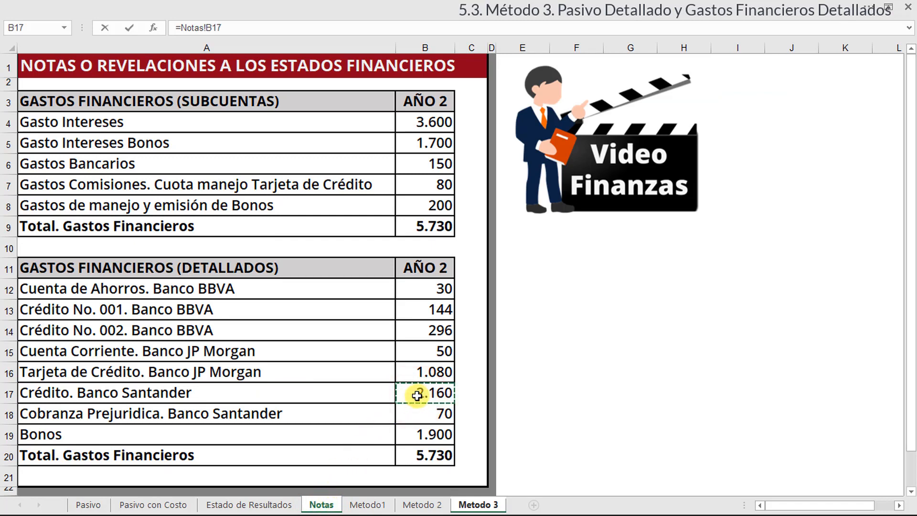
type("+")
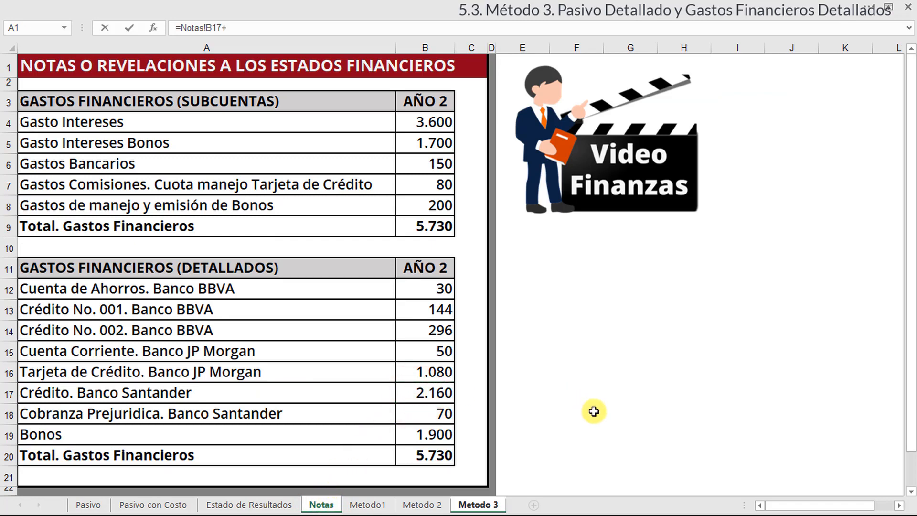
left_click(421, 412)
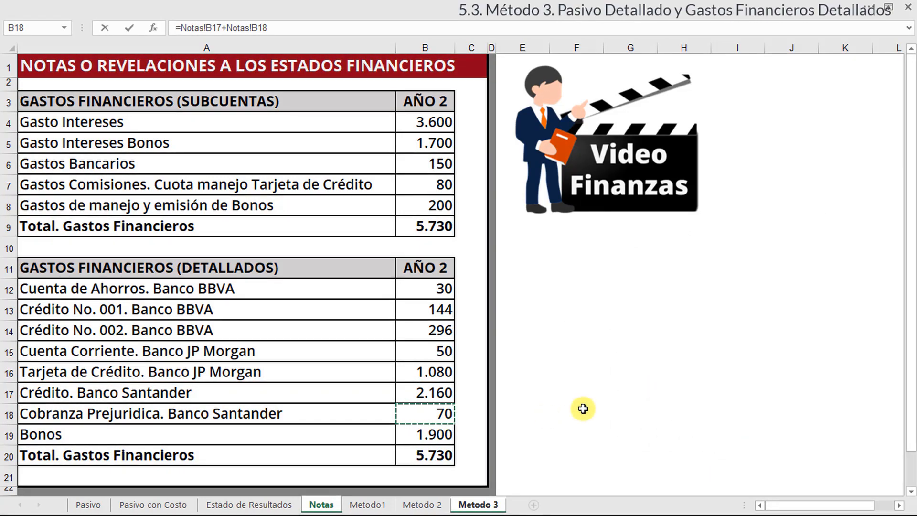
key("Return")
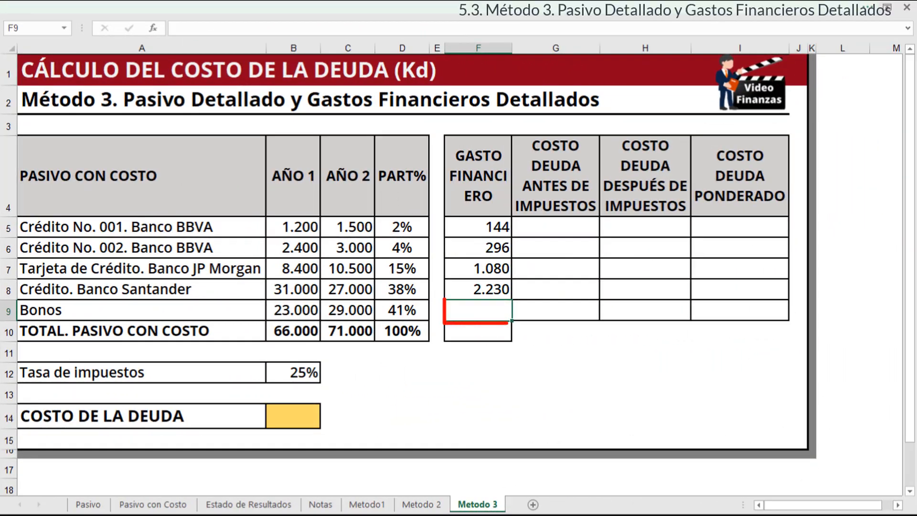
Link the Bonos financial expense in F9 to cell B19 of the Notas sheet.
type("=")
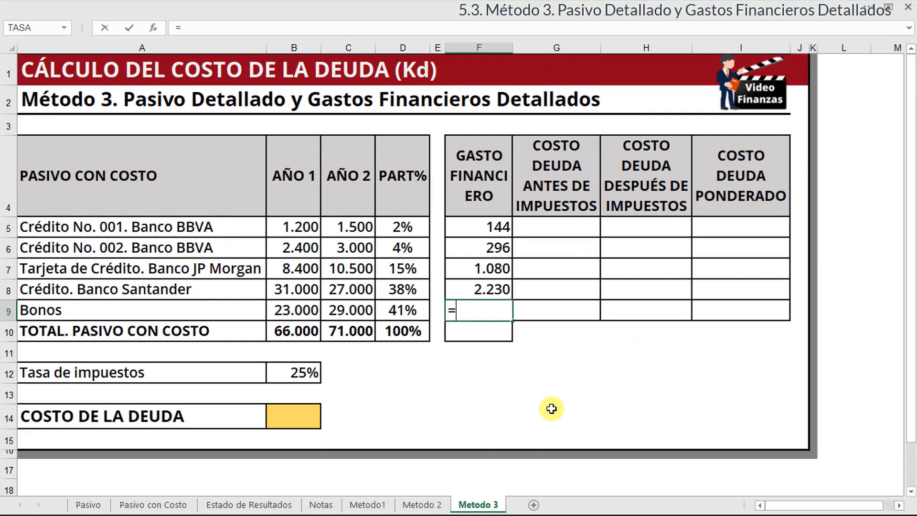
left_click(320, 505)
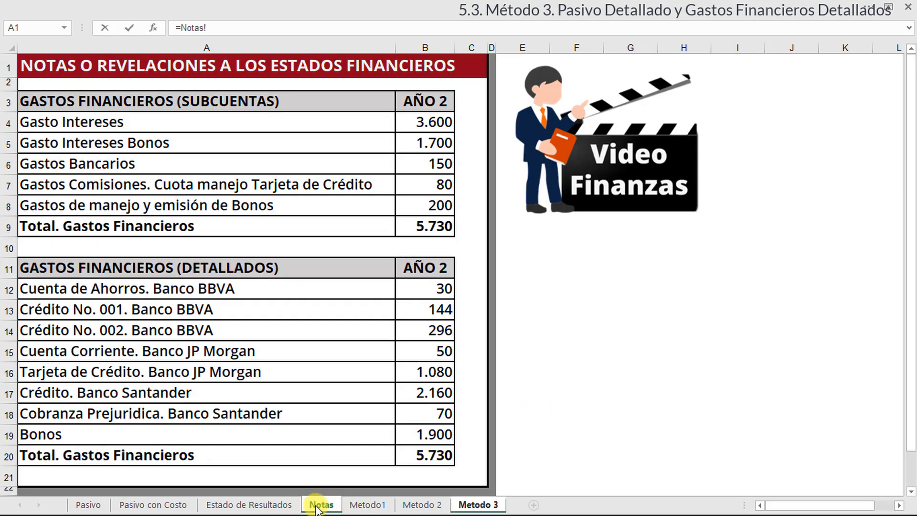
left_click(432, 435)
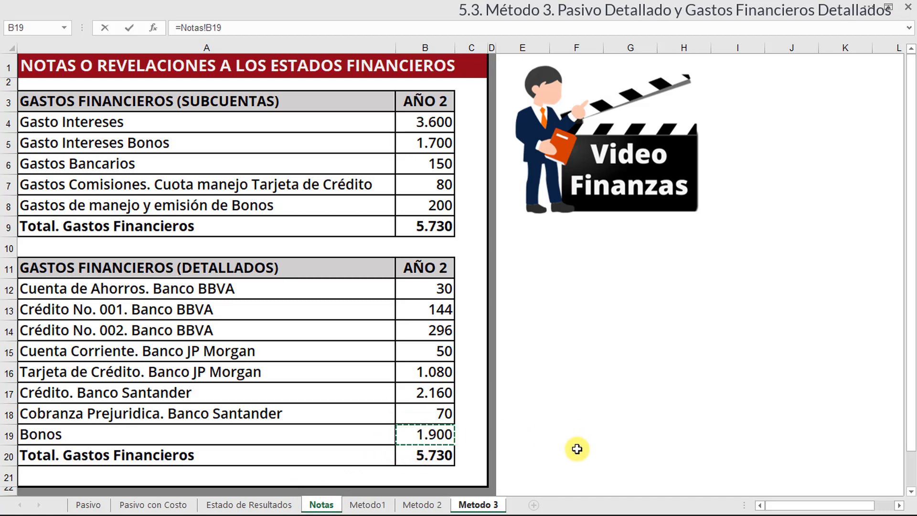
key("Return")
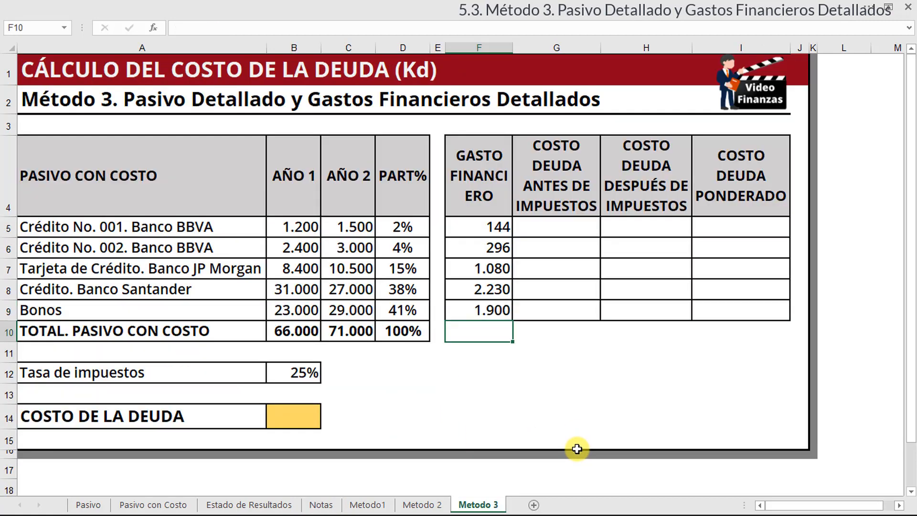
Total the financial expenses in F10 with the formula =SUMA(F5:F9).
type("=SUMA(")
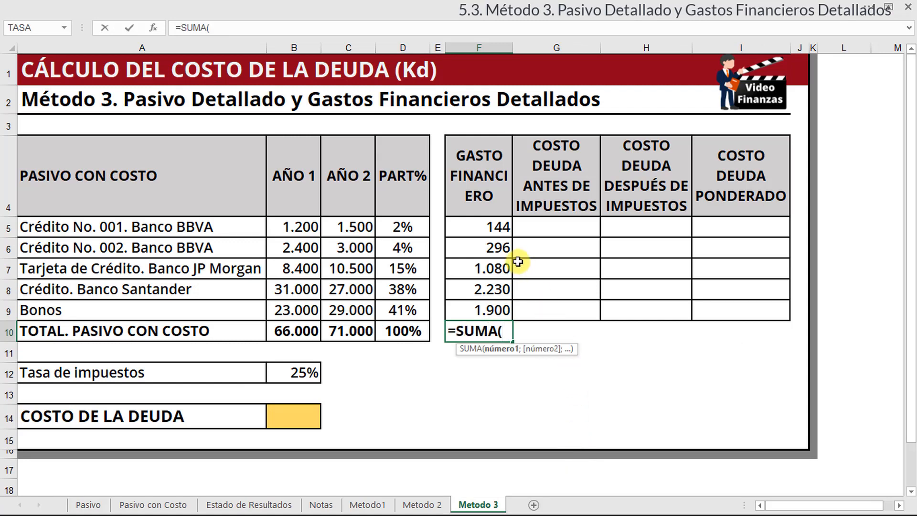
left_click_drag(494, 233, 473, 311)
type(")")
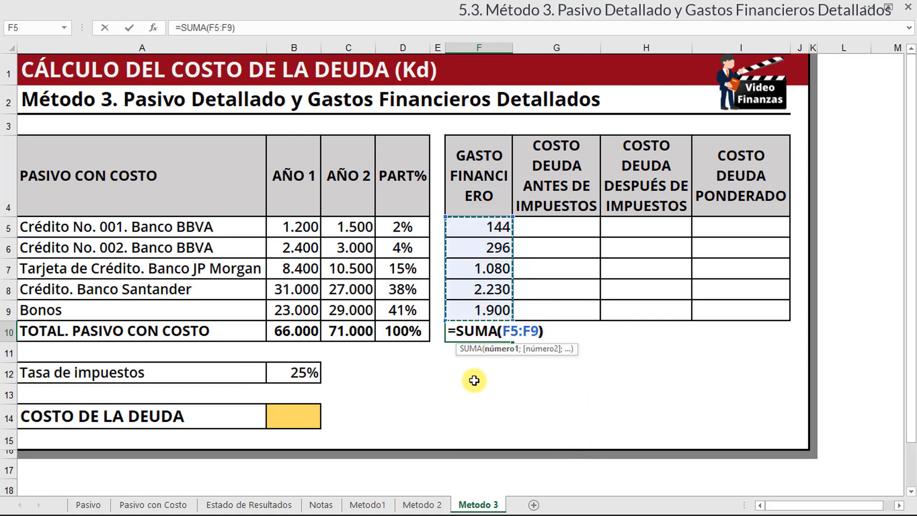
key("Return")
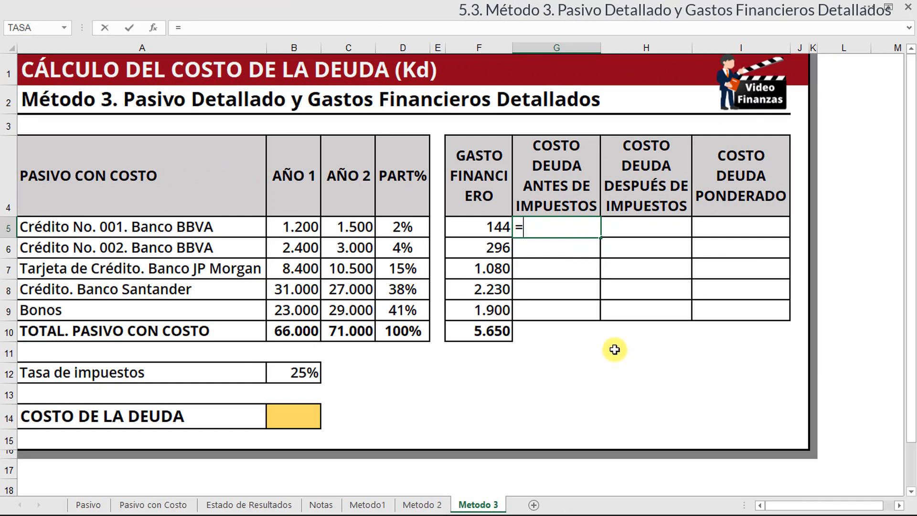
Calculate the pre-tax cost of debt in G5 as =F5/B5 and fill the formula down to G9.
left_click(493, 229)
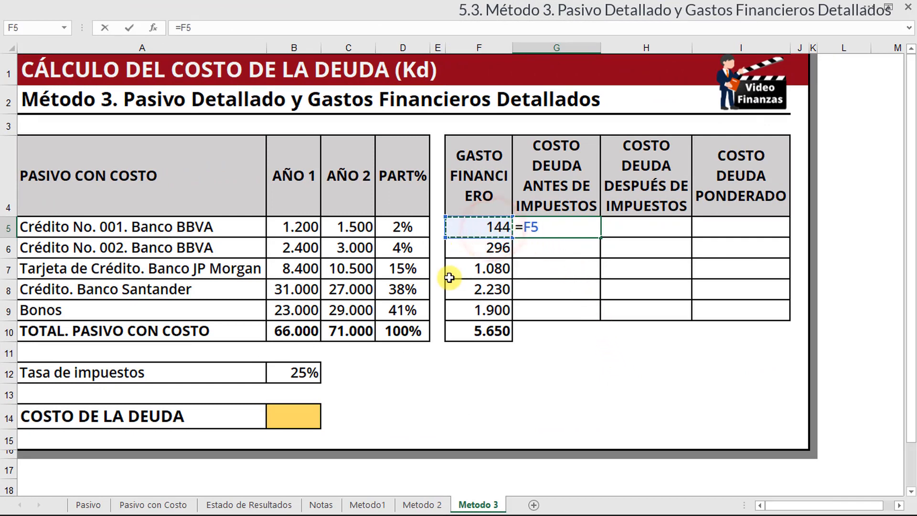
type("/")
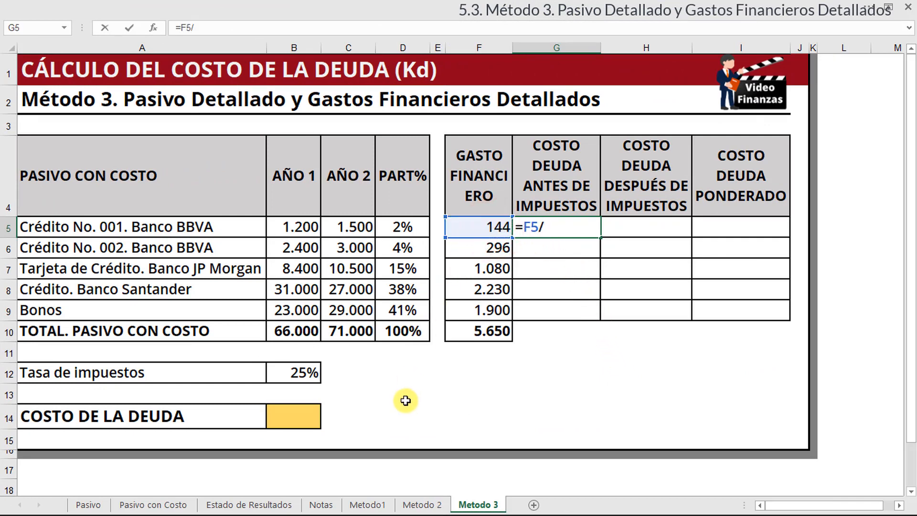
left_click(303, 233)
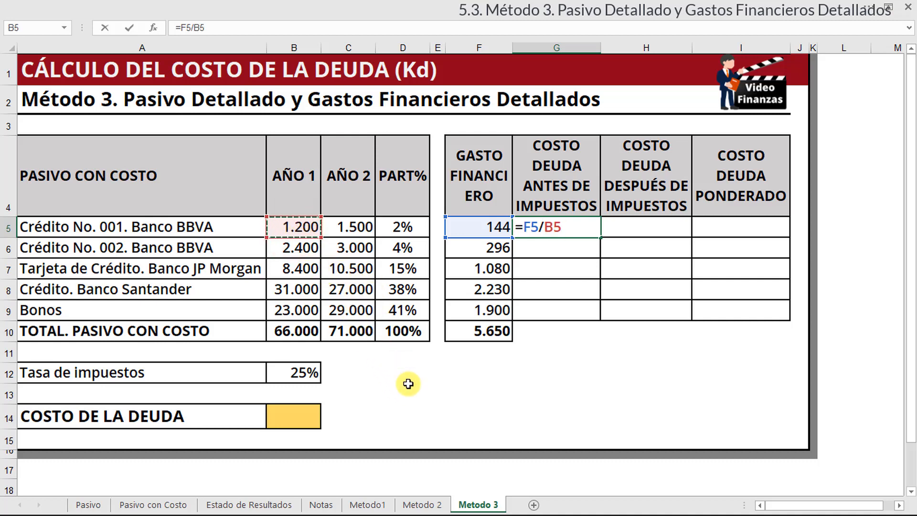
key("Return")
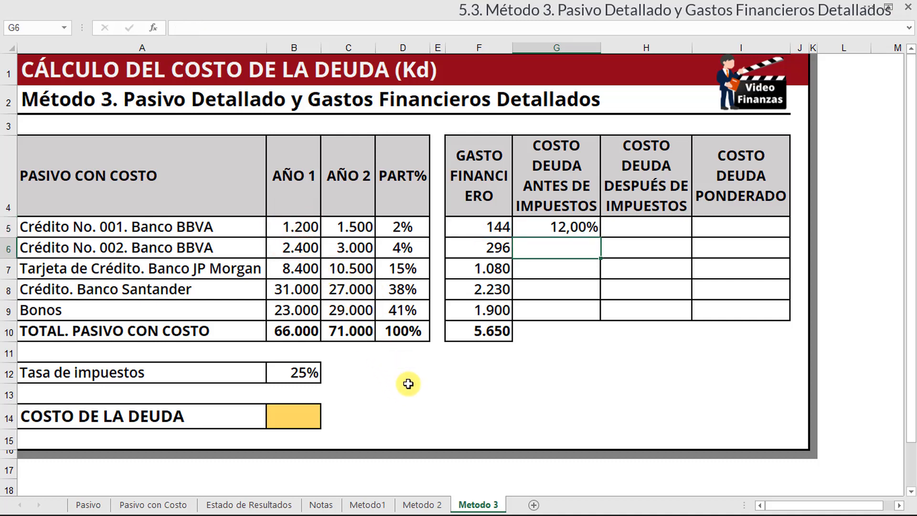
left_click(573, 226)
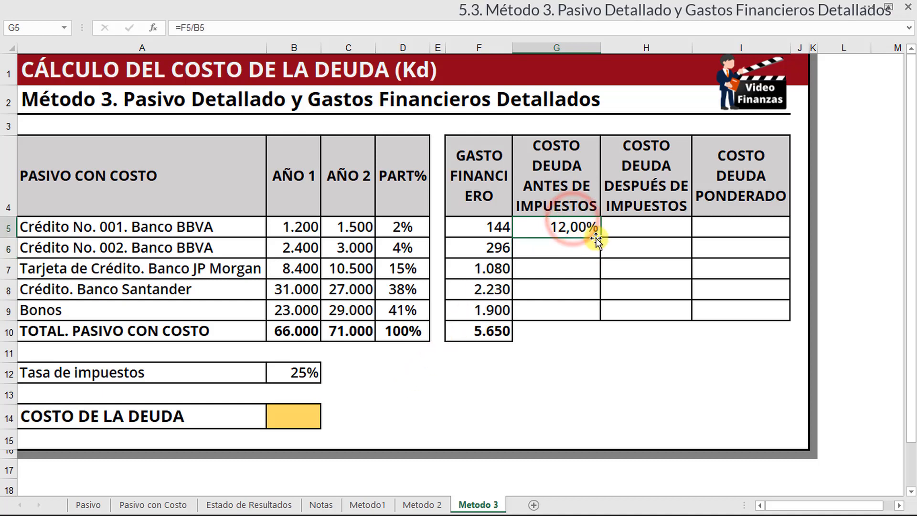
left_click_drag(597, 239, 600, 318)
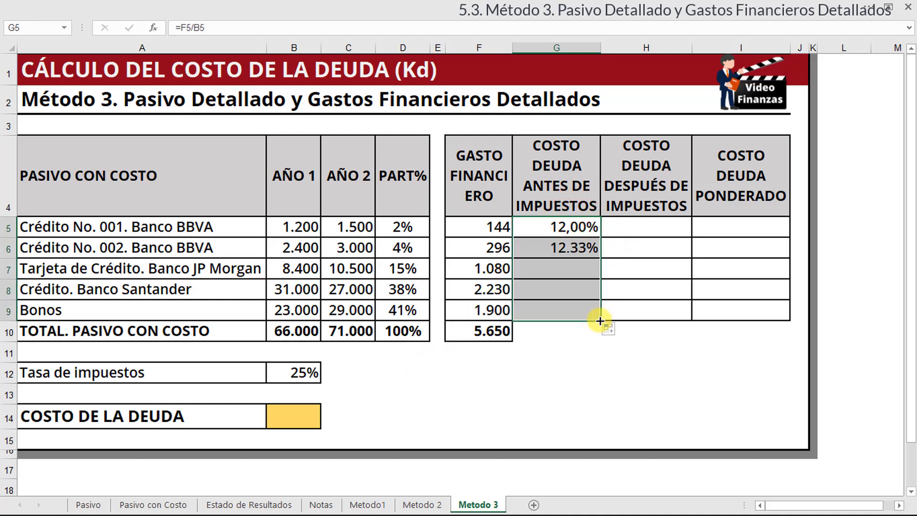
left_click(583, 369)
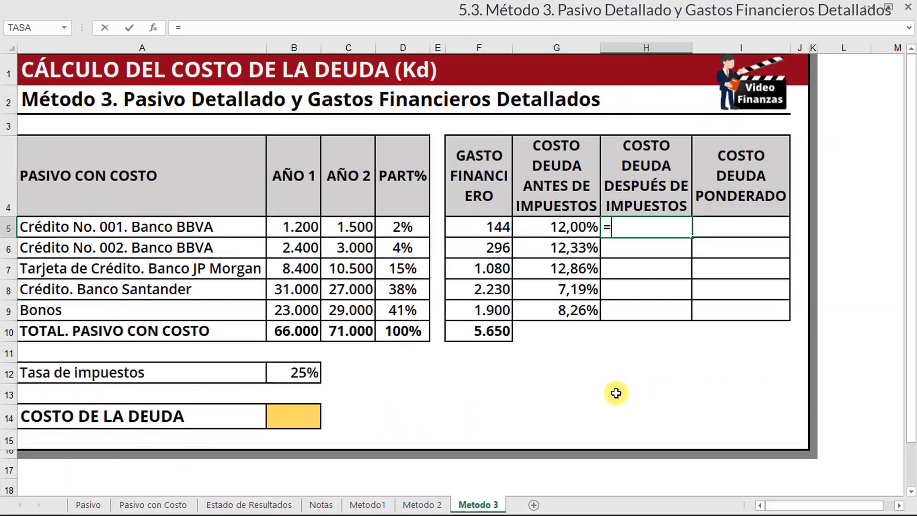
Enter the after-tax cost of debt formula =G5*(1-$B$12) in H5, with an absolute reference to the tax rate.
type("=")
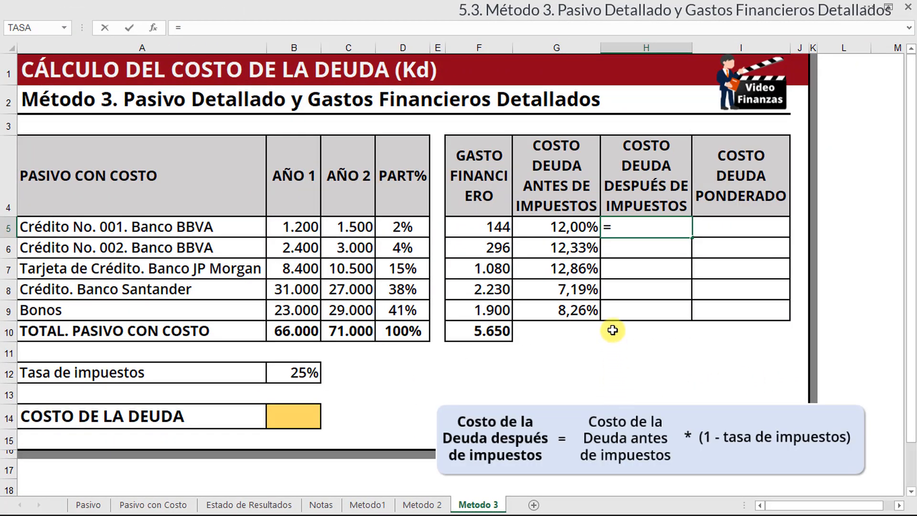
left_click(564, 228)
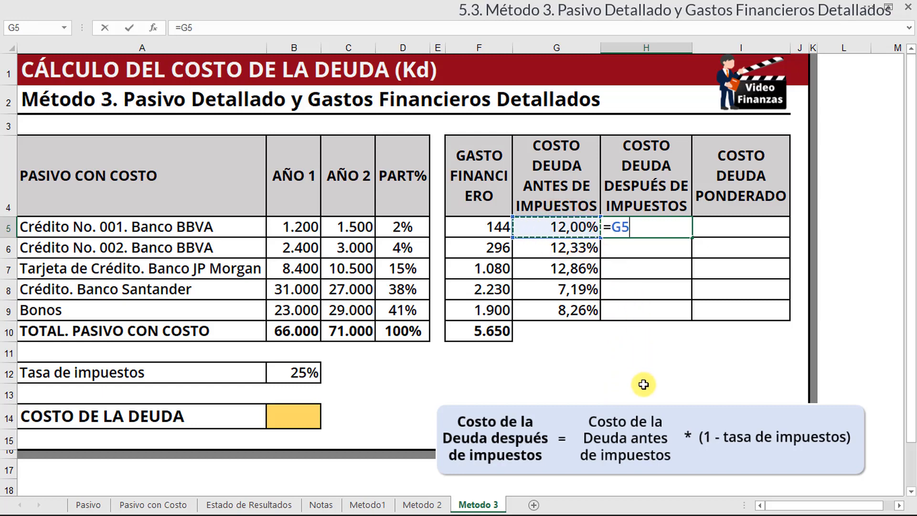
type("*(")
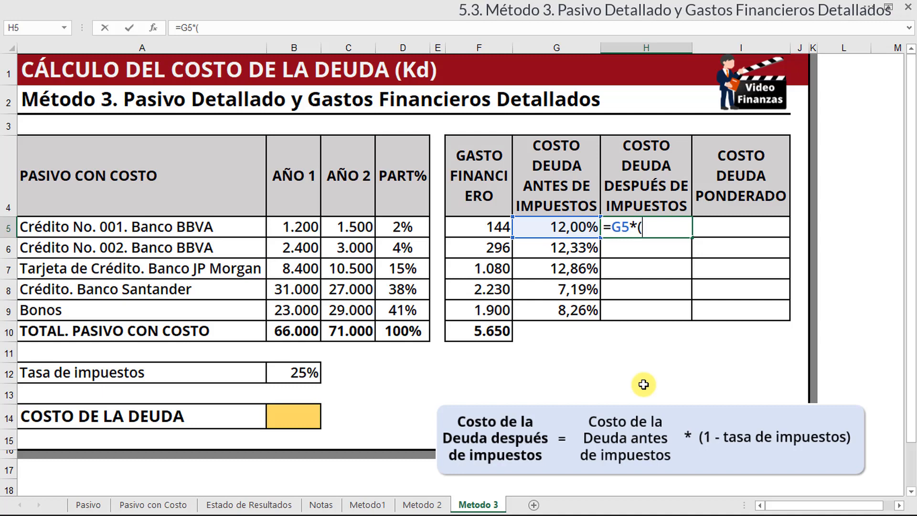
type("1-")
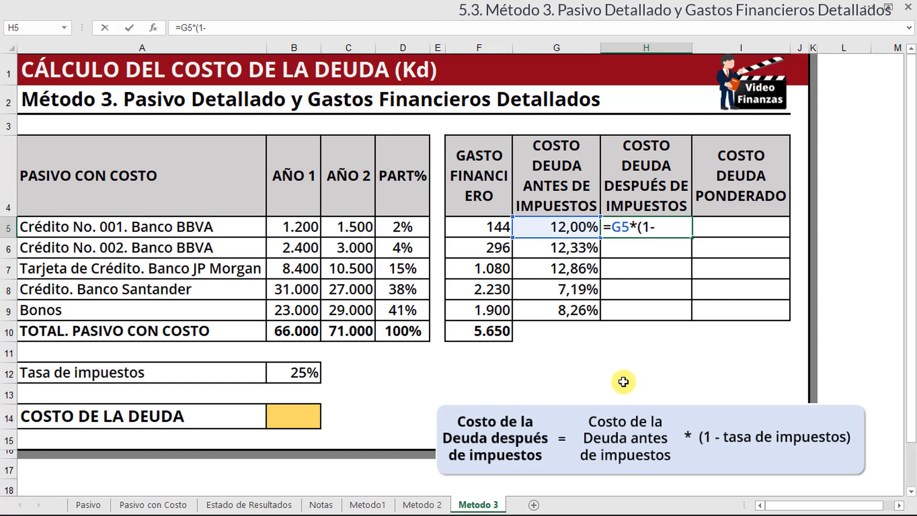
left_click(306, 372)
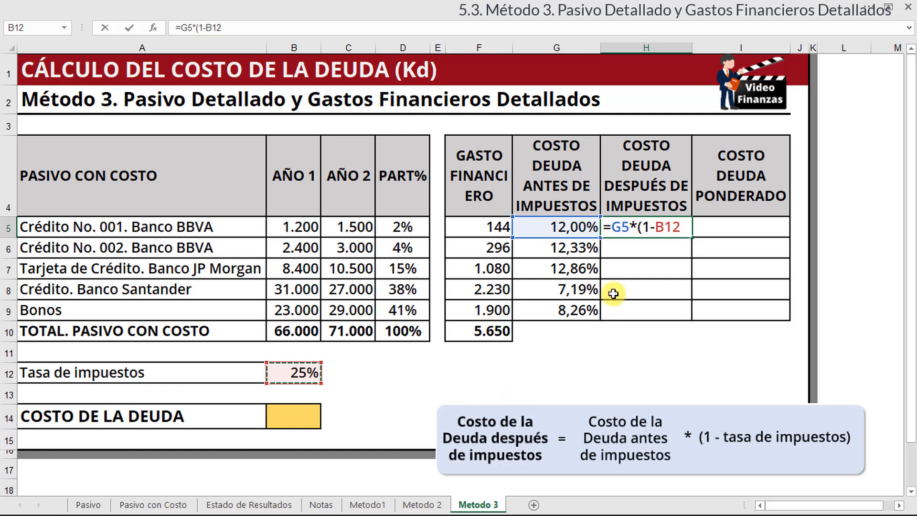
left_click_drag(653, 227, 678, 228)
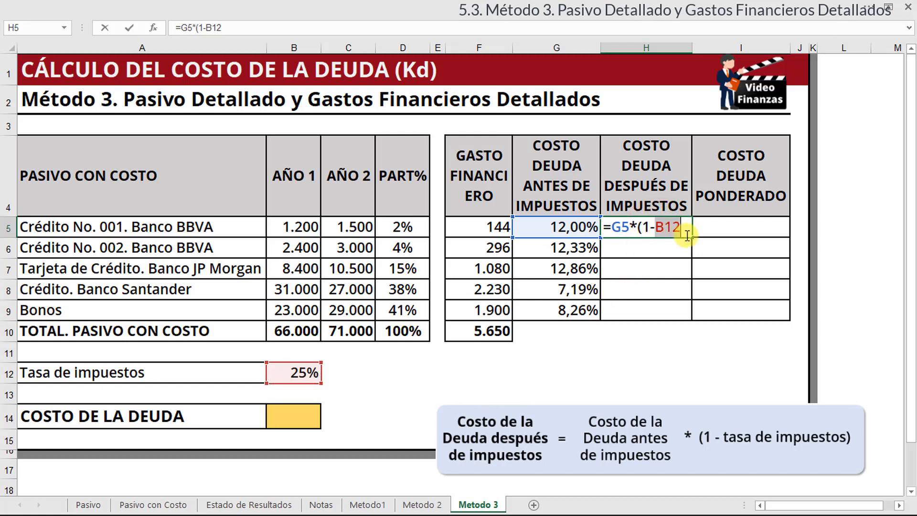
key("F4")
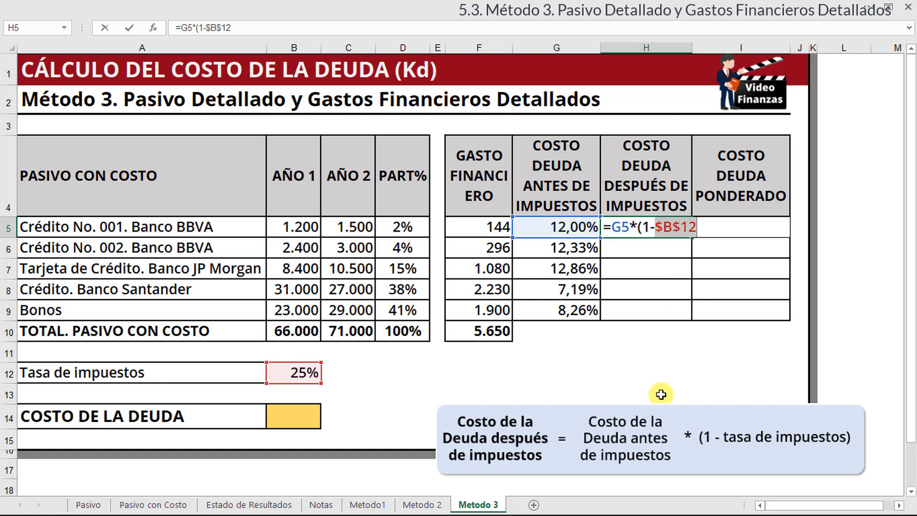
key("Right")
type(")")
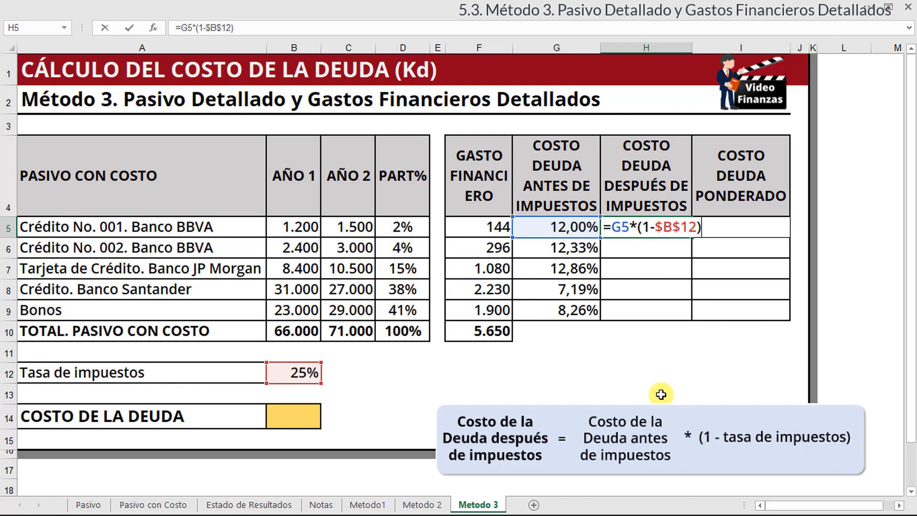
key("Return")
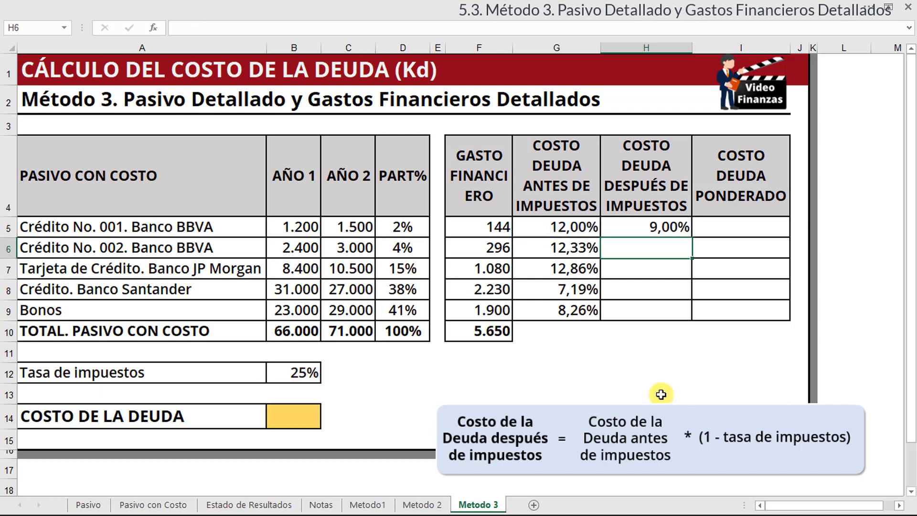
Fill the after-tax cost of debt formula from H5 down to H9.
left_click(657, 227)
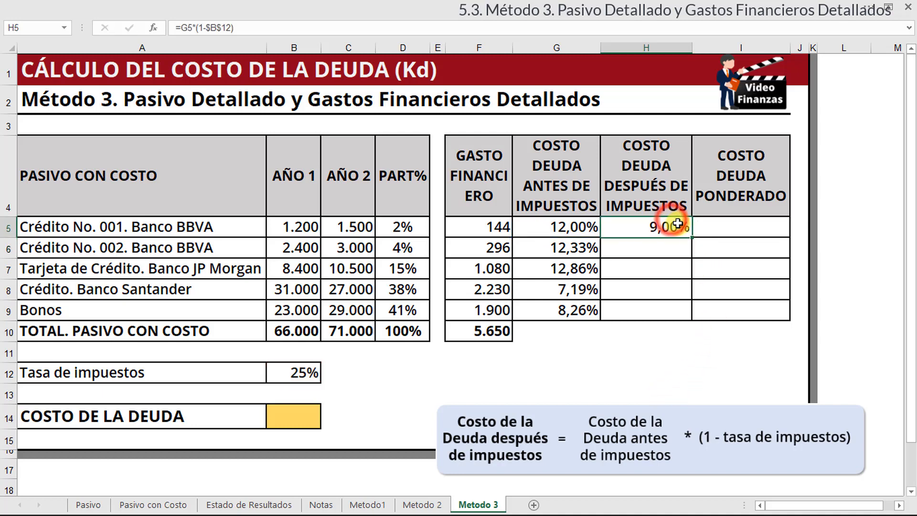
left_click_drag(691, 236, 678, 314)
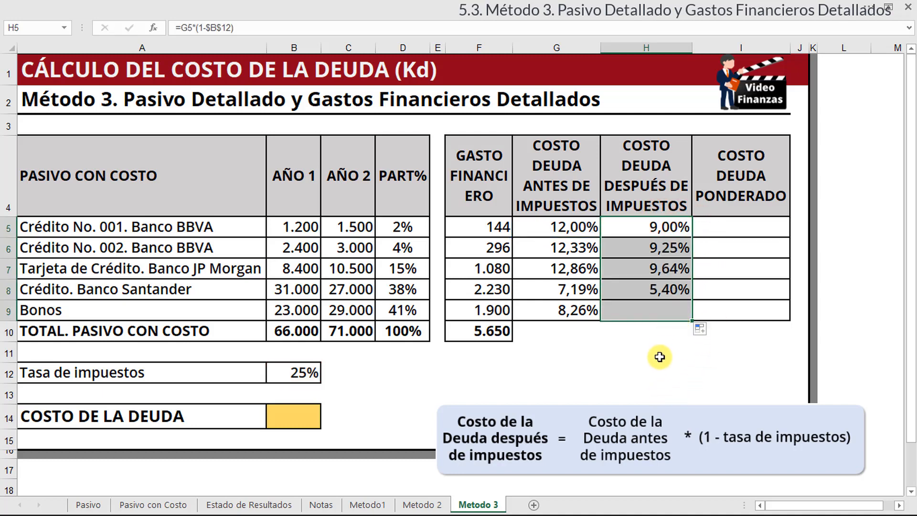
left_click(659, 371)
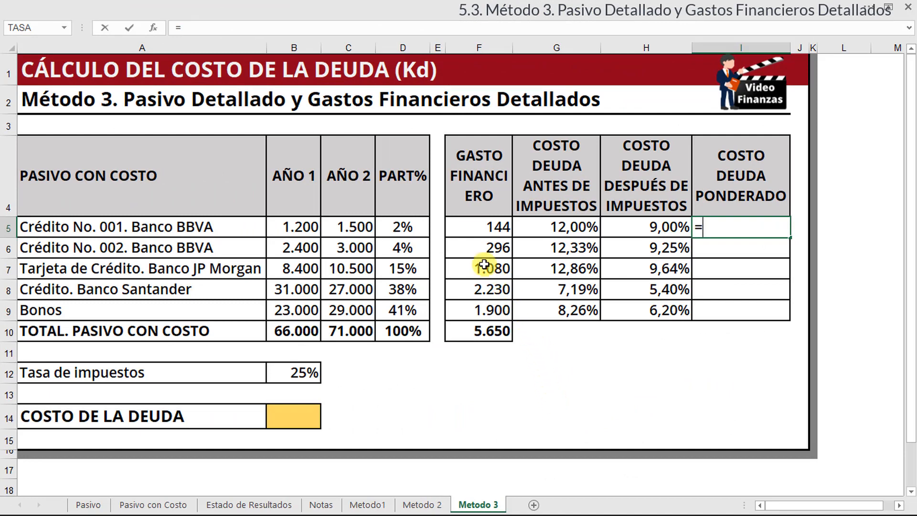
Calculate the weighted cost of debt in I5 as =D5*H5 and fill the formula down to I9.
left_click(405, 227)
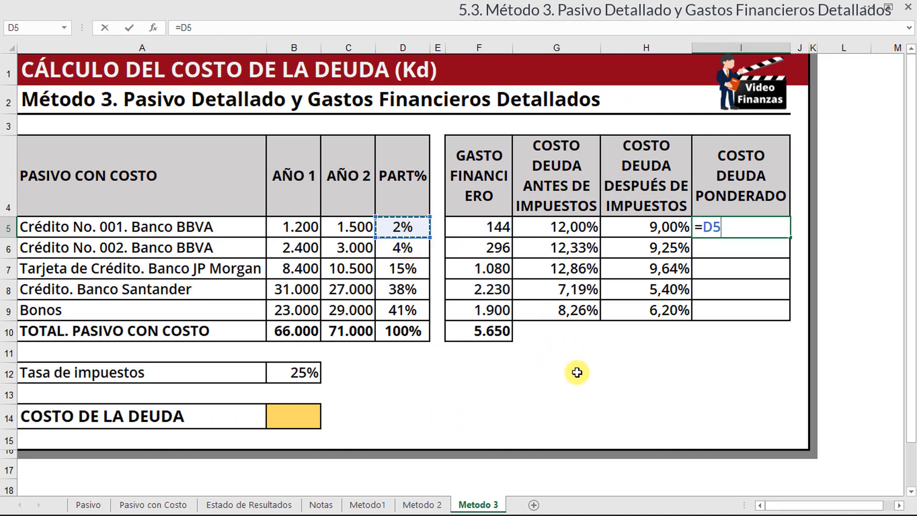
type("*")
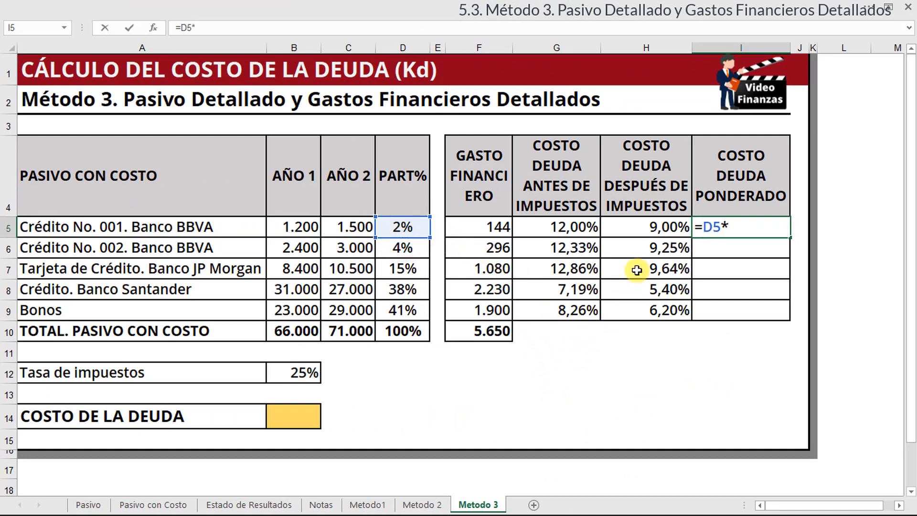
left_click(664, 226)
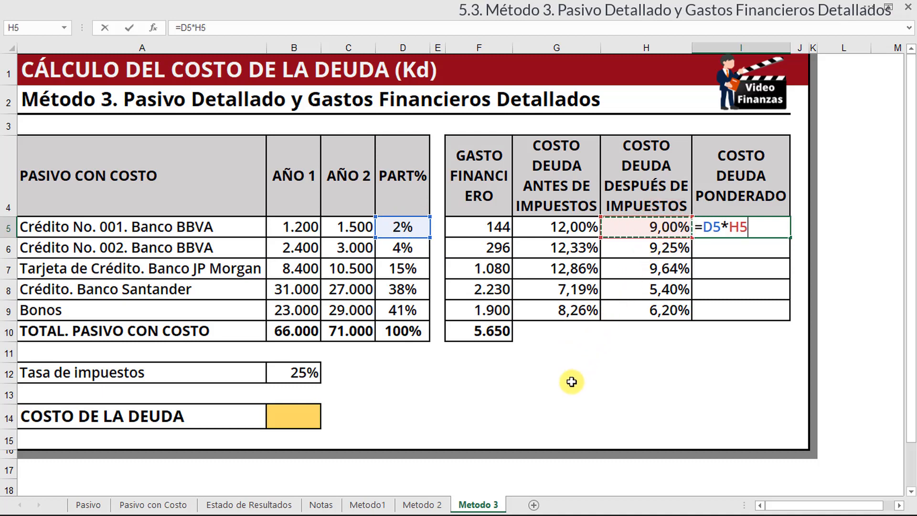
key("Return")
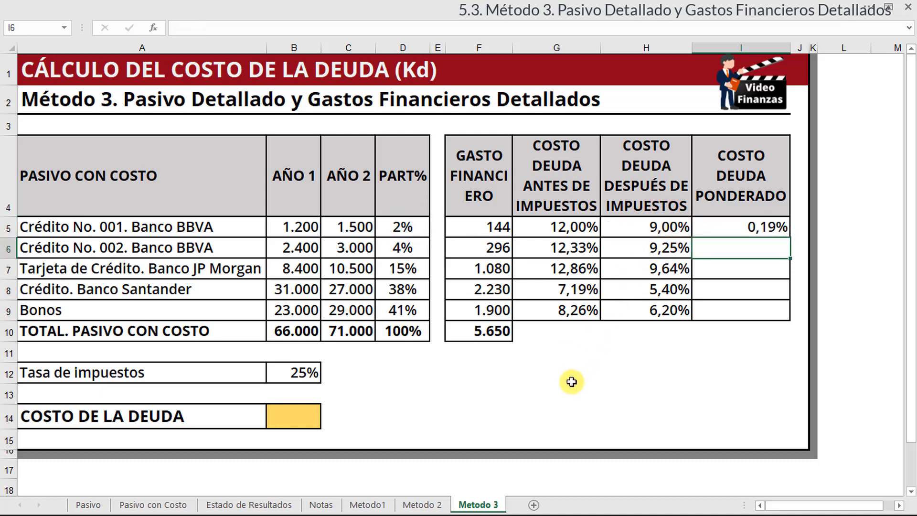
left_click(745, 228)
left_click_drag(792, 235, 783, 319)
left_click(762, 377)
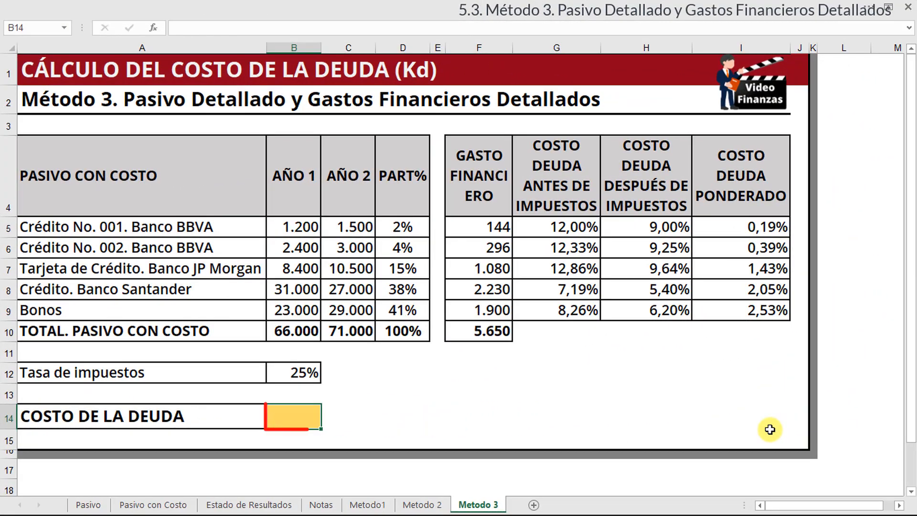
Calculate the total cost of debt in B14 by summing the weighted costs I5:I9 with SUMA.
type("=")
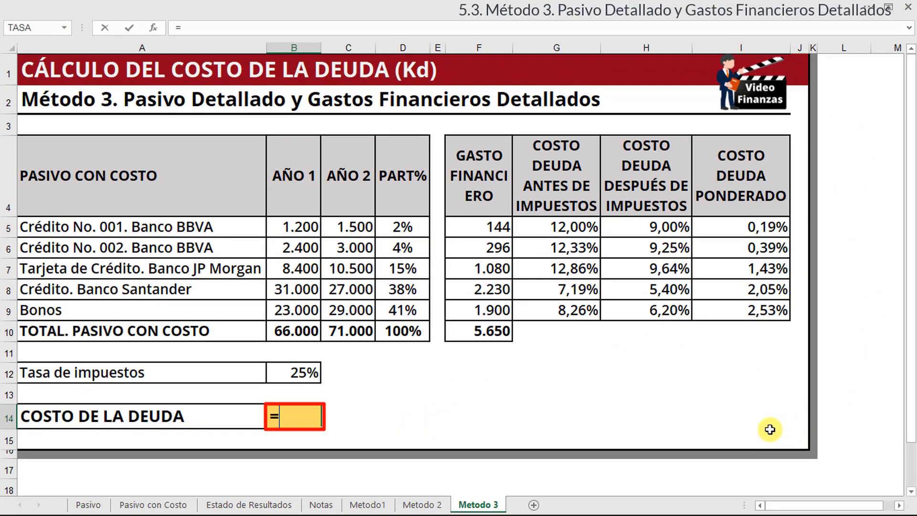
type("SUMA(")
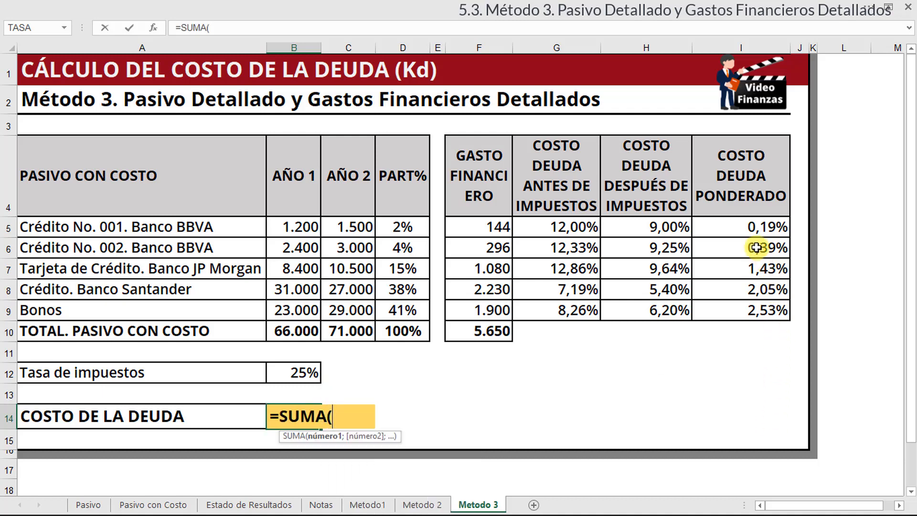
left_click_drag(745, 228, 729, 313)
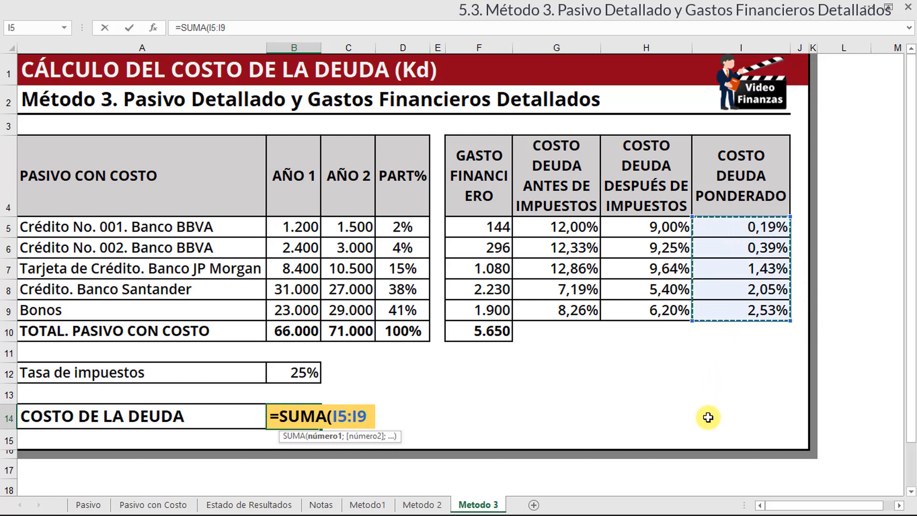
key("Return")
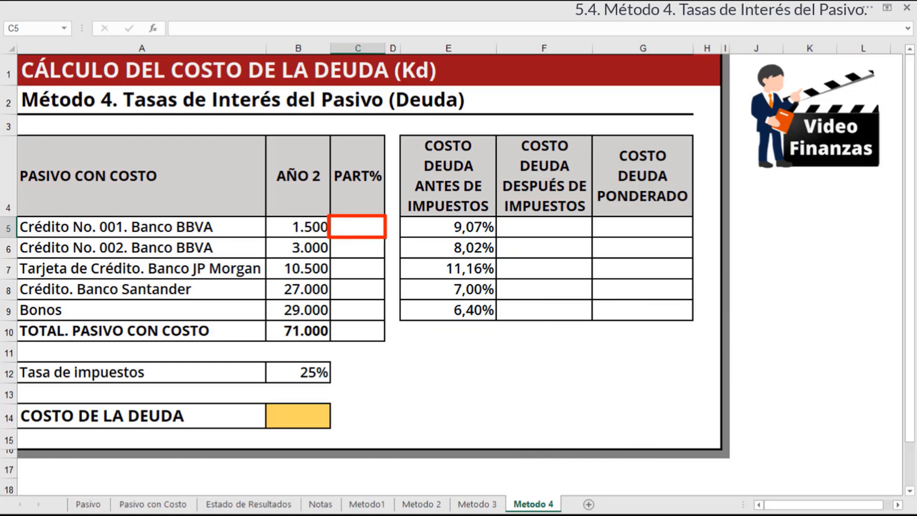
Calculate the first credit's share of total debt in C5 as =B5/$B$10, with an absolute reference to the total.
type("=")
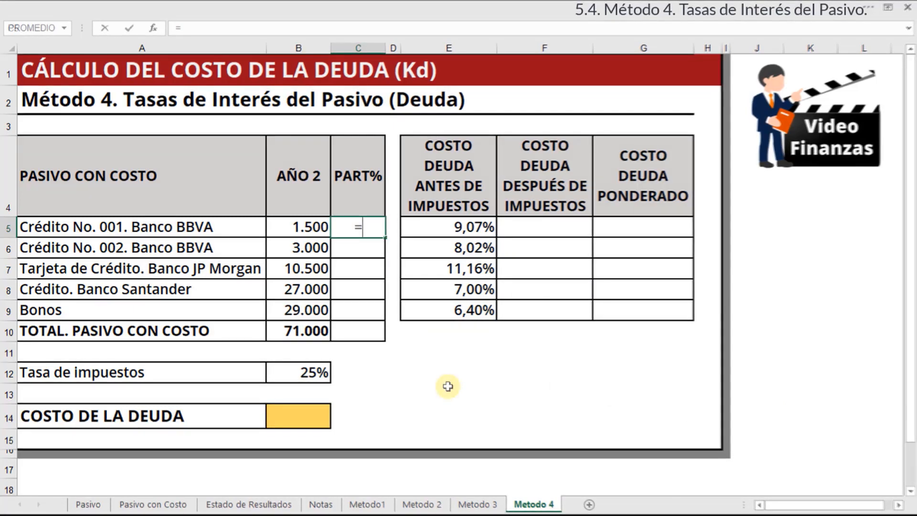
left_click(291, 225)
type("/")
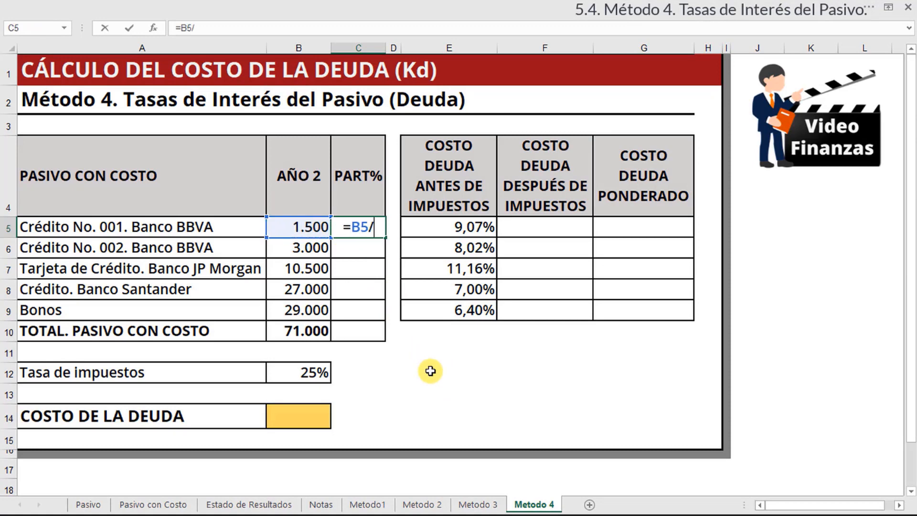
left_click(294, 331)
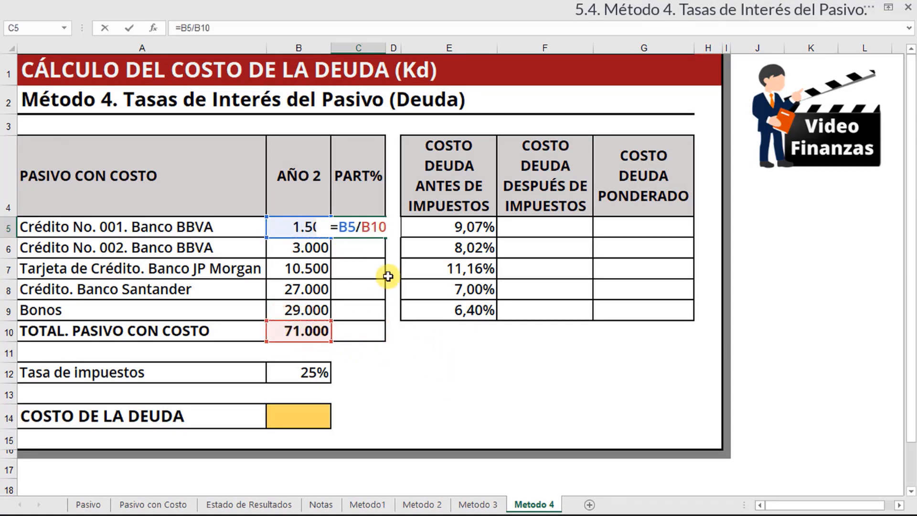
left_click(365, 228)
left_click_drag(365, 227, 401, 226)
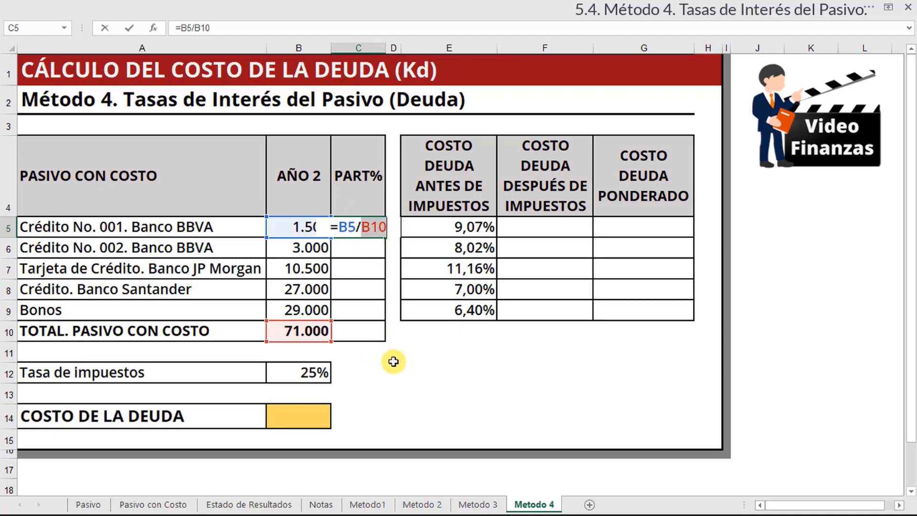
key("F4")
key("F4")
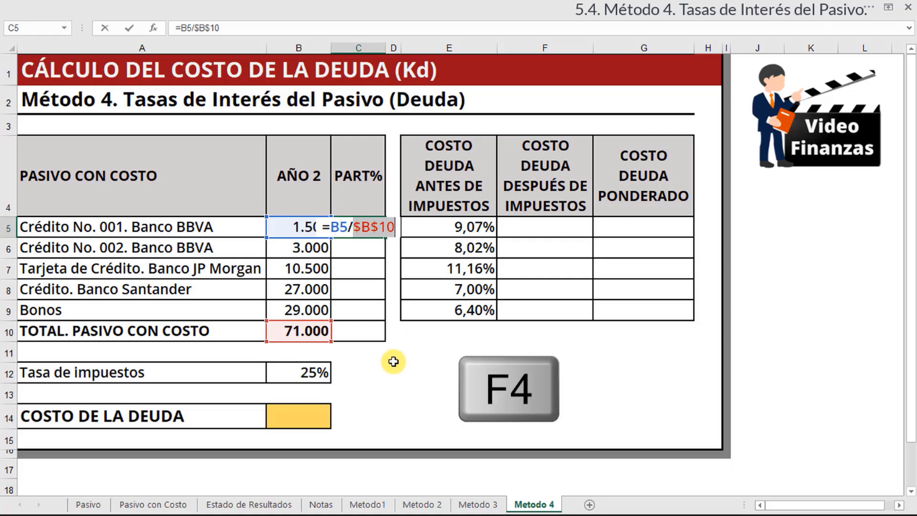
key("Return")
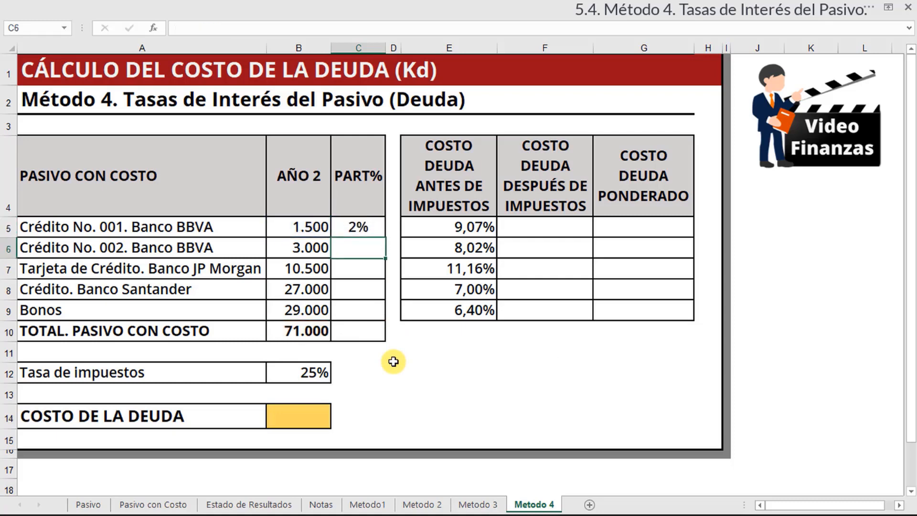
Fill the participation formula from C5 down to C9.
left_click(360, 225)
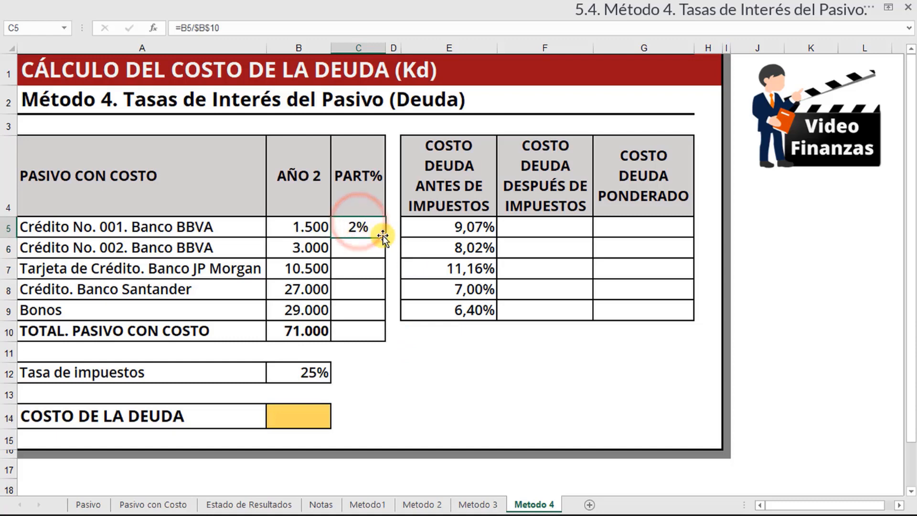
left_click_drag(386, 237, 381, 316)
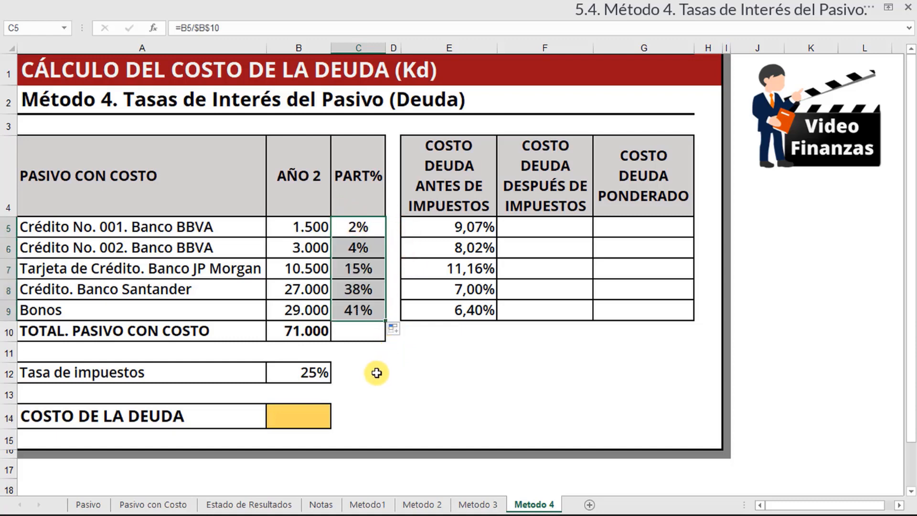
left_click(372, 375)
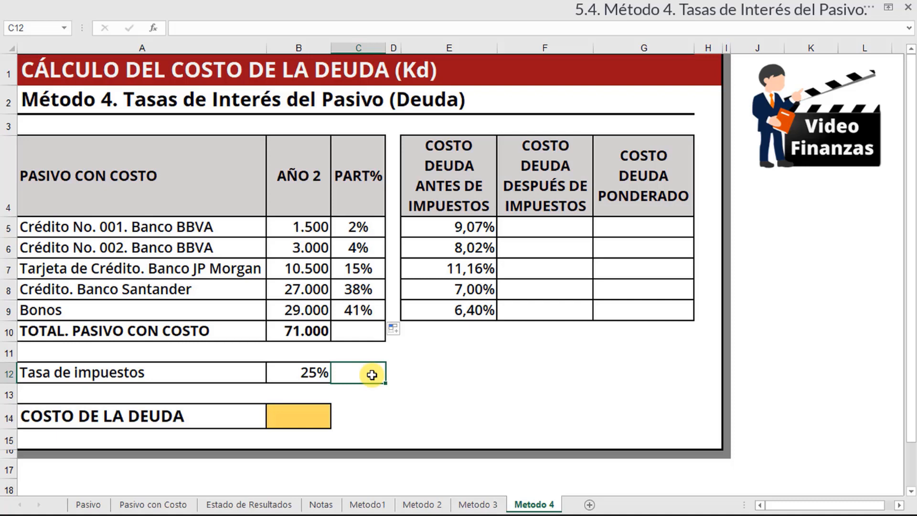
Total the participation percentages in C10 with =SUMA(C5:C9).
key("Up")
key("Up")
type("=")
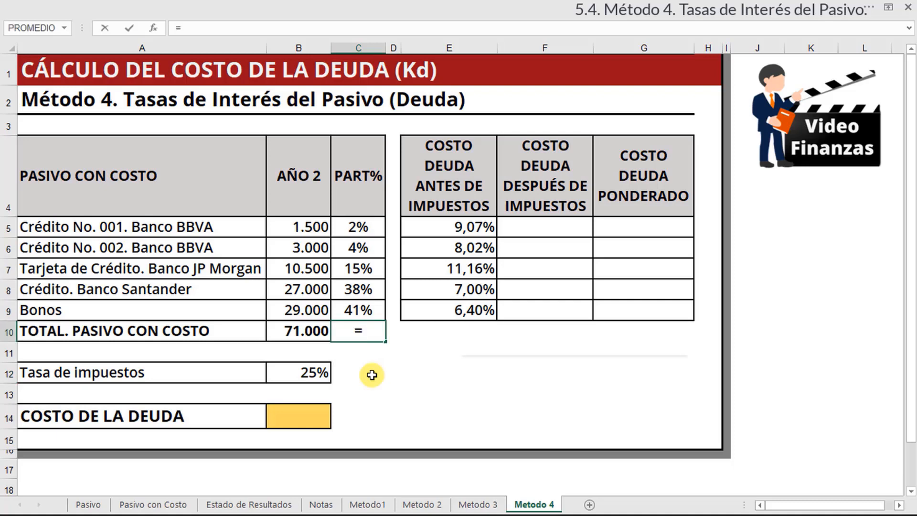
type("SUMA(")
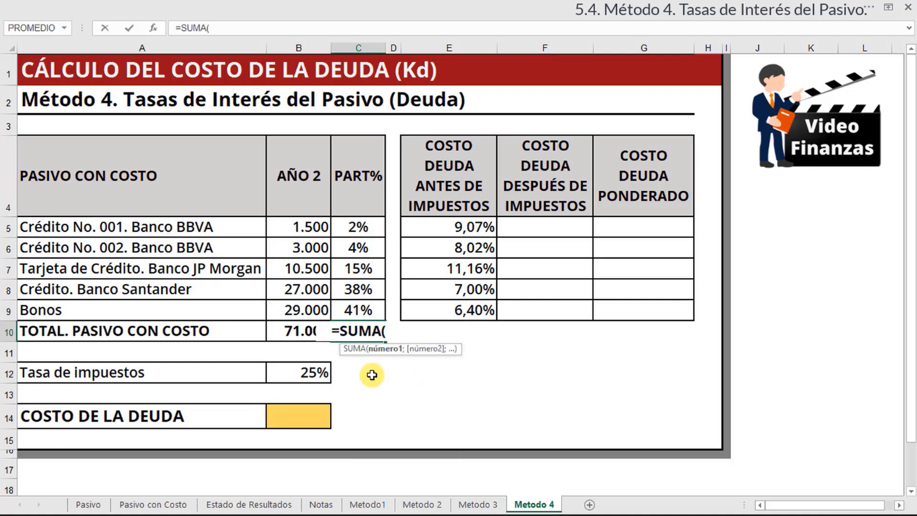
left_click_drag(359, 229, 362, 300)
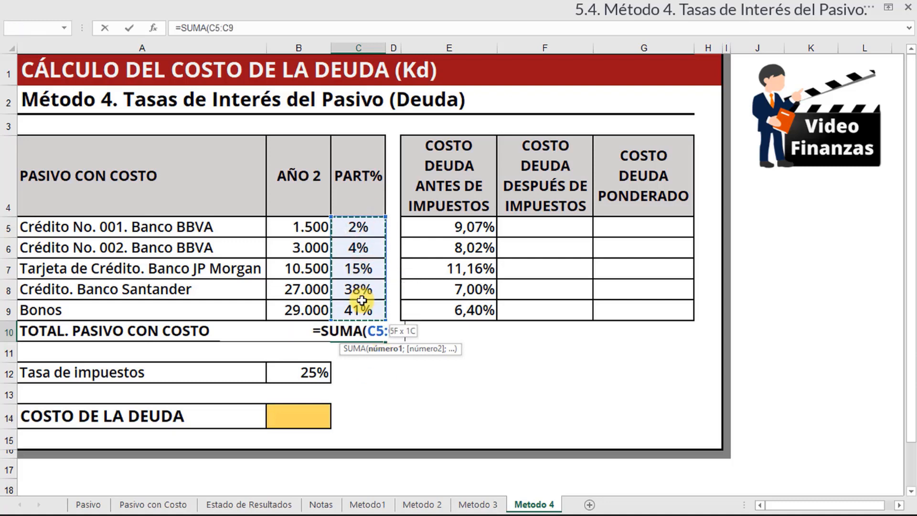
type(")")
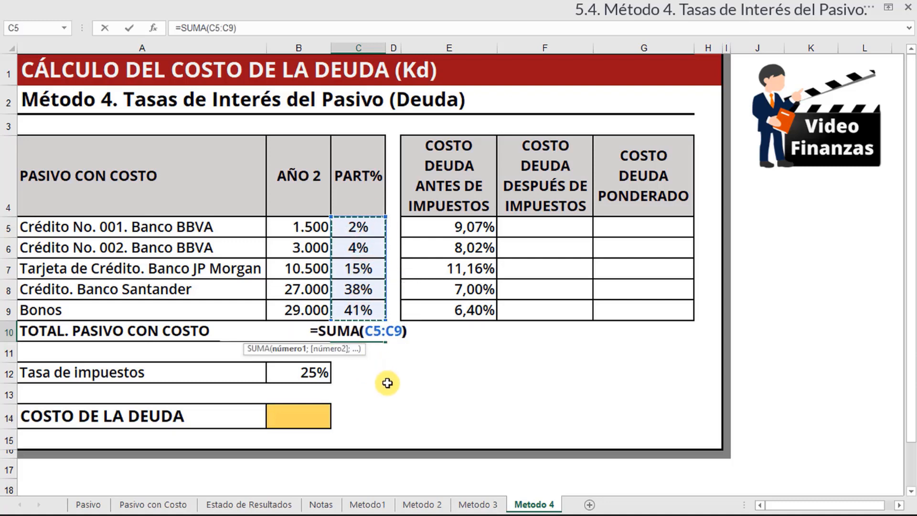
key("Return")
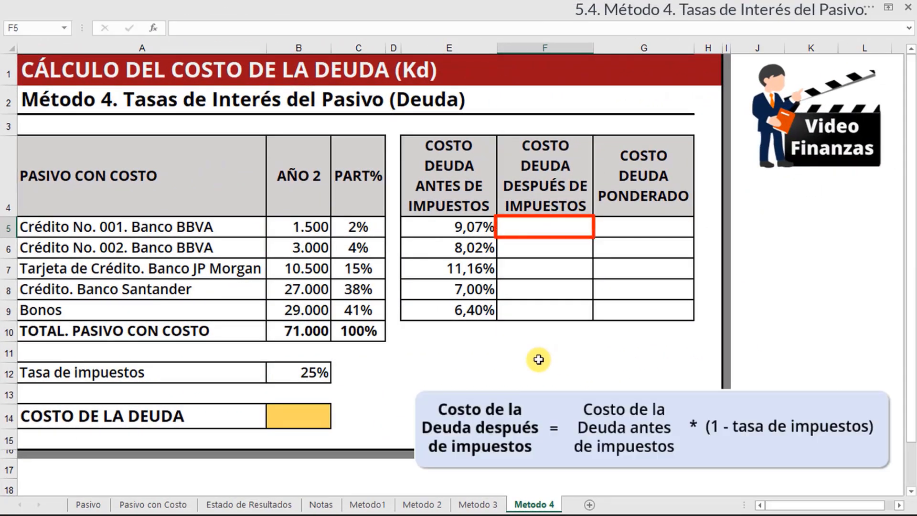
Enter the after-tax cost of debt formula =E5*(1-$B$12) in F5, with an absolute reference to the tax rate.
type("=")
left_click(455, 230)
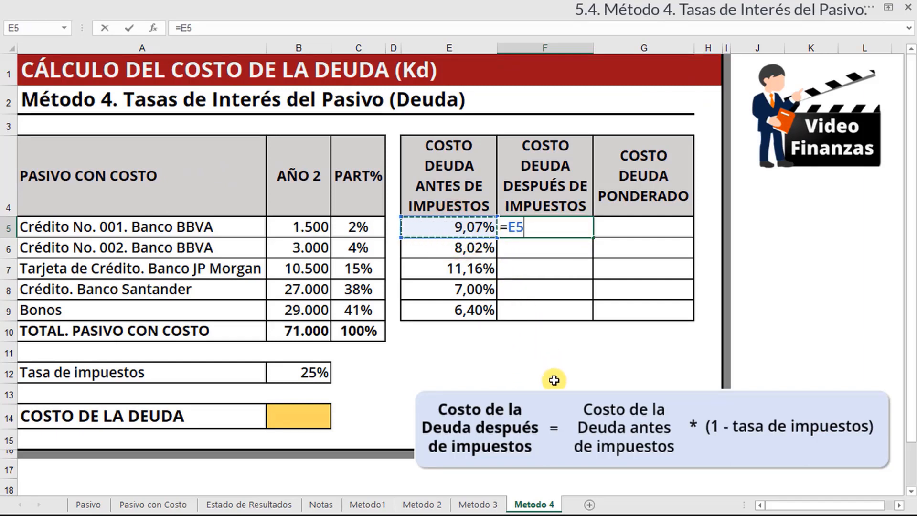
type("*")
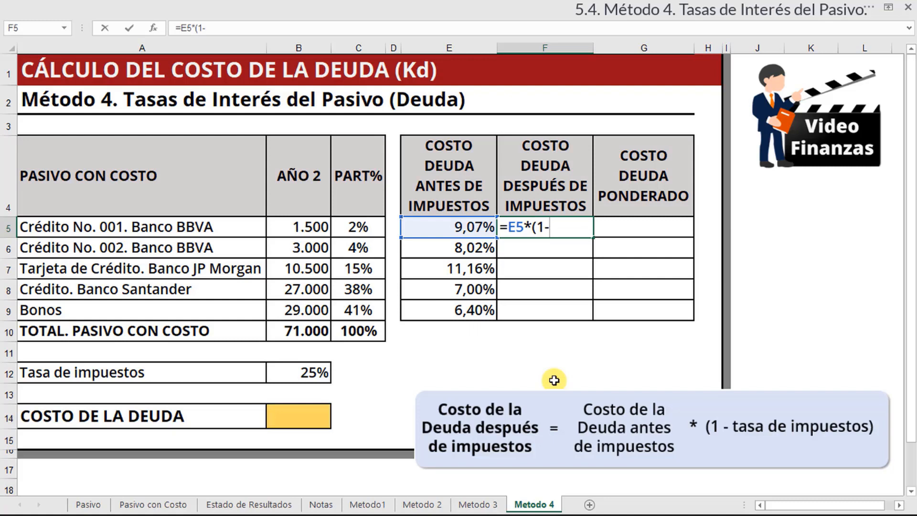
left_click(310, 371)
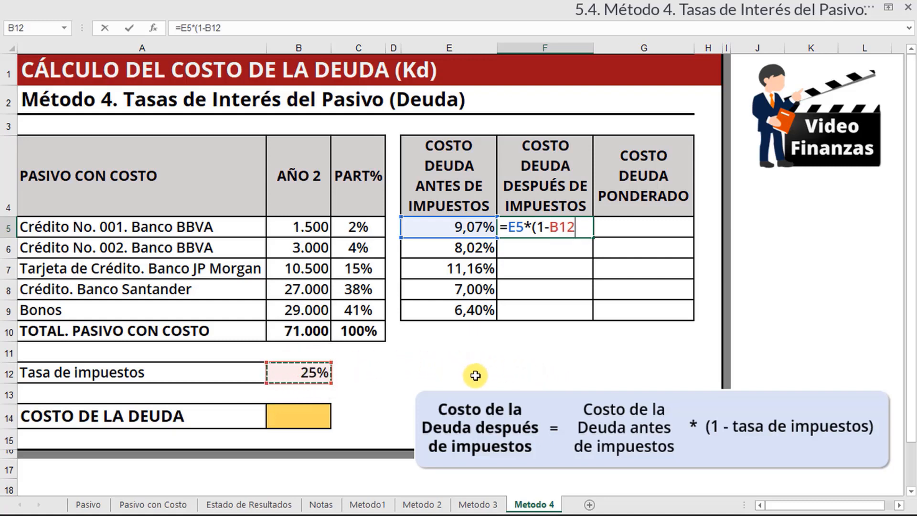
key("F2")
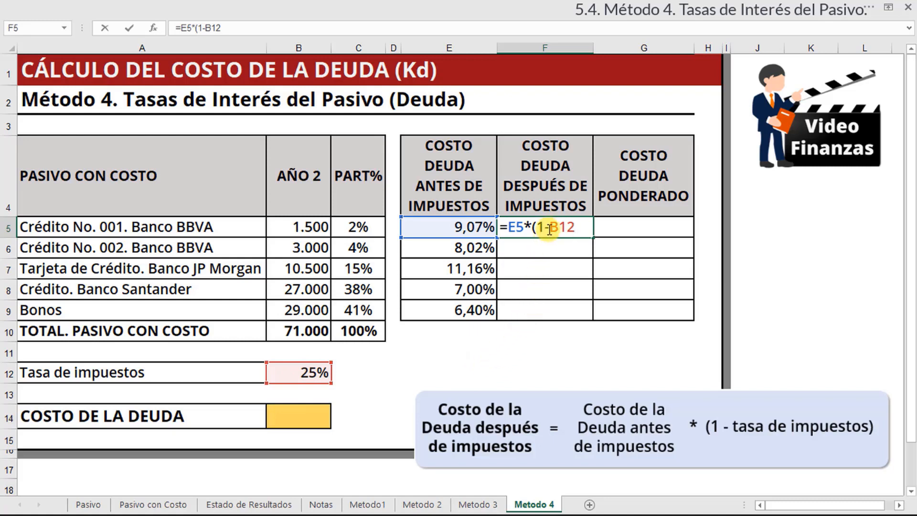
left_click_drag(552, 228, 578, 227)
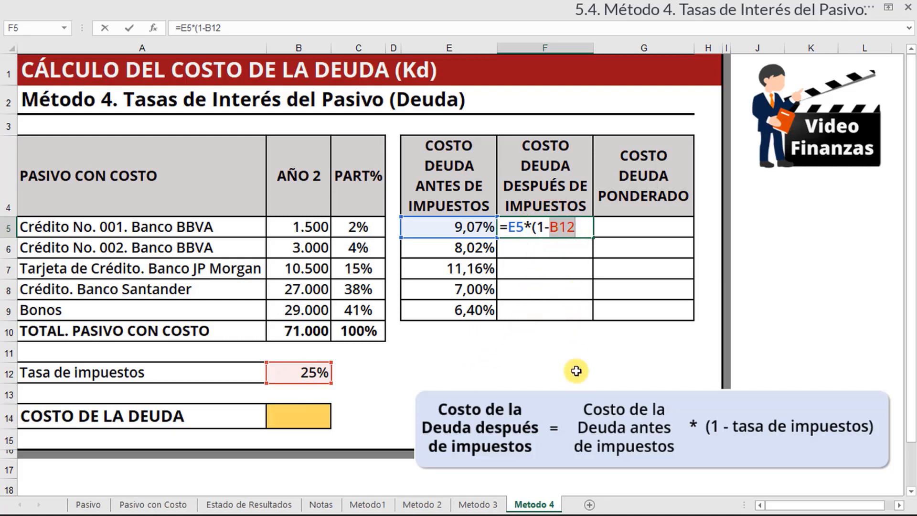
key("F4")
key("F4")
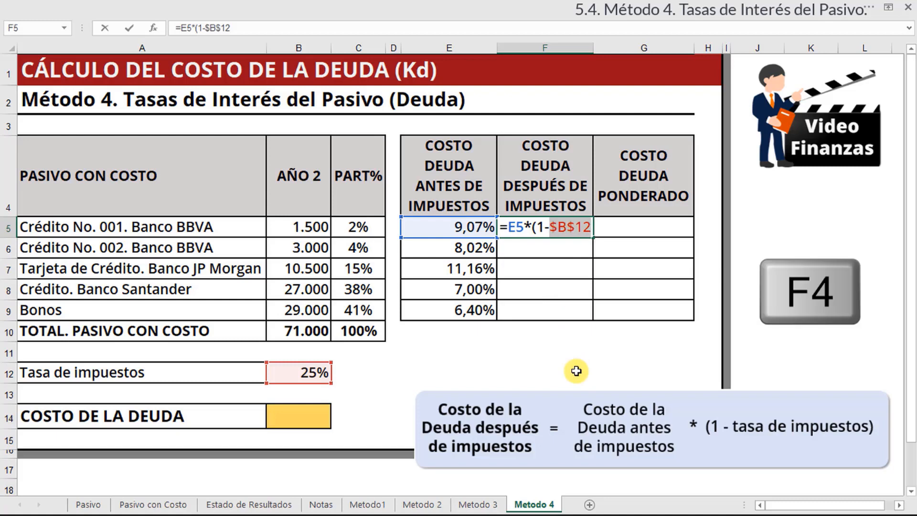
key("Right")
type(")")
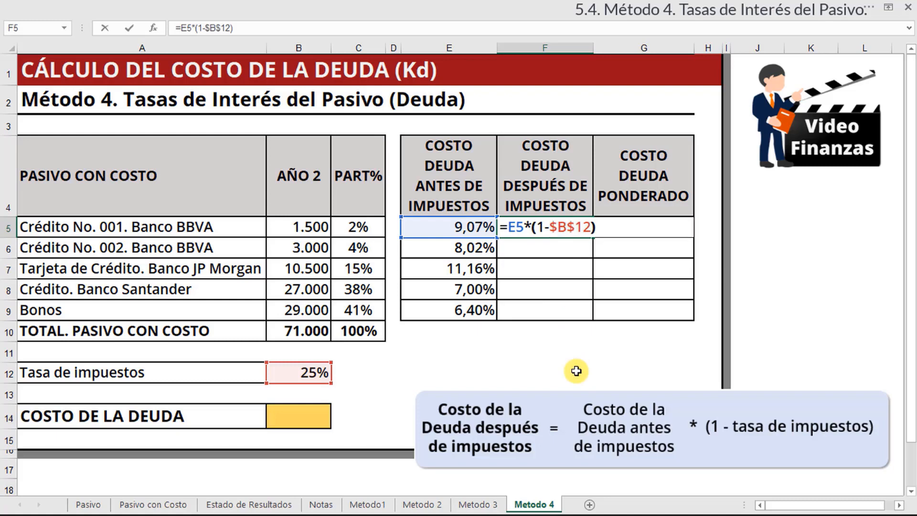
key("Return")
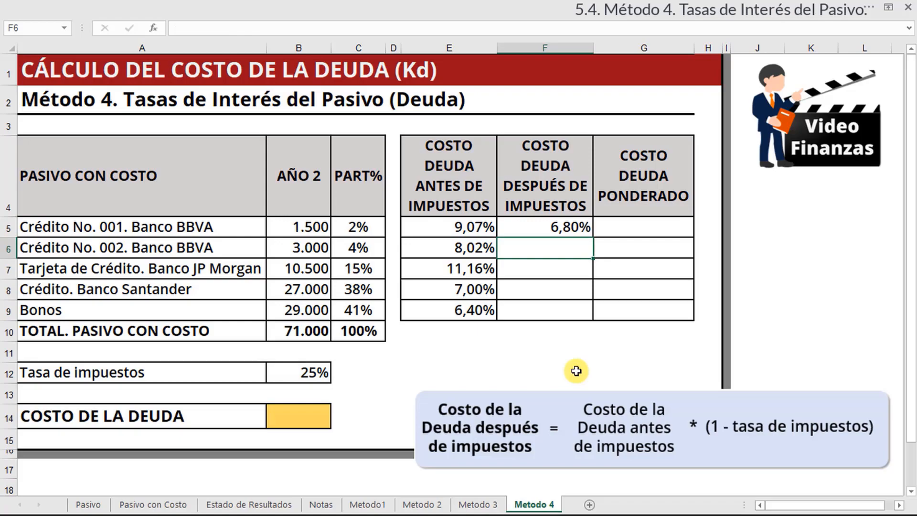
Fill the after-tax cost of debt formula from F5 down to F9.
left_click(549, 226)
left_click_drag(592, 238, 591, 325)
left_click(575, 353)
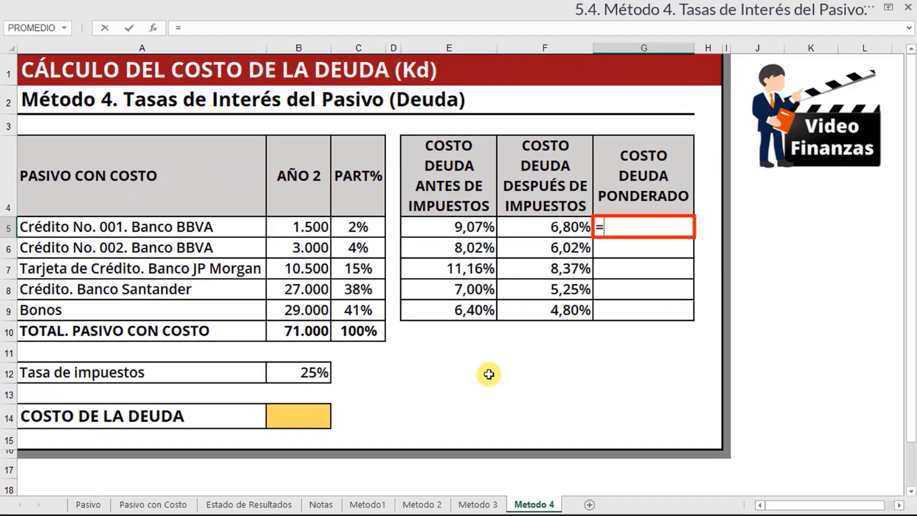
Calculate the weighted cost of debt in G5 as =C5*F5 and fill the formula down to G9.
left_click(363, 228)
type("*")
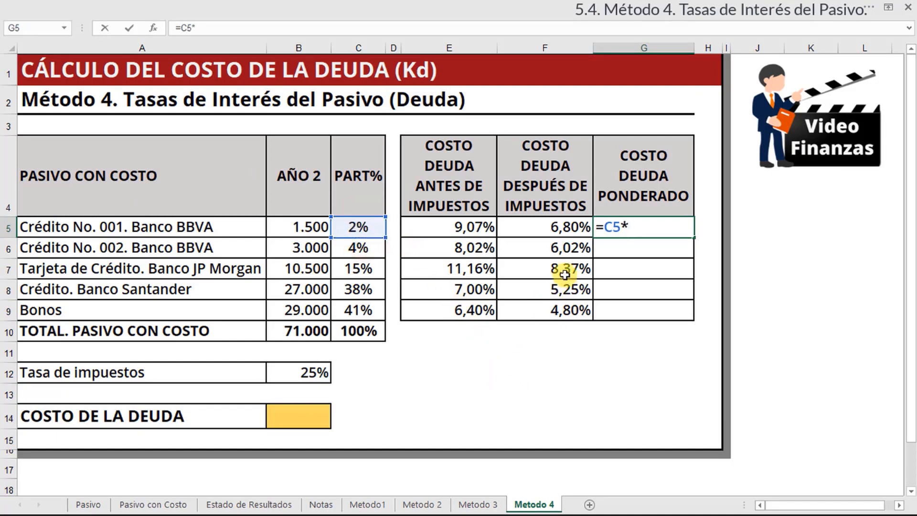
left_click(586, 229)
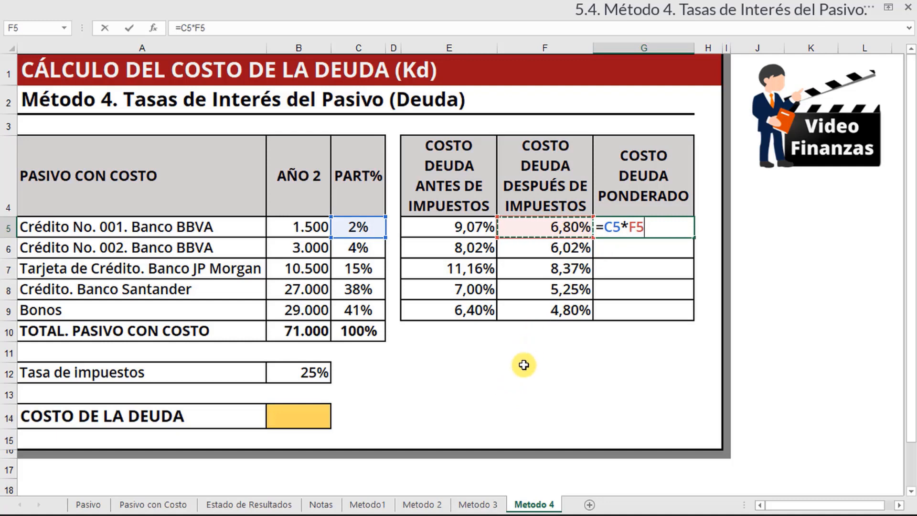
key("Return")
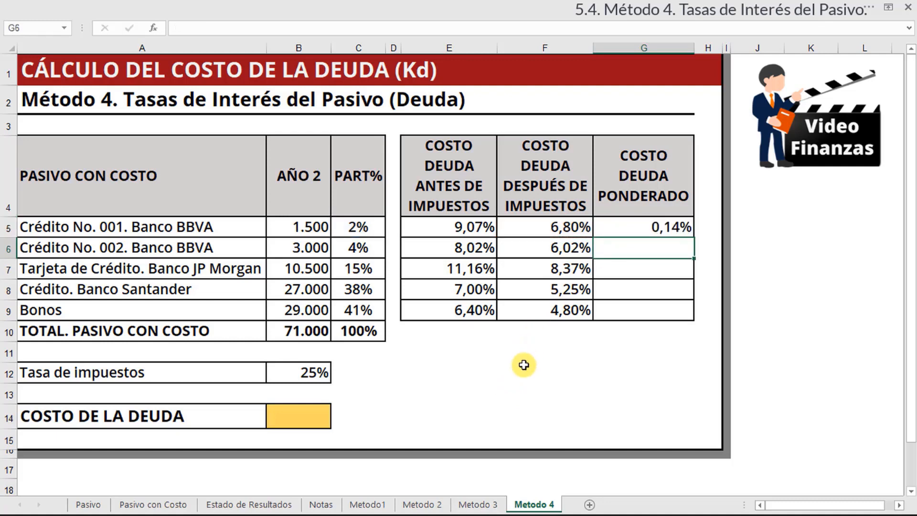
left_click(649, 229)
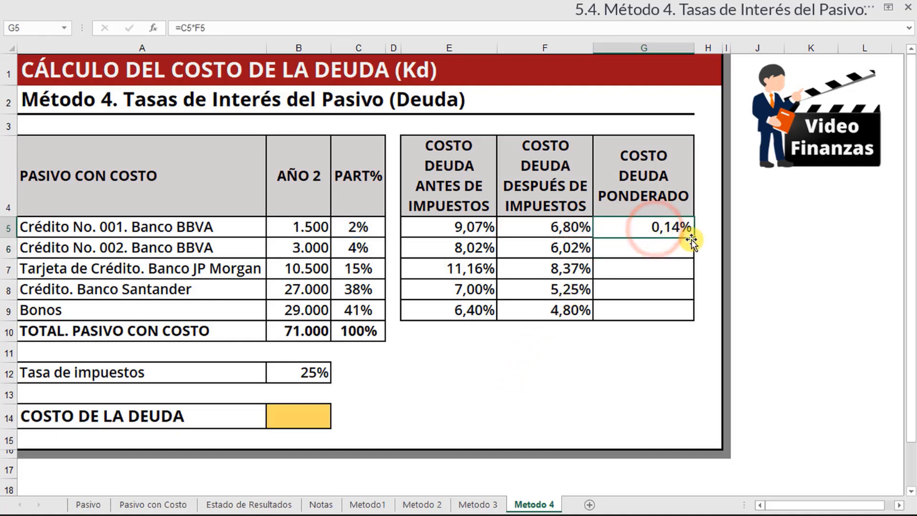
left_click_drag(695, 240, 695, 318)
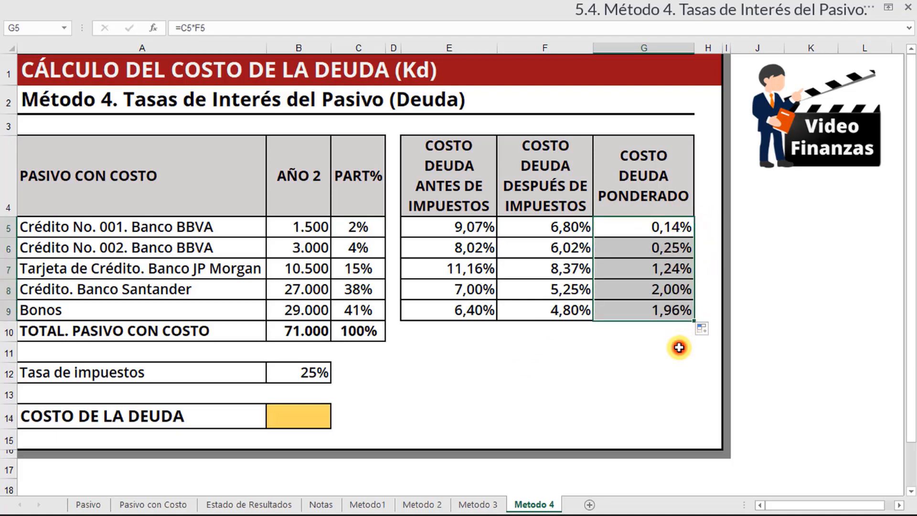
left_click(679, 348)
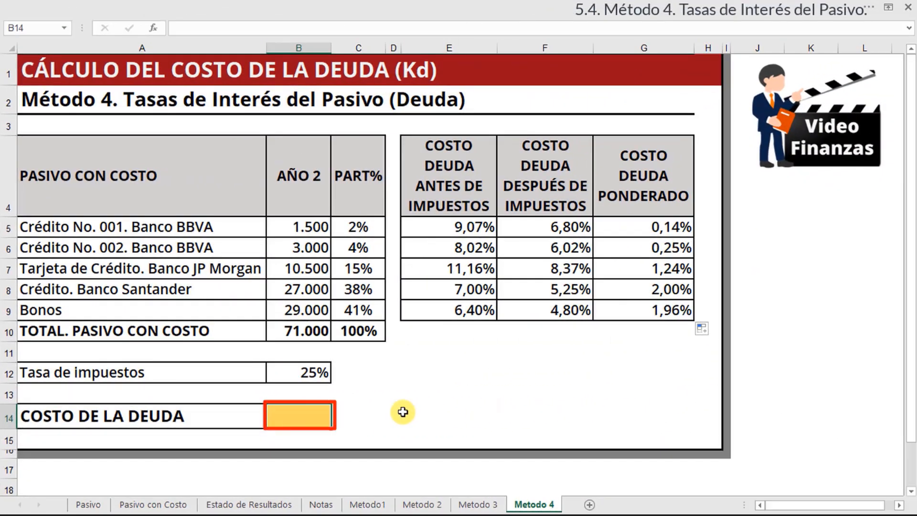
Calculate the total cost of debt for Method 4 in B14 by summing the weighted costs G5:G9 with SUMA.
type("=SUMA(")
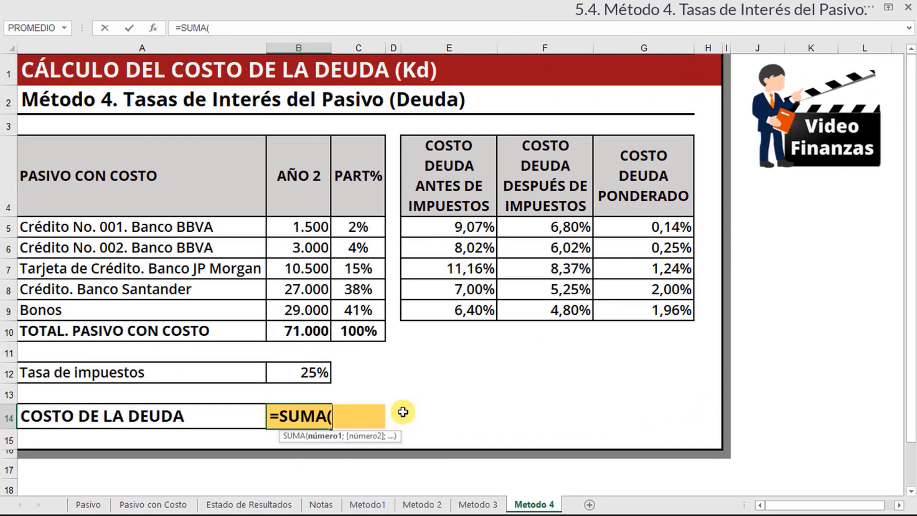
left_click_drag(630, 230, 641, 311)
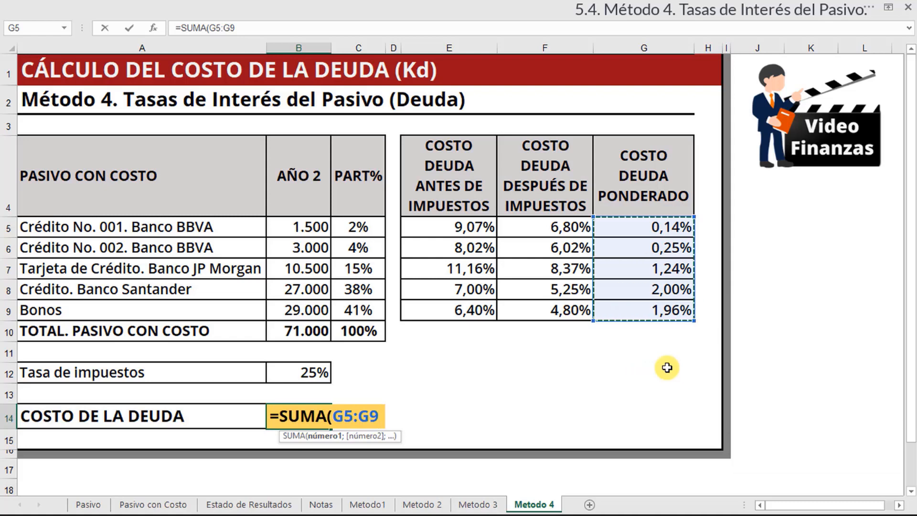
key("Return")
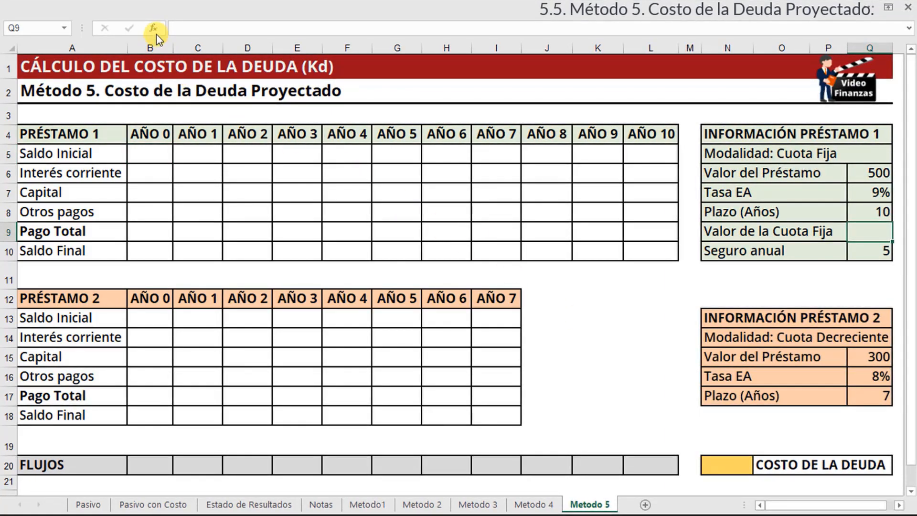
Calculate Loan 1's fixed instalment in Q9 with the PAGO function, using rate Q7, number of periods Q8 and present value -Q6.
left_click(153, 30)
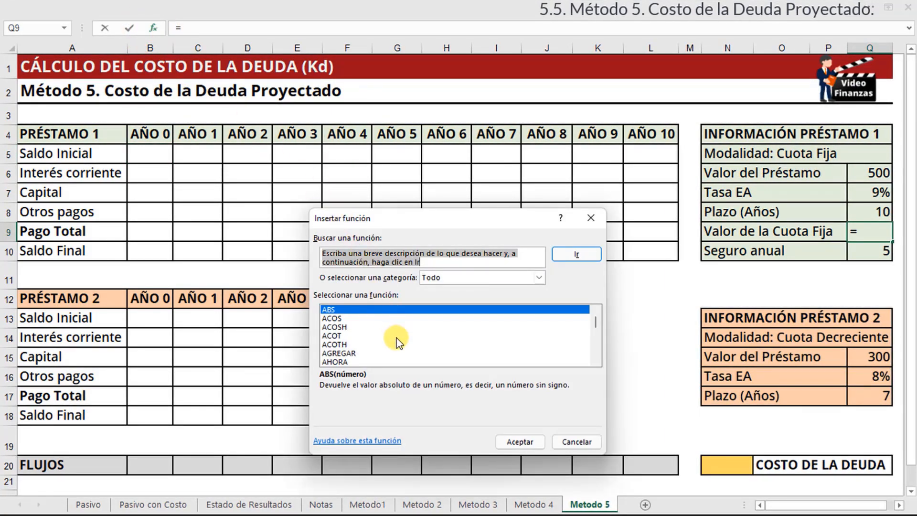
left_click(392, 331)
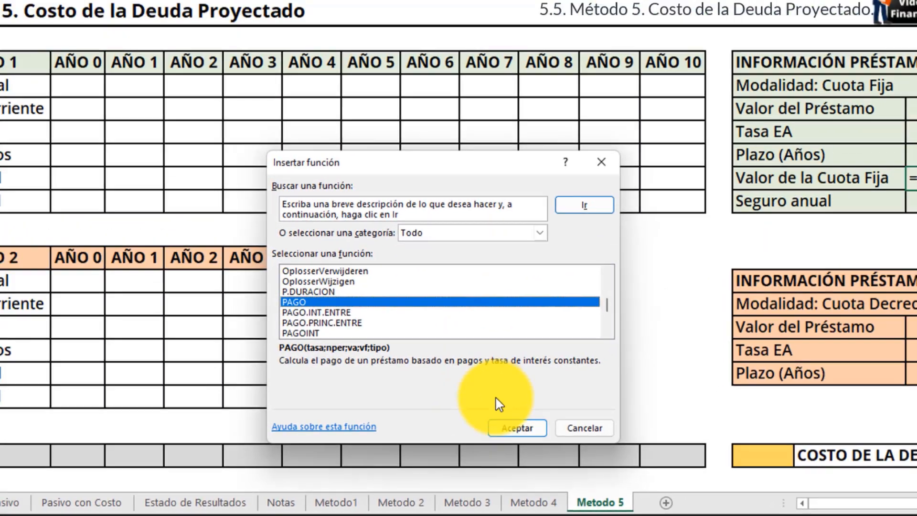
left_click(509, 411)
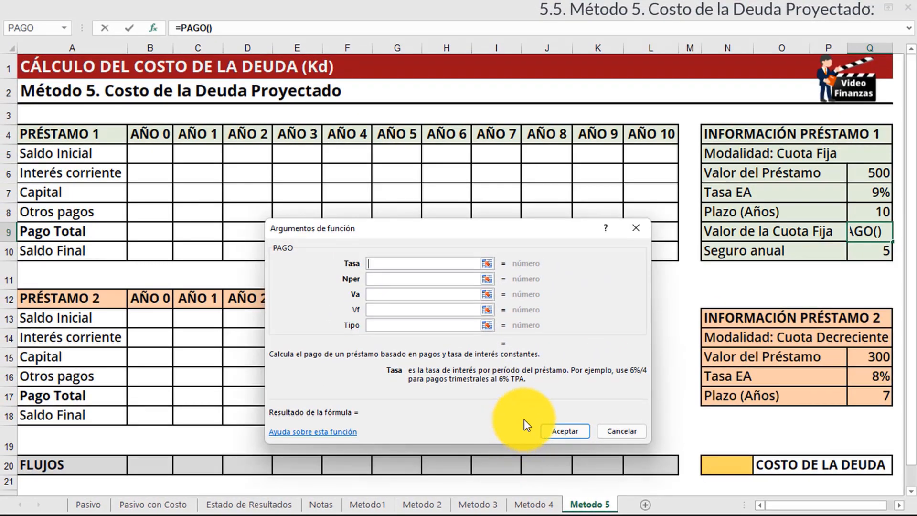
left_click(855, 193)
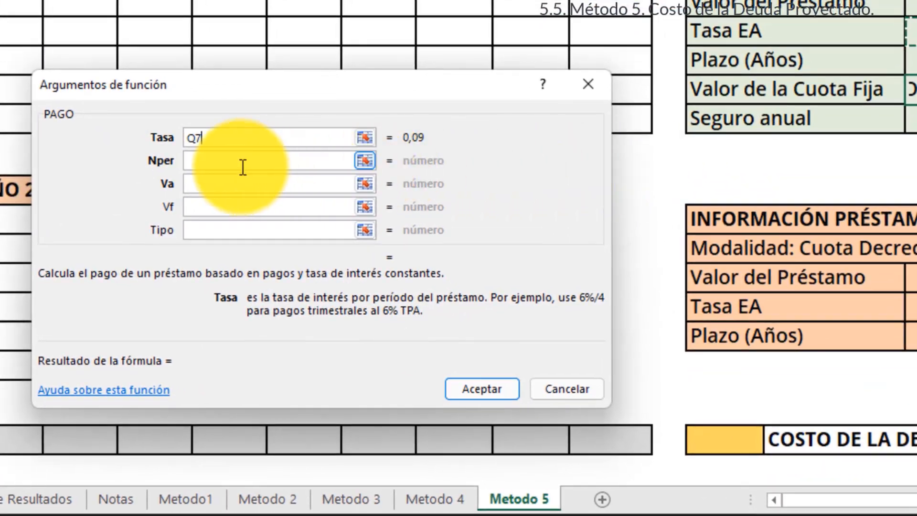
left_click(243, 165)
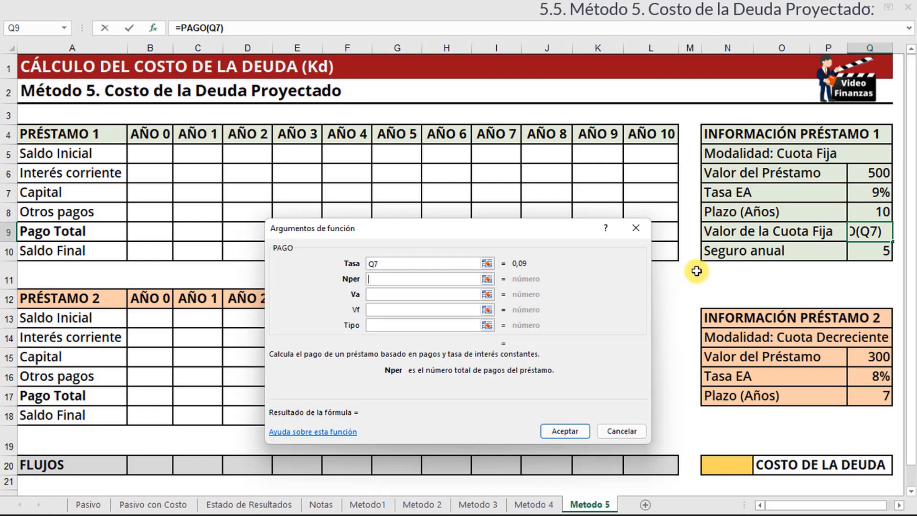
left_click(862, 211)
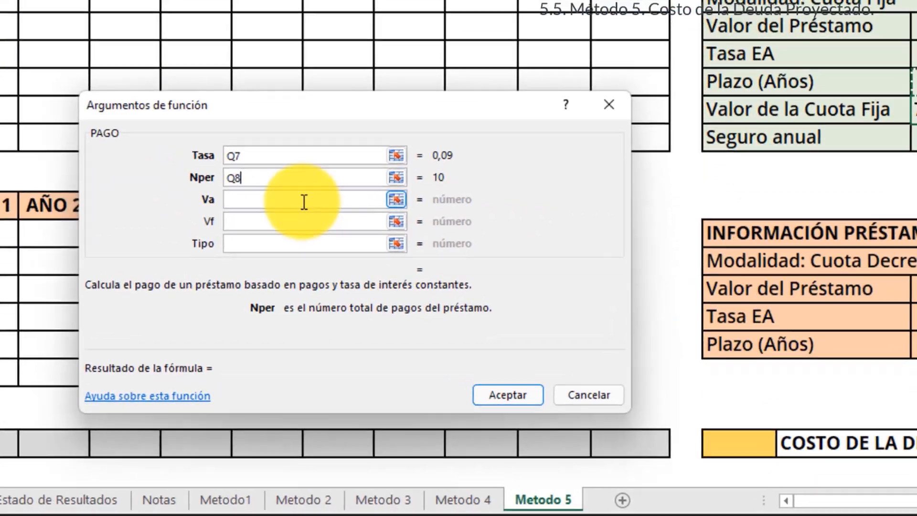
left_click(284, 199)
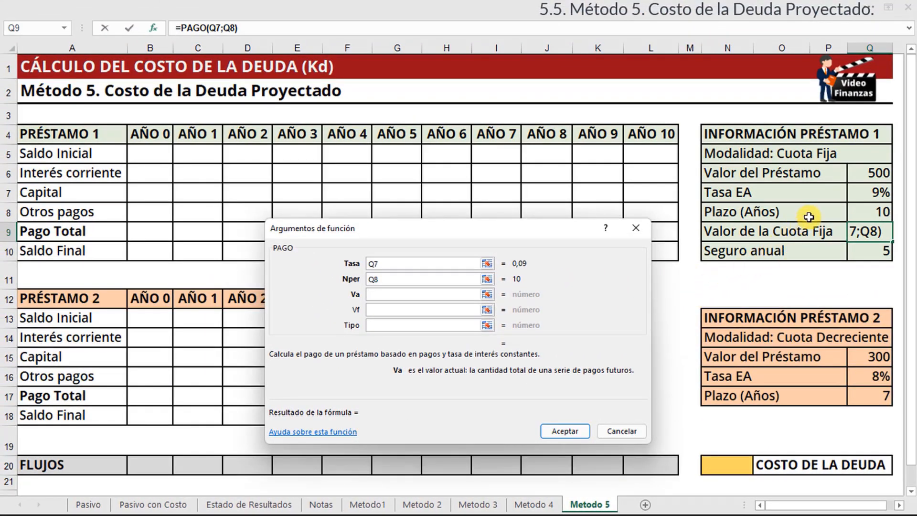
left_click(856, 177)
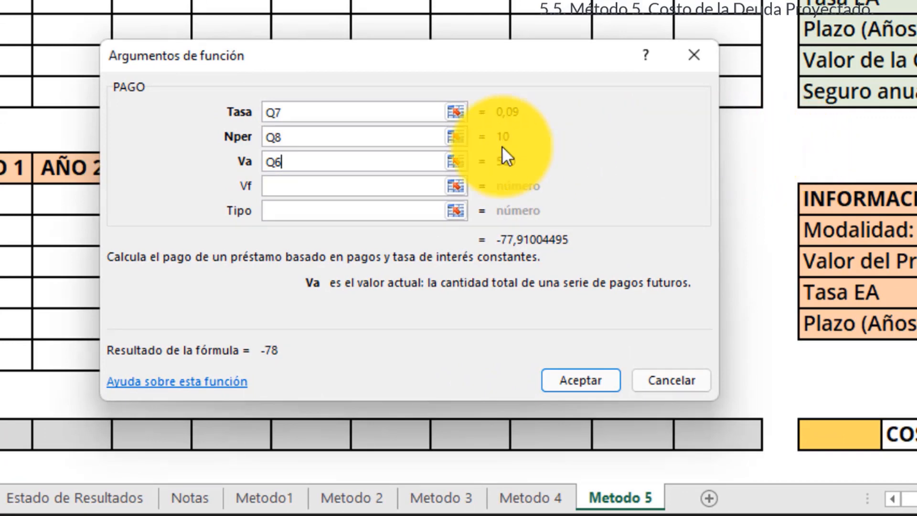
left_click(266, 165)
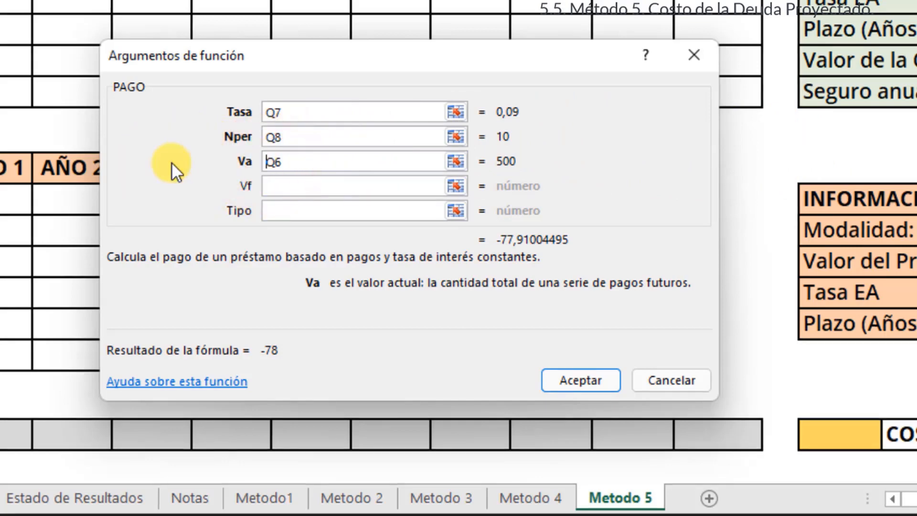
type("-")
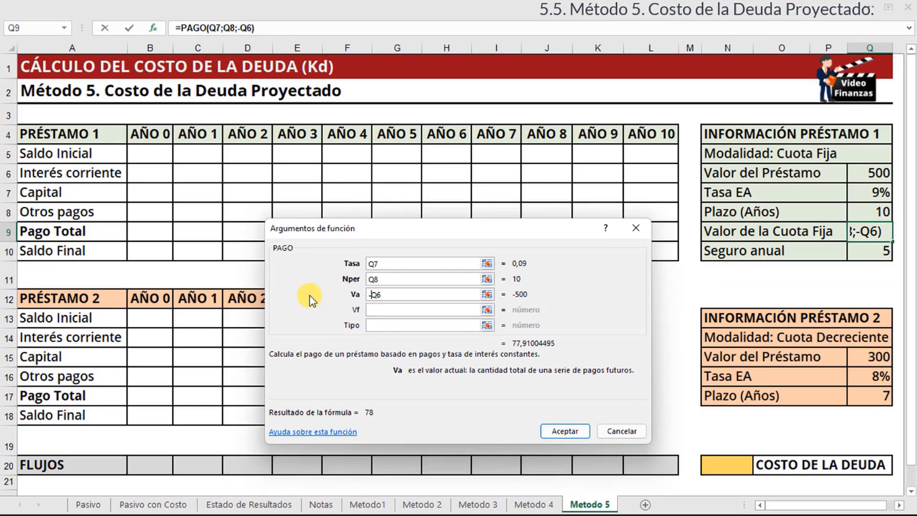
left_click(564, 432)
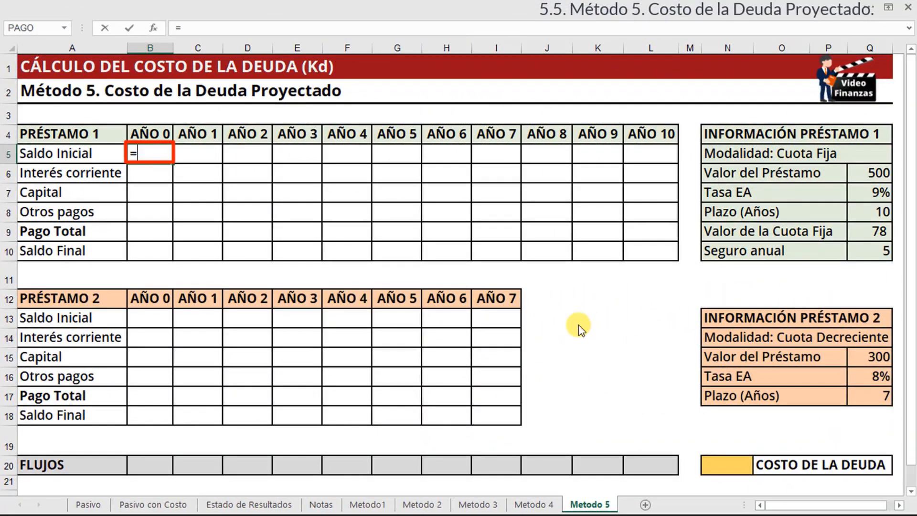
Link Loan 1's opening balances, setting year 0 in B5 to =Q6 and year 1 in C5 to =B5.
left_click(860, 177)
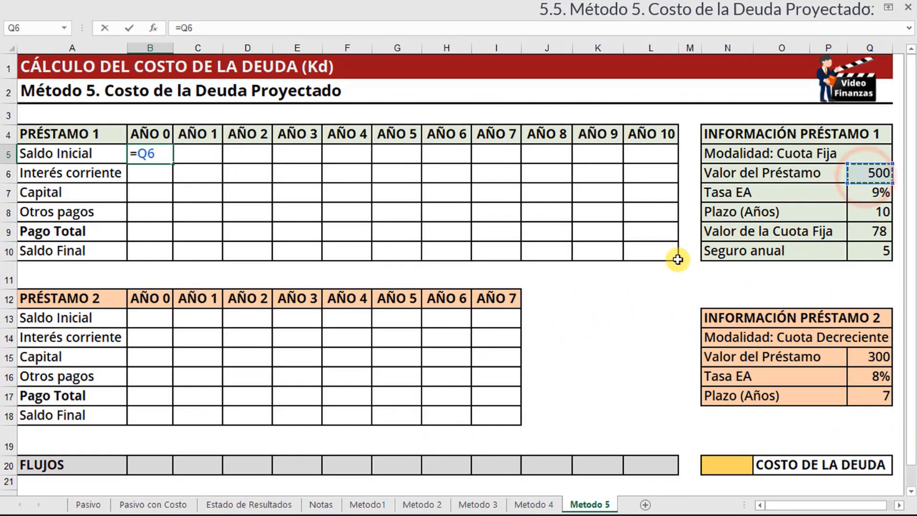
key("Return")
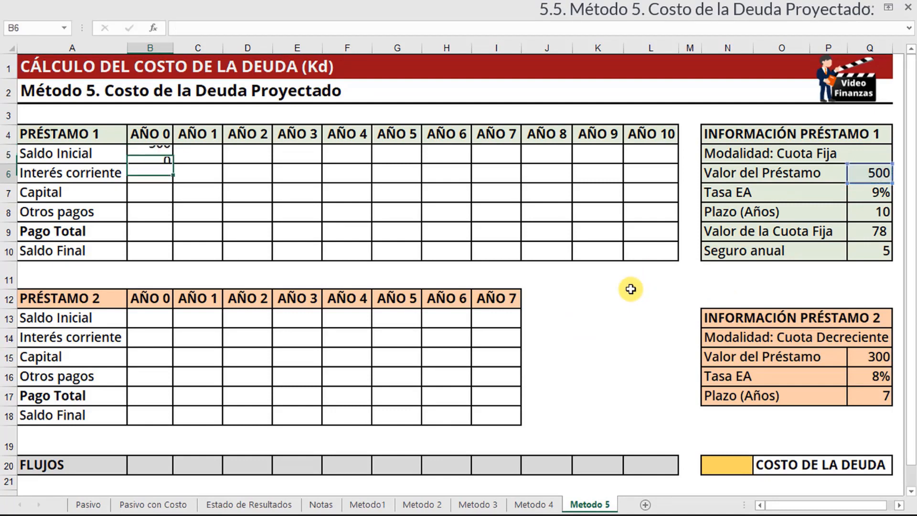
key("Up")
key("Right")
type("=")
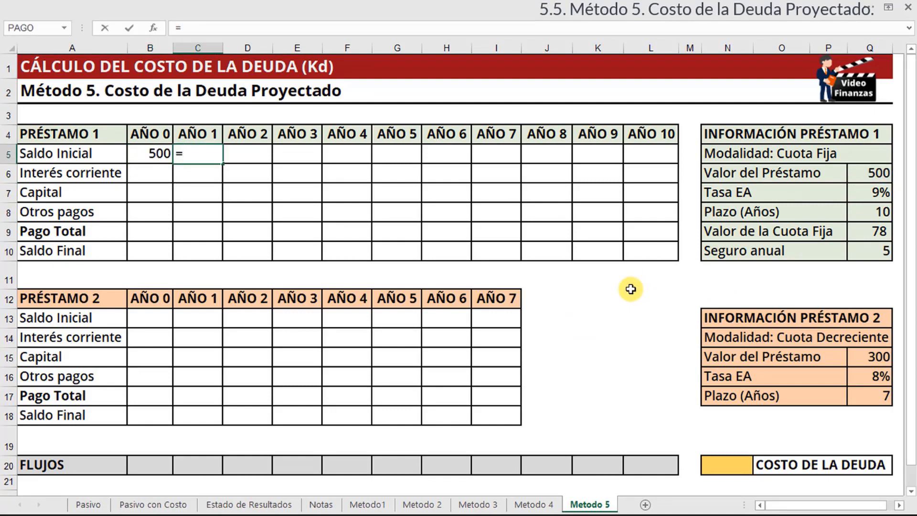
left_click(161, 154)
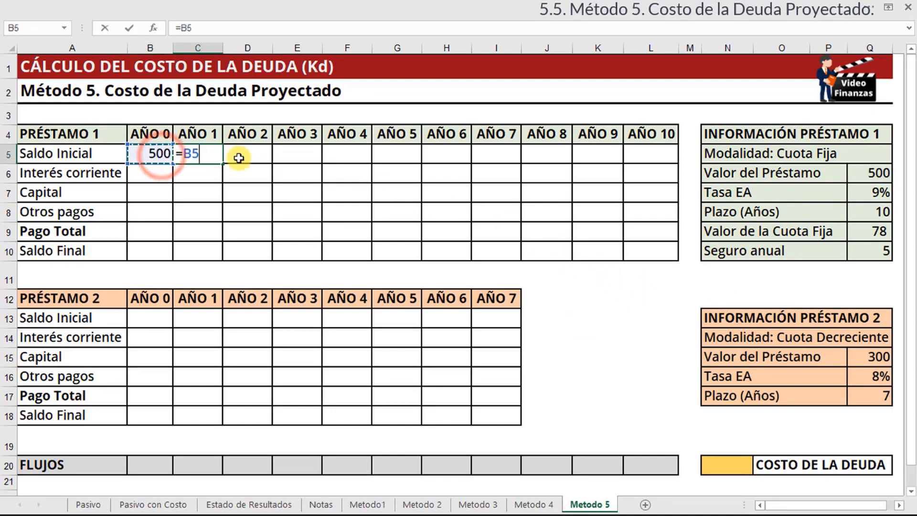
key("Return")
Calculate Loan 1's year 1 interest in C6 as =C5*$Q$7, with an absolute reference to the rate.
type("=")
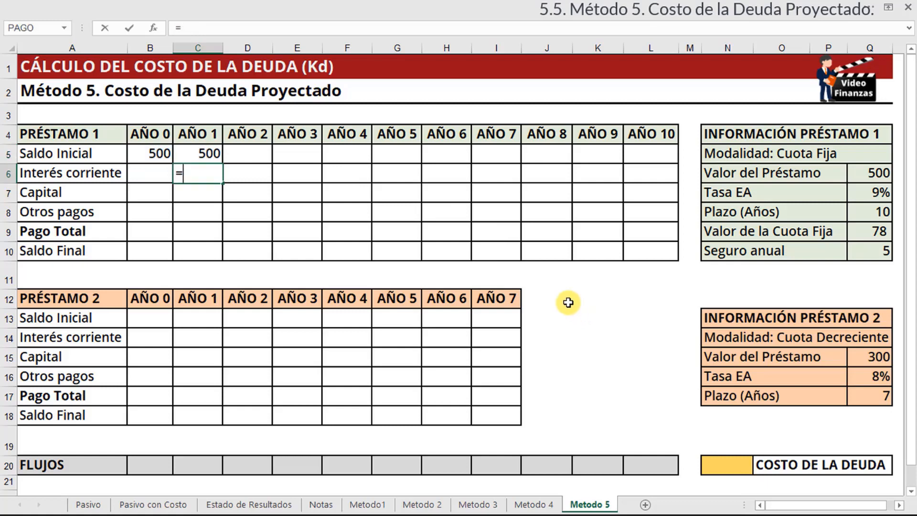
left_click(213, 153)
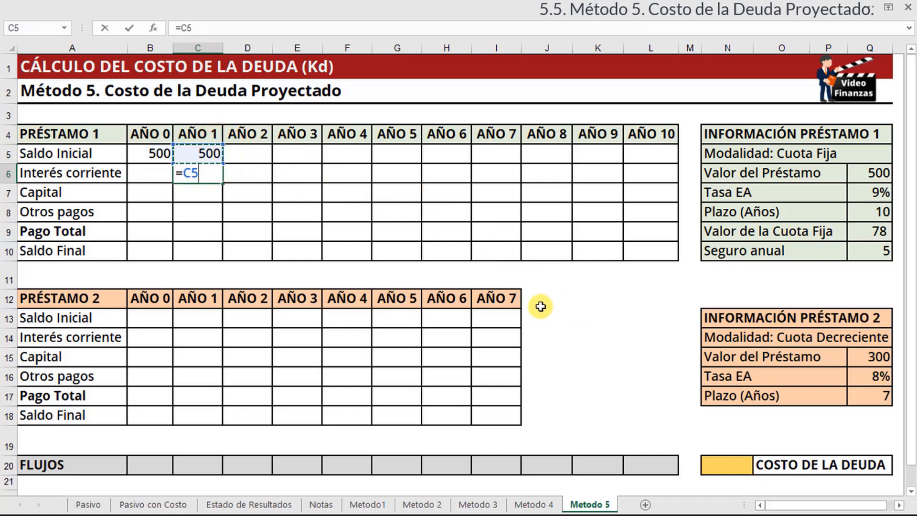
type("*")
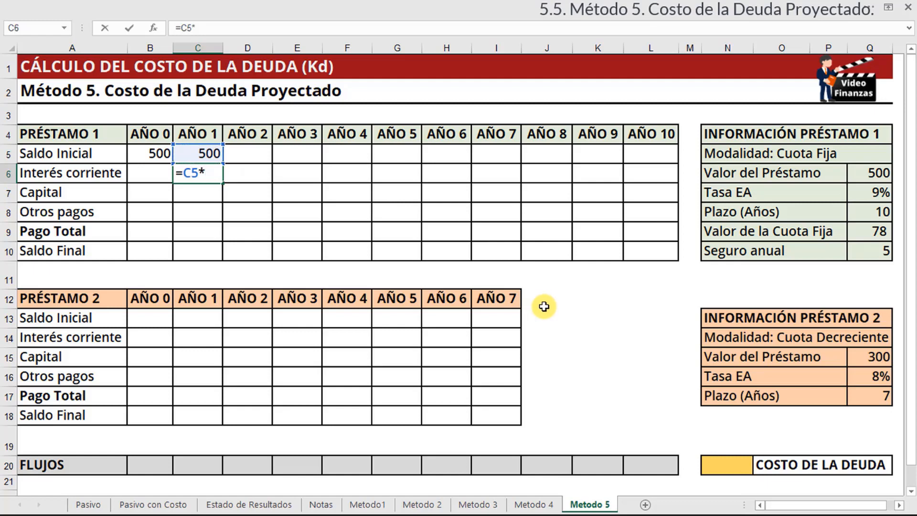
left_click(862, 190)
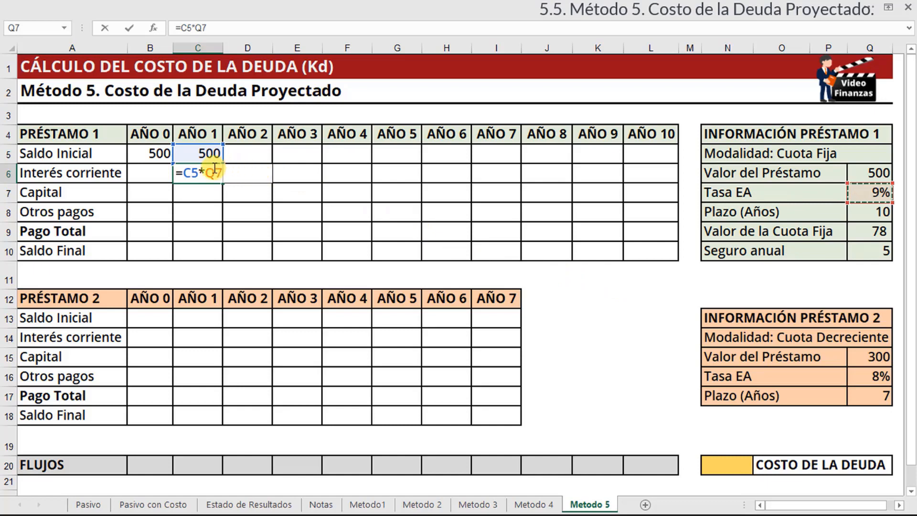
left_click_drag(206, 173, 234, 175)
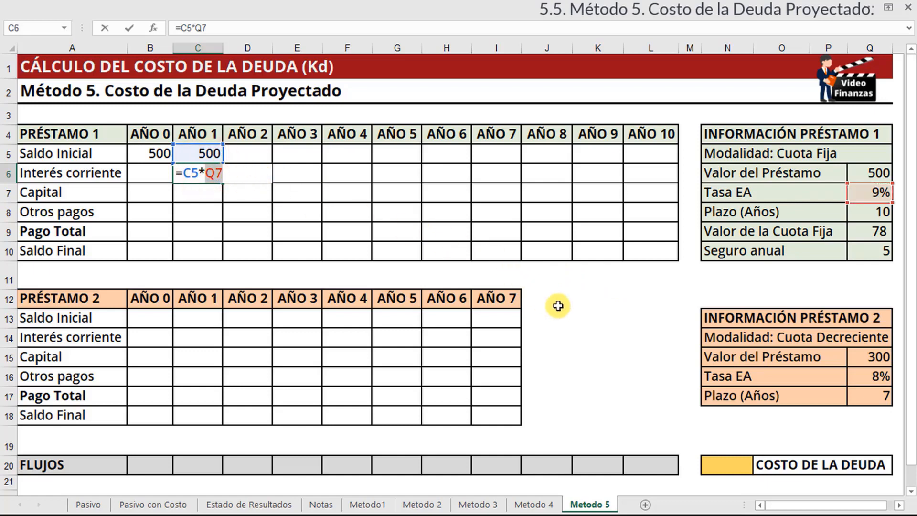
key("F4")
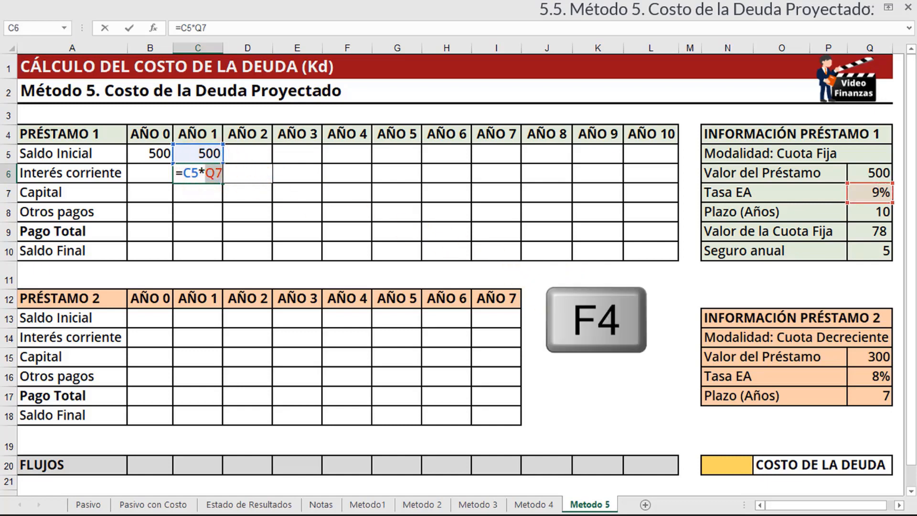
key("F4")
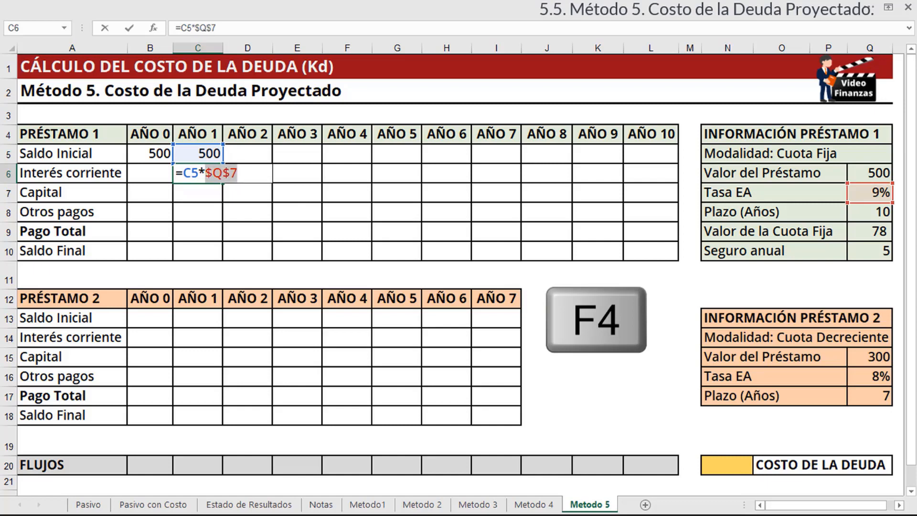
key("Return")
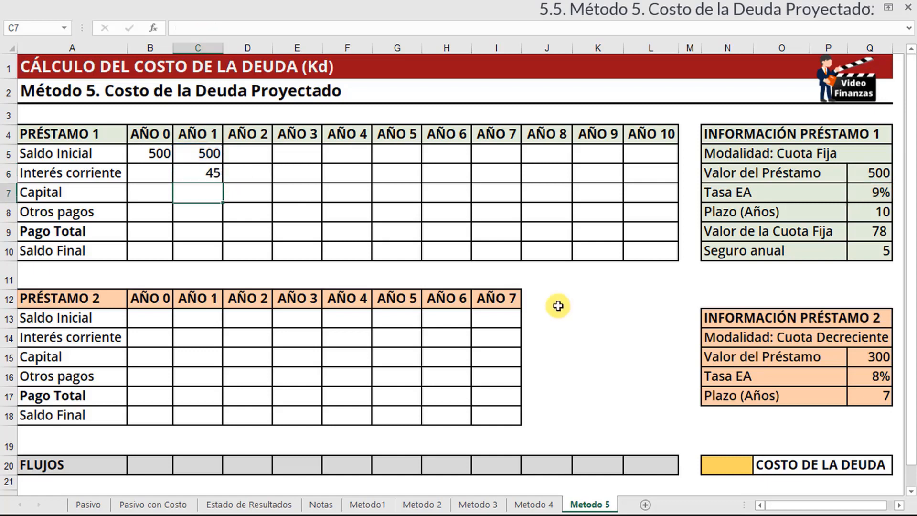
Calculate Loan 1's year 1 principal in C7 as the fixed instalment Q9 minus interest C6, making the Q9 reference absolute.
type("=")
left_click(861, 232)
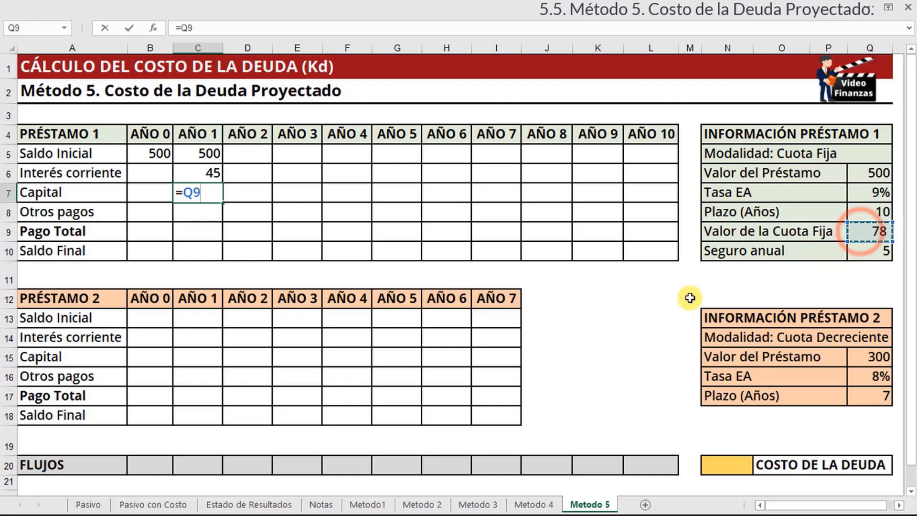
type("-")
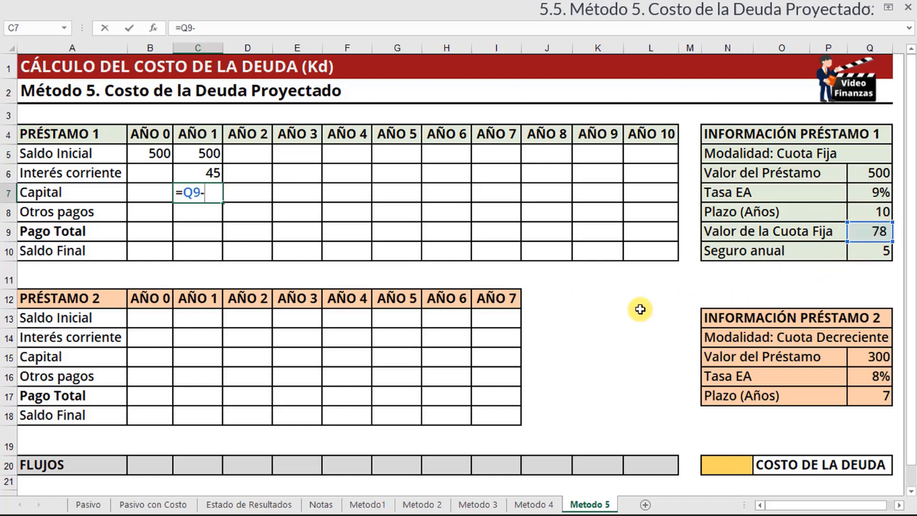
left_click(206, 174)
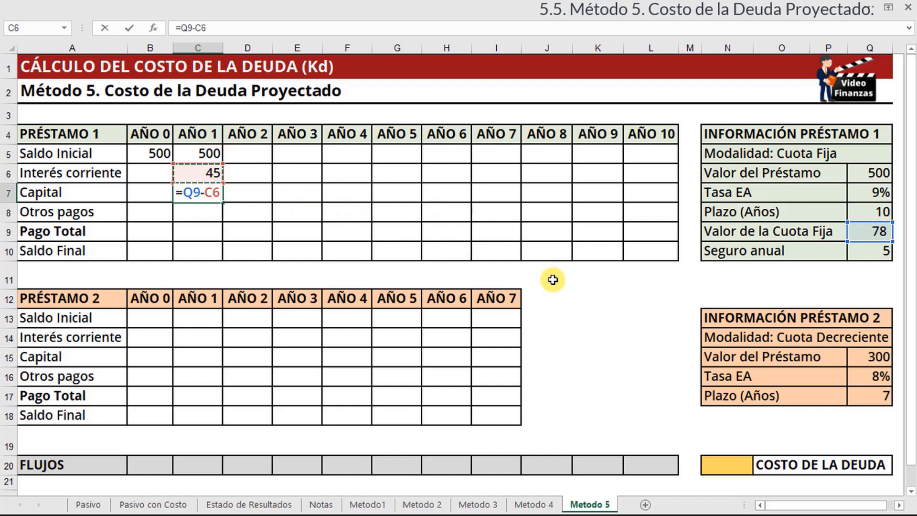
left_click(201, 194)
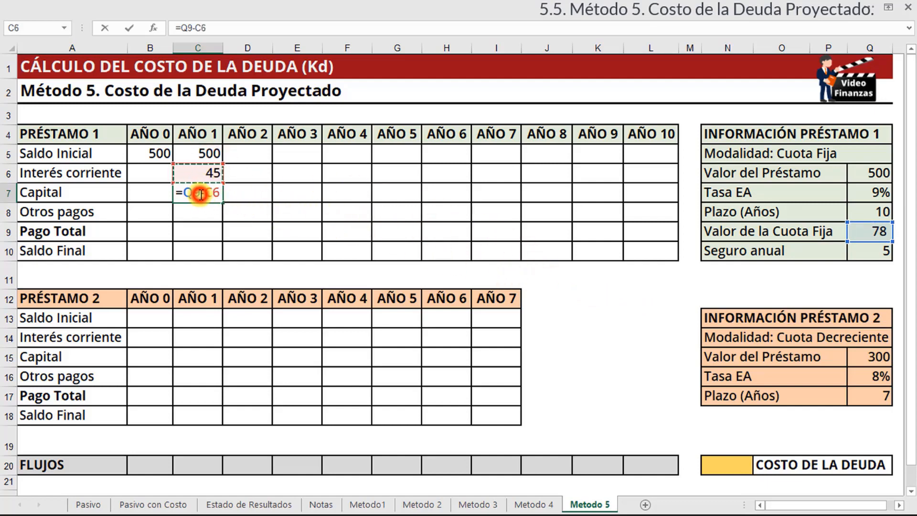
left_click_drag(201, 195, 174, 191)
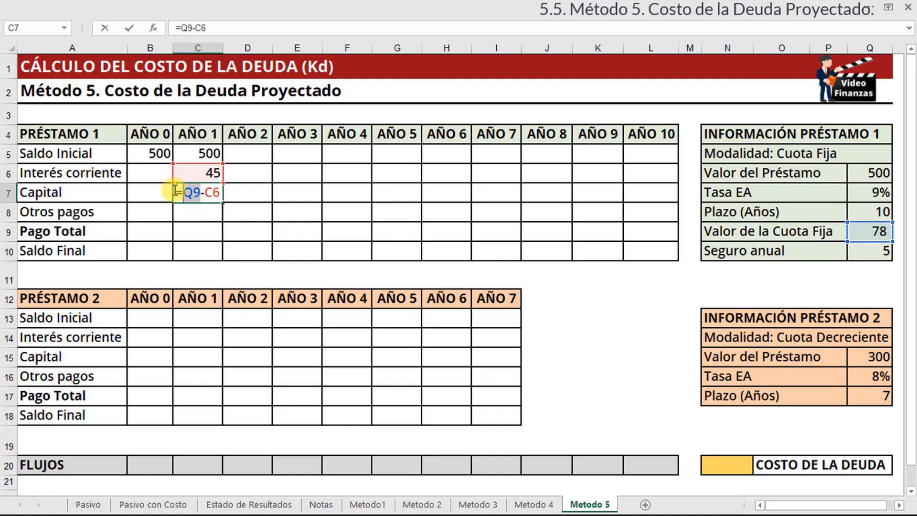
key("F4")
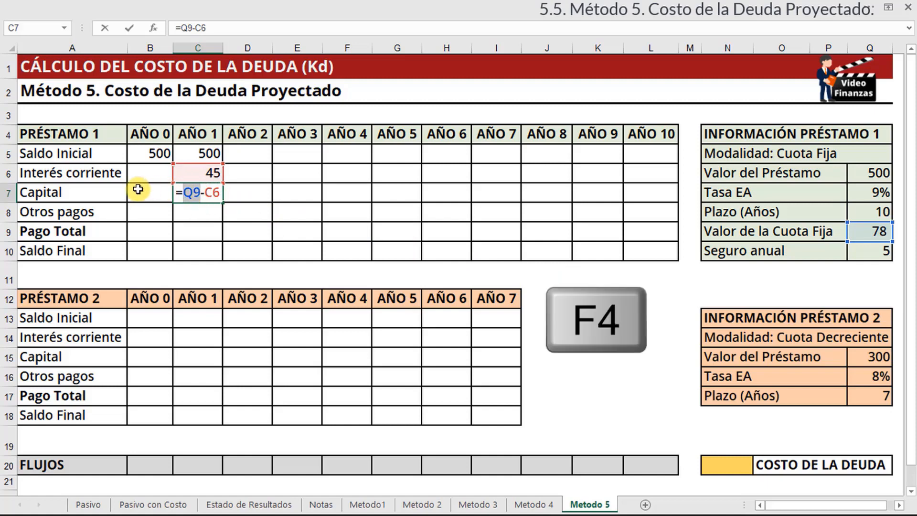
key("Return")
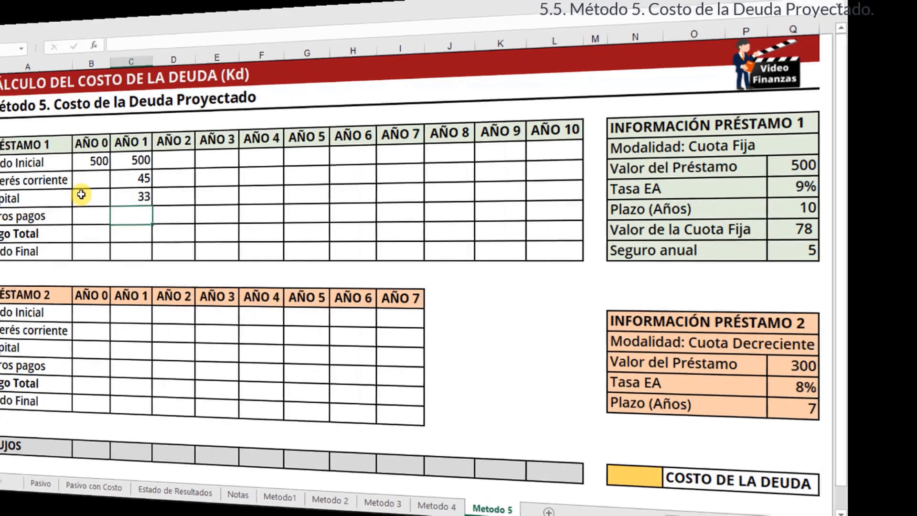
Calculate Loan 1's year 1 total payment in C9 as =C6+C7+C8.
key("Down")
type("=")
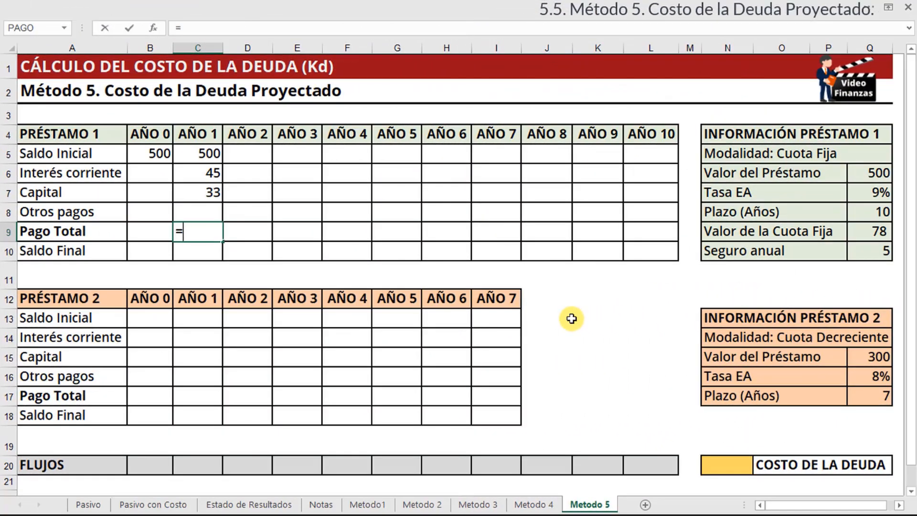
left_click(215, 174)
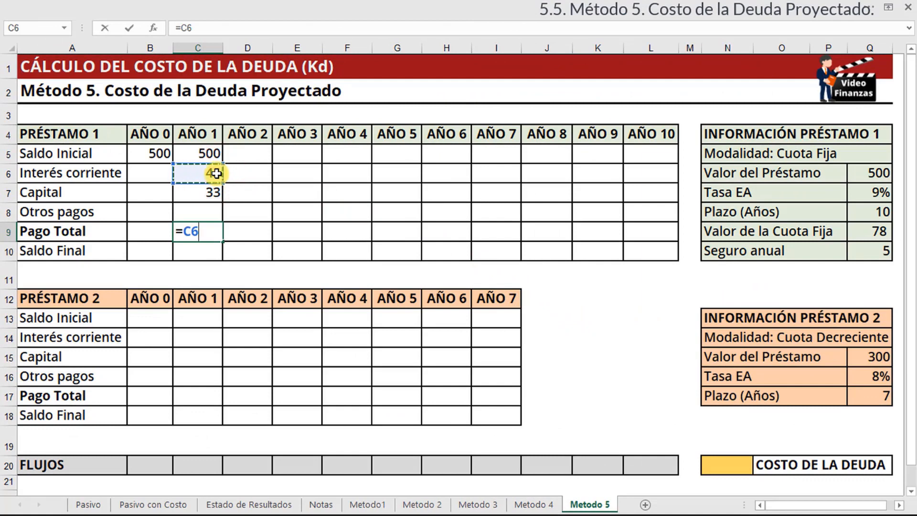
type("+")
left_click(216, 192)
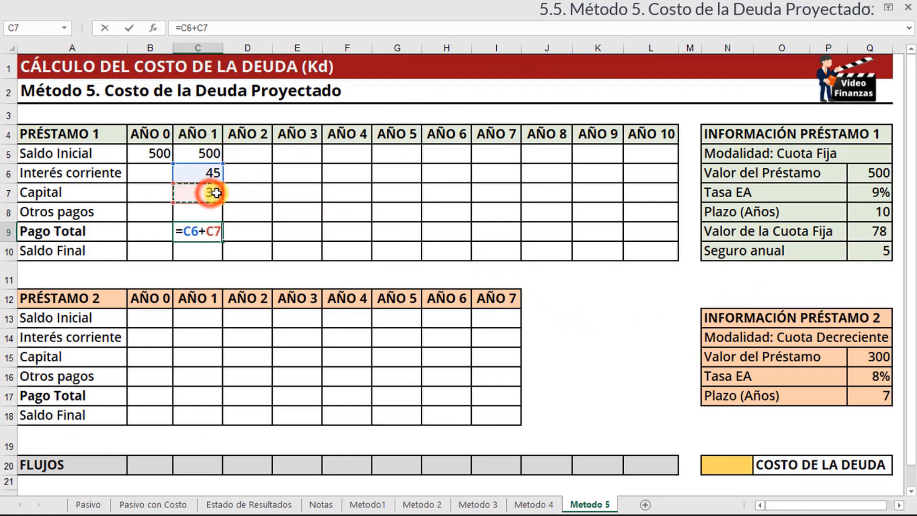
type("+")
left_click(207, 210)
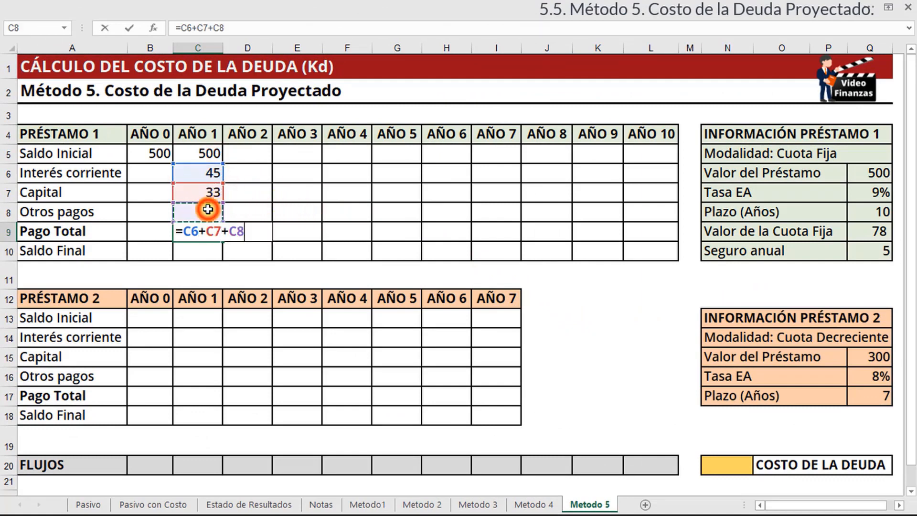
key("Return")
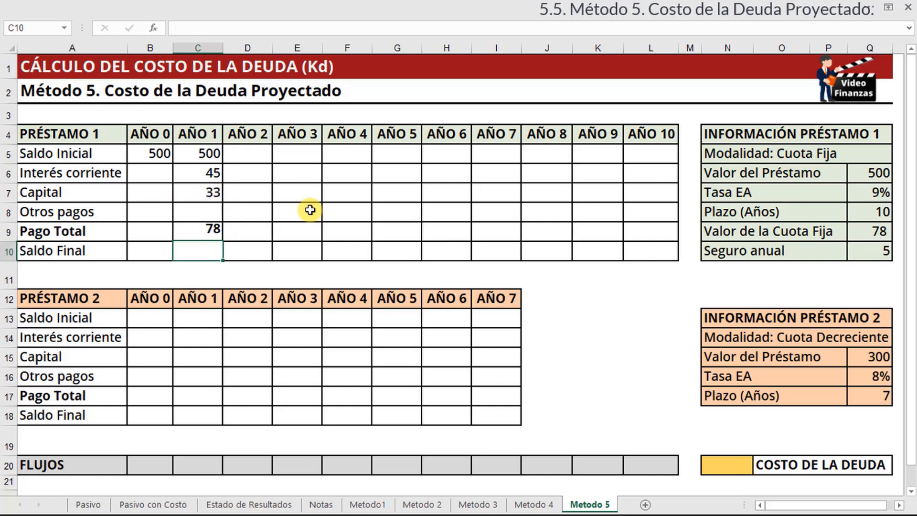
Calculate Loan 1's year 1 closing balance in C10 as =C5-C7 and link year 2's opening balance in D5 to =C10.
type("=")
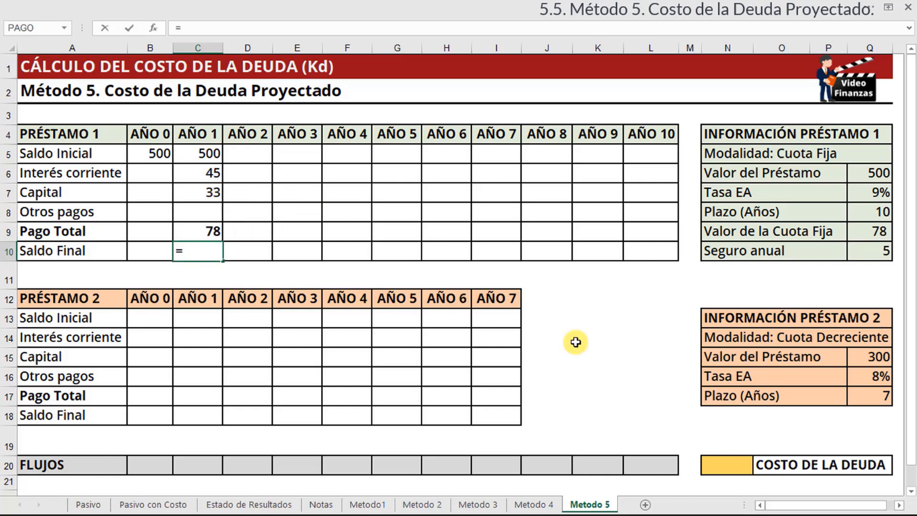
left_click(213, 152)
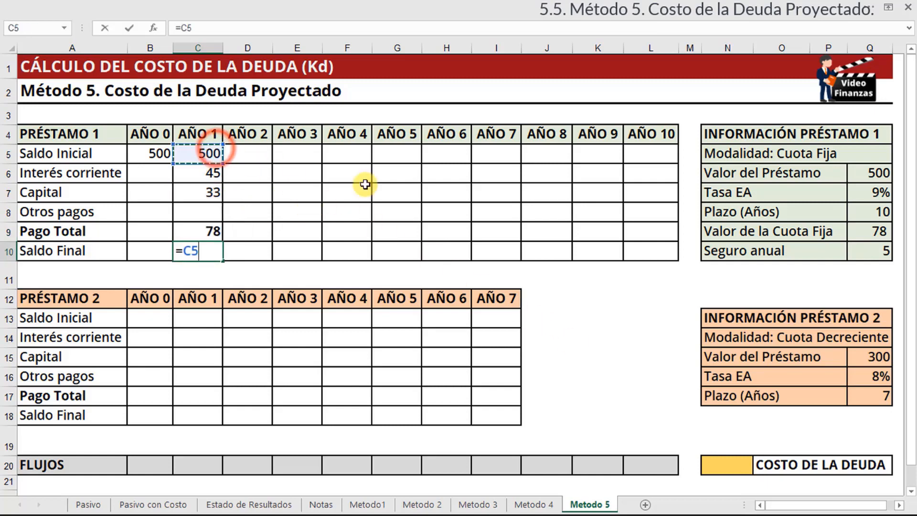
type("-")
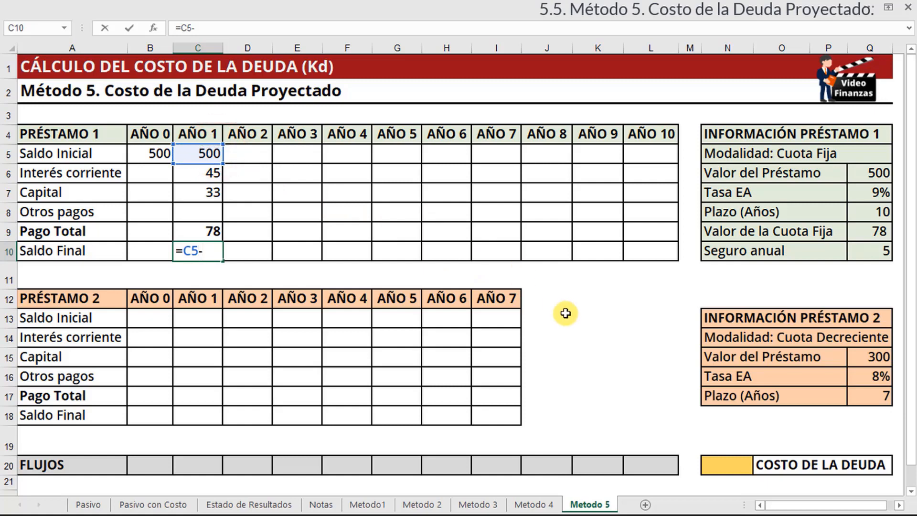
left_click(214, 194)
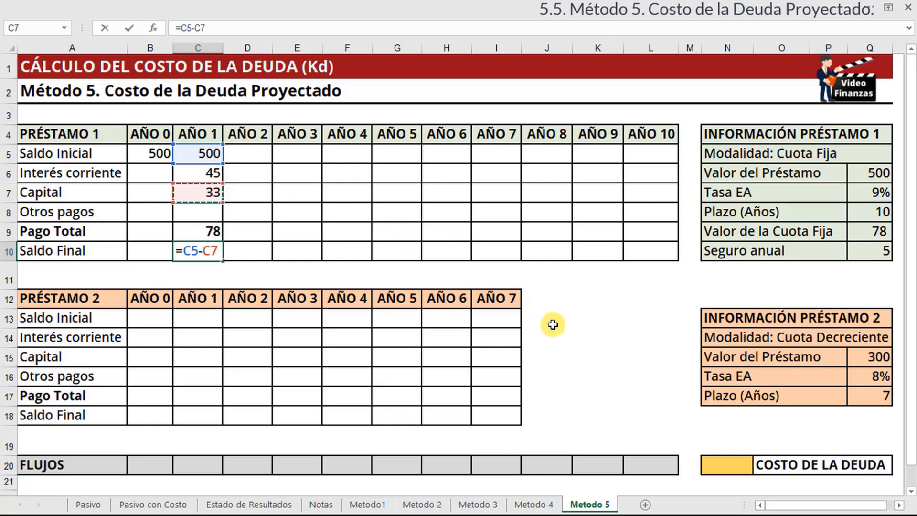
key("Return")
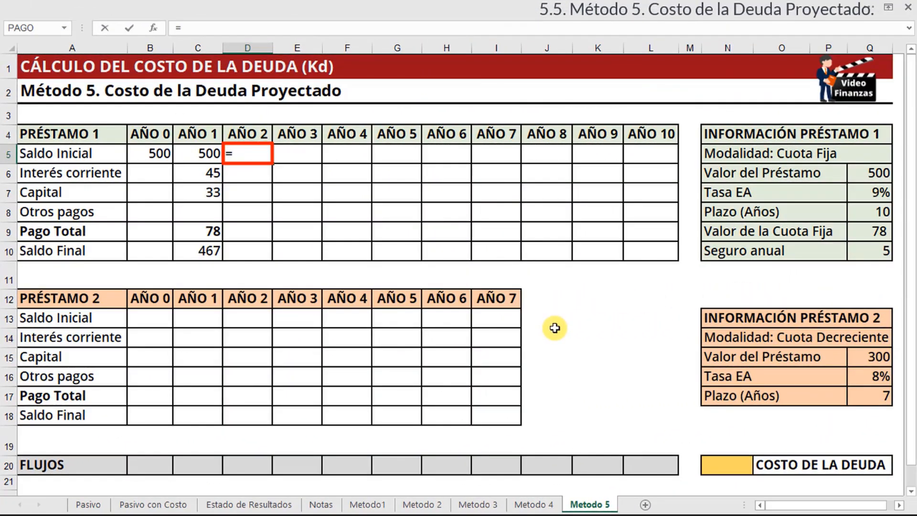
left_click(213, 250)
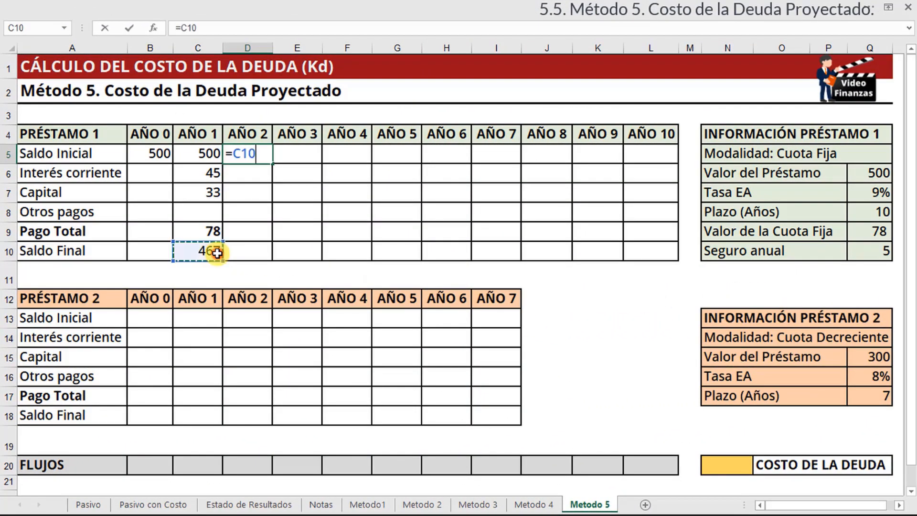
key("Return")
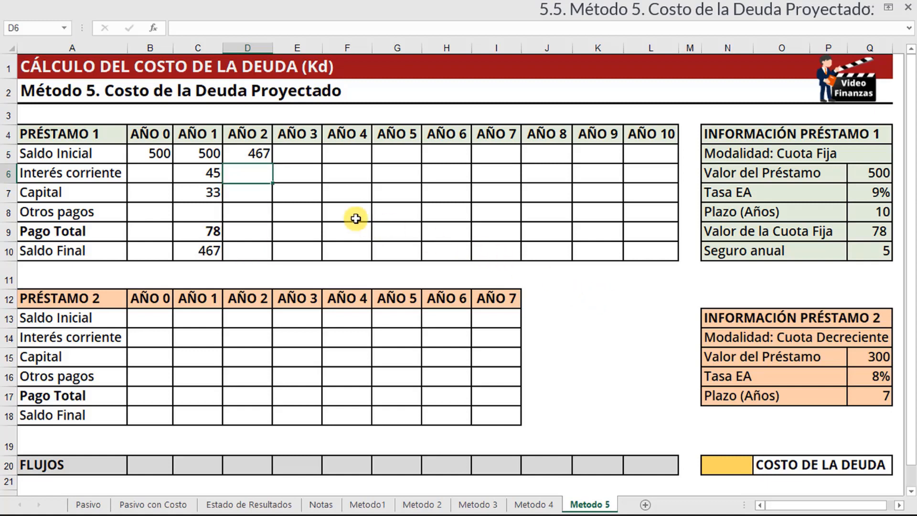
Copy Loan 1's year 1 formulas in C6:C10 to year 2, and extend the year 2 column D5:D10 through year 10.
left_click_drag(206, 173, 260, 262)
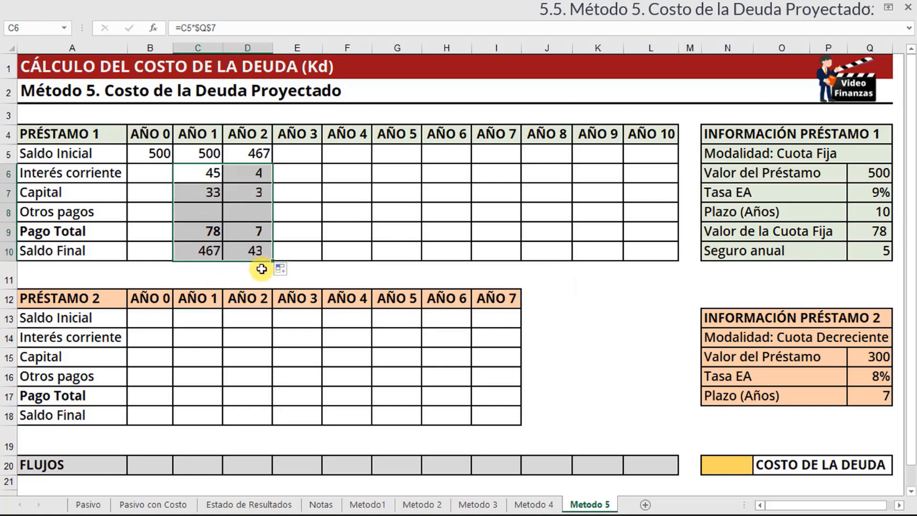
left_click(262, 268)
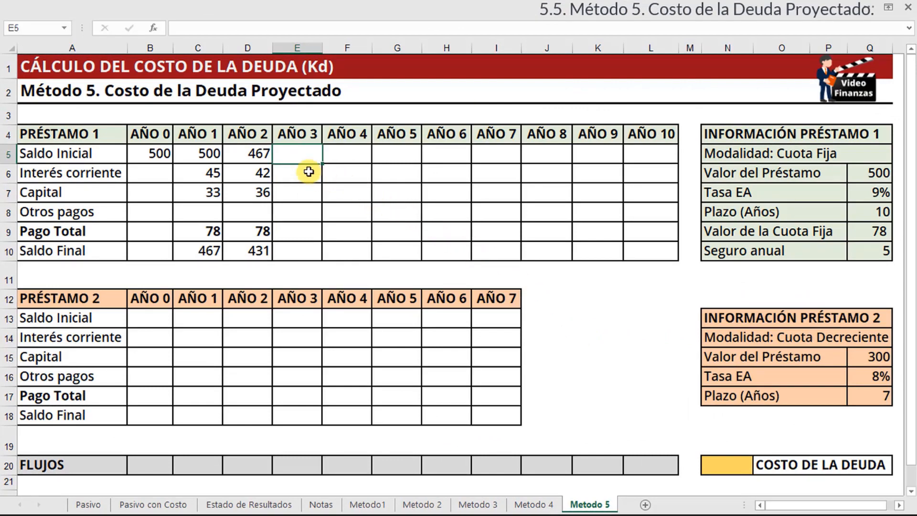
left_click_drag(254, 153, 654, 262)
left_click(656, 283)
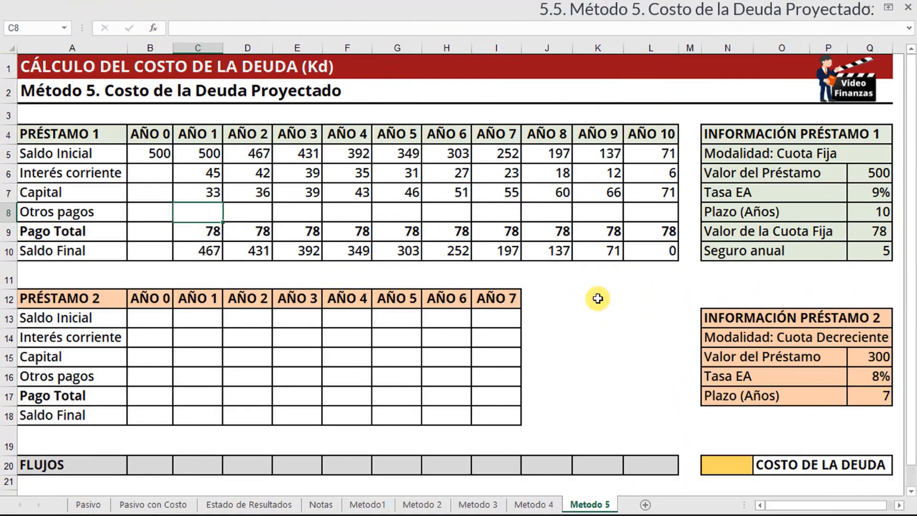
Enter the annual insurance of 5 as Loan 1's other payments for years 1 to 10 in C8:L8.
type("5")
key("Tab")
type("5")
key("Tab")
type("5")
key("Tab")
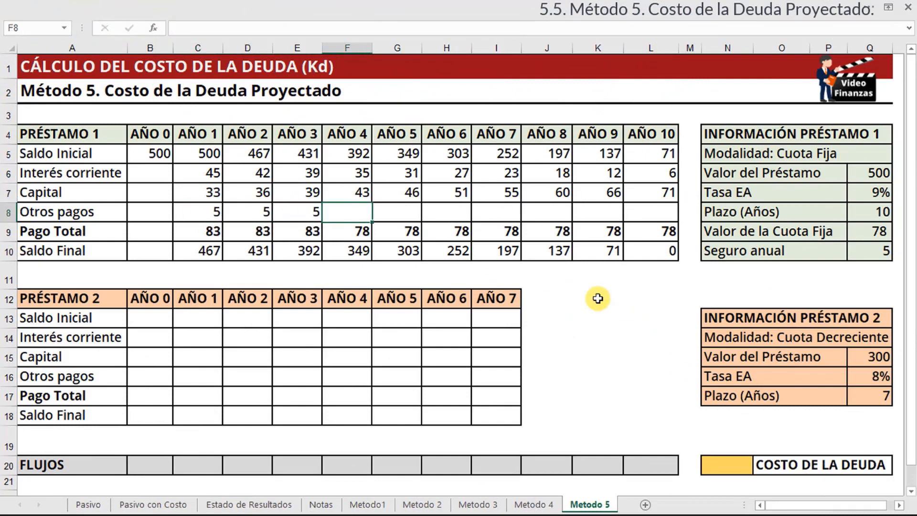
type("5")
key("Tab")
type("5")
key("Tab")
type("5")
key("Tab")
type("5")
key("Tab")
type("5")
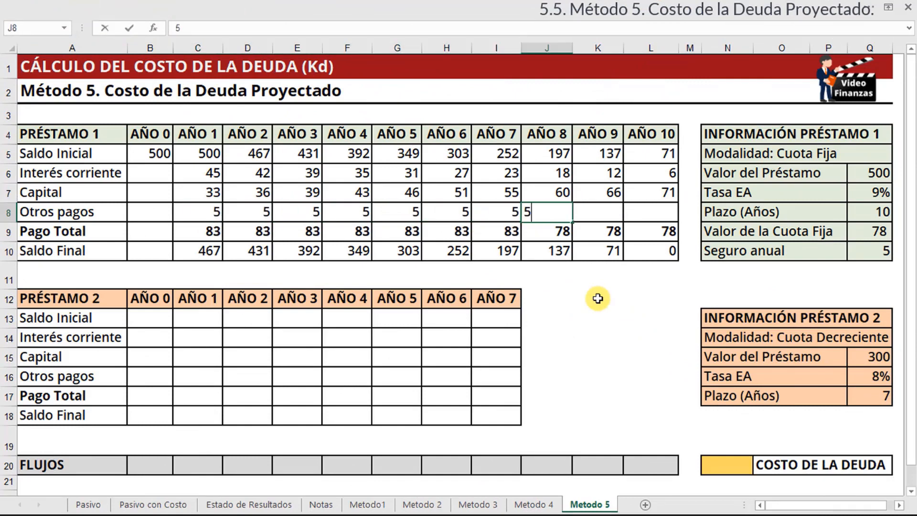
key("Tab")
type("5")
key("Tab")
type("5")
key("Tab")
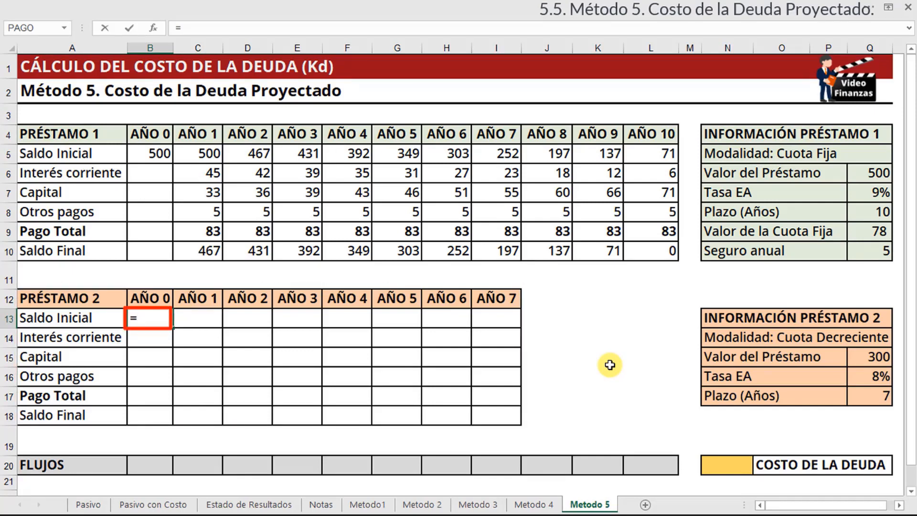
Link Loan 2's opening balances, setting year 0 in B13 to =Q15 and year 1 in C13 to =B13.
left_click(870, 362)
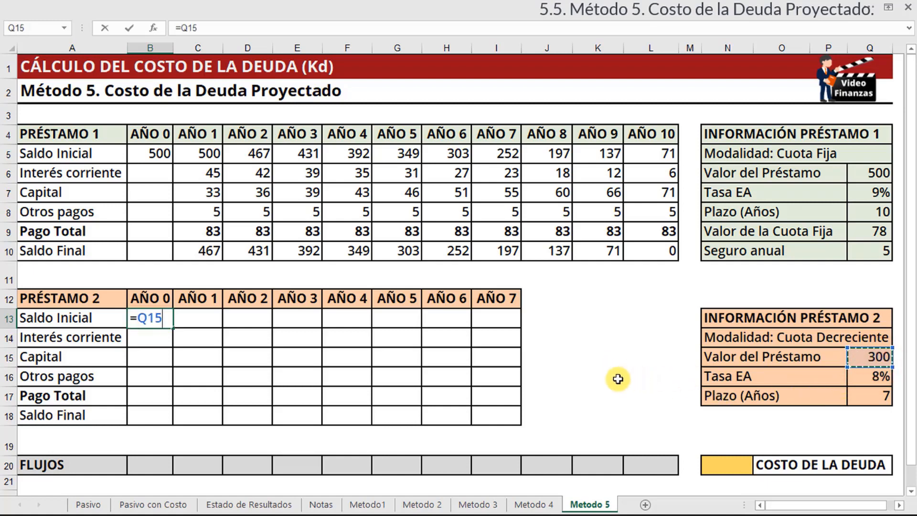
key("Tab")
type("=")
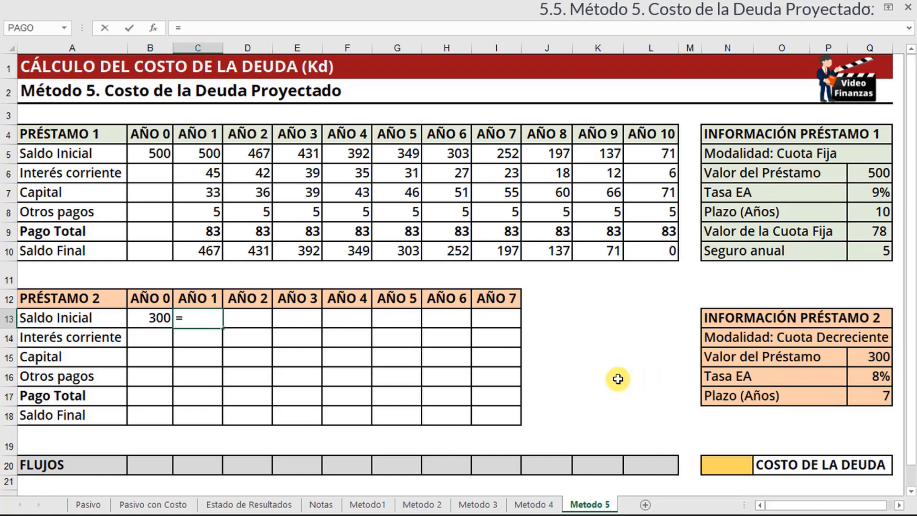
left_click(163, 316)
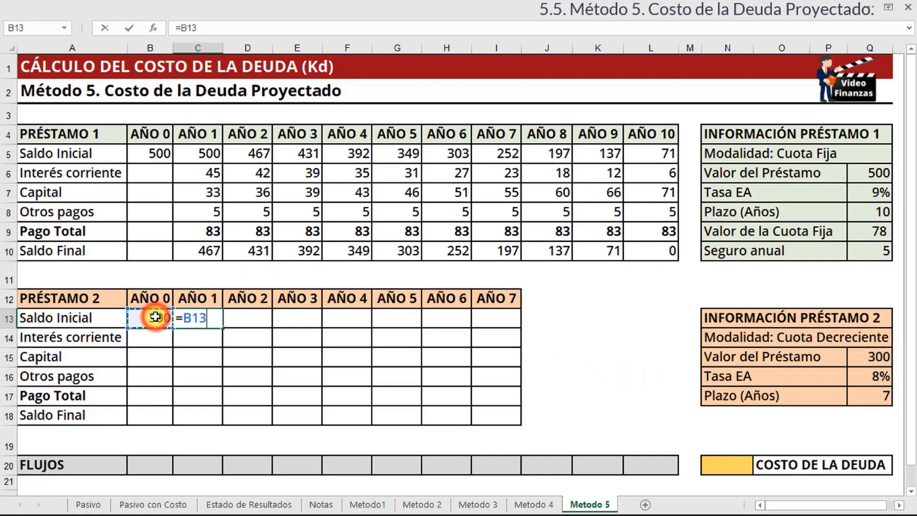
key("Return")
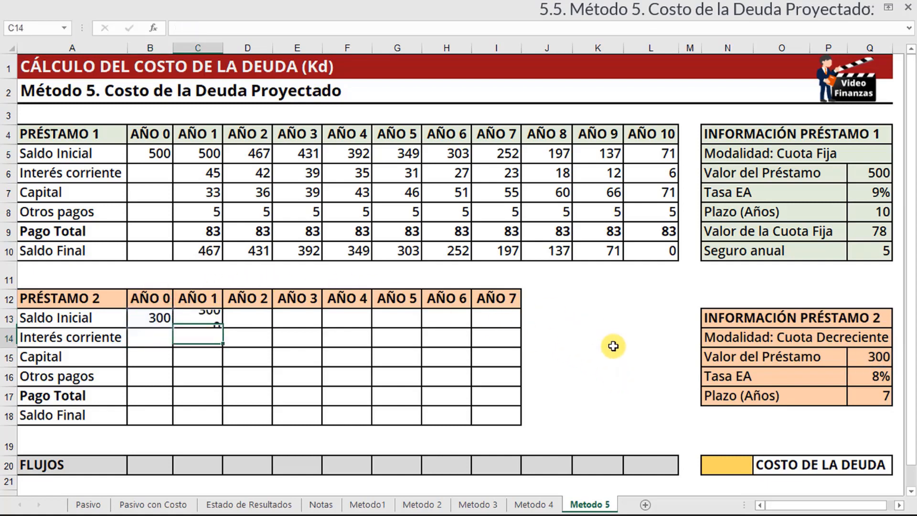
Calculate Loan 2's year 1 interest in C14 as =C13*$Q$16, with an absolute reference to the rate.
type("=")
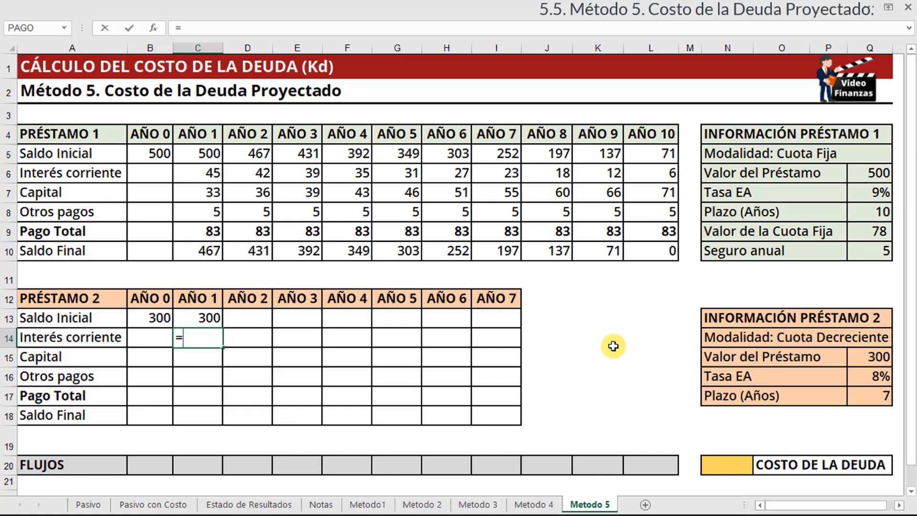
left_click(216, 316)
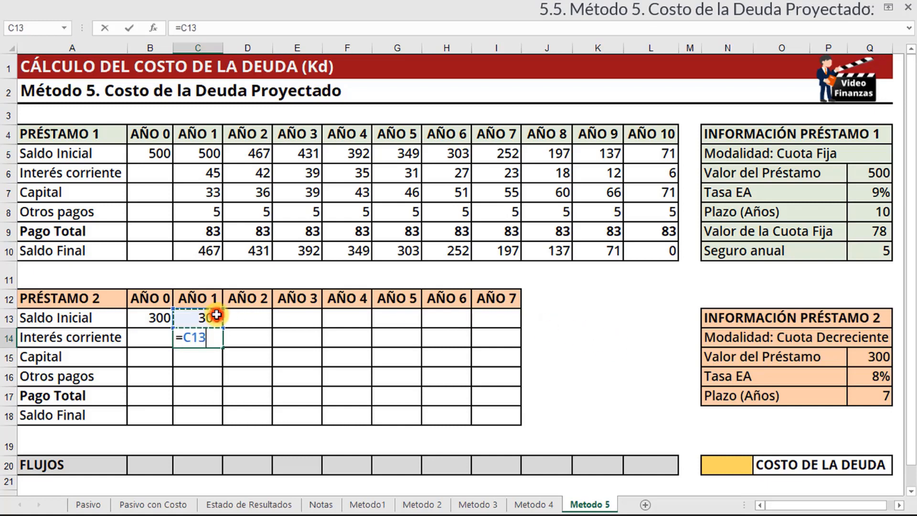
type("*")
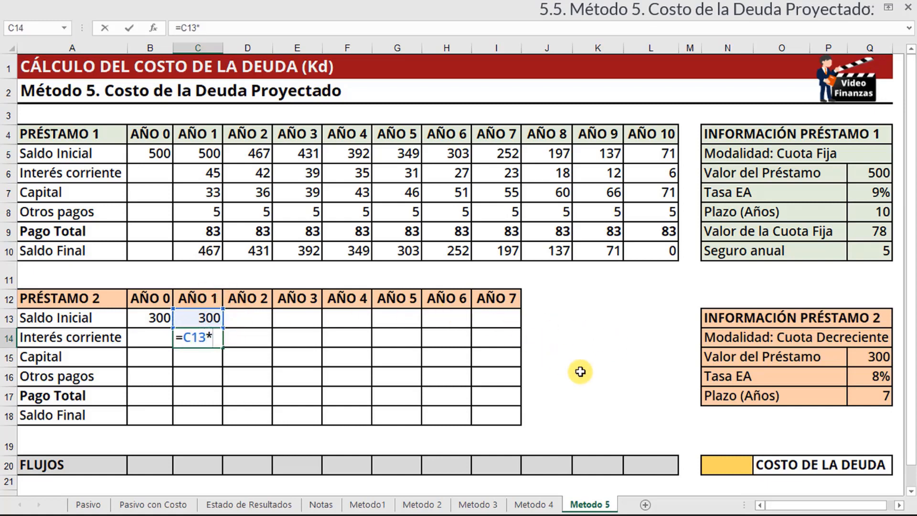
left_click(861, 371)
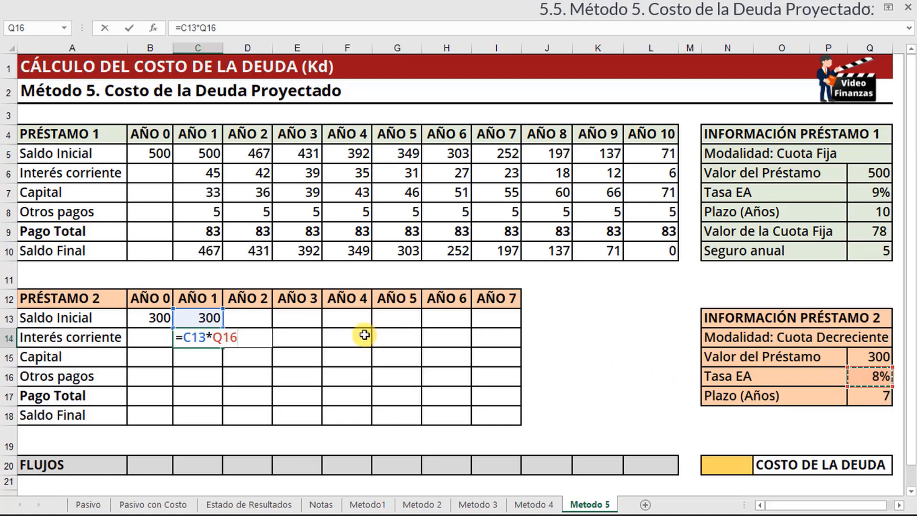
left_click_drag(213, 339, 240, 337)
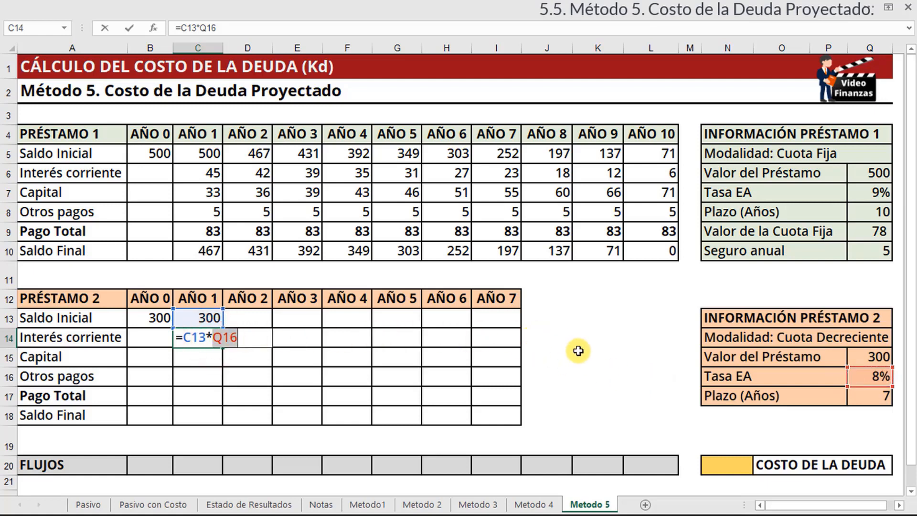
key("F4")
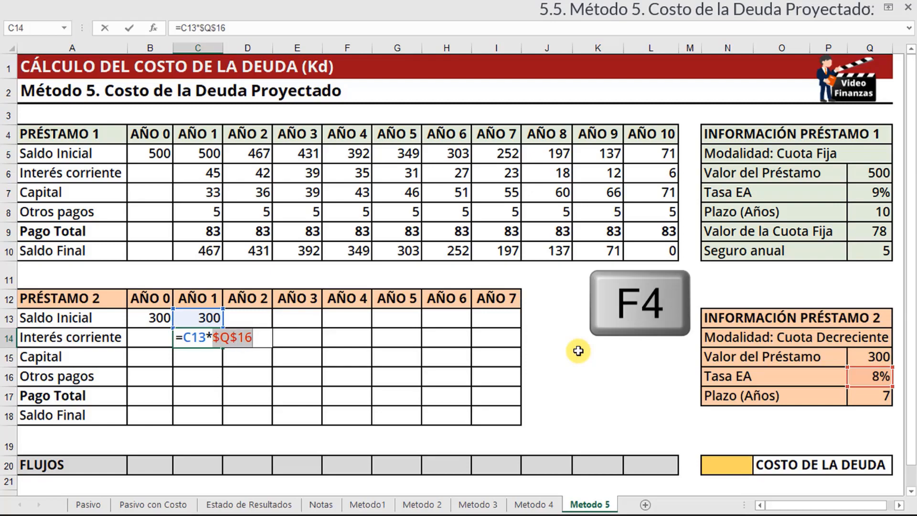
key("Return")
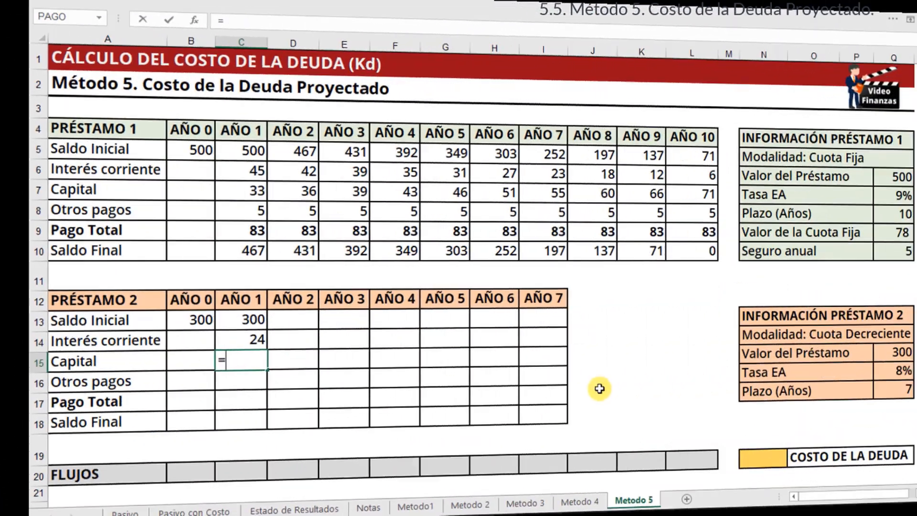
Calculate Loan 2's year 1 principal in C15 as loan amount divided by term, =$Q$15/$Q$17, with both references absolute.
type("=")
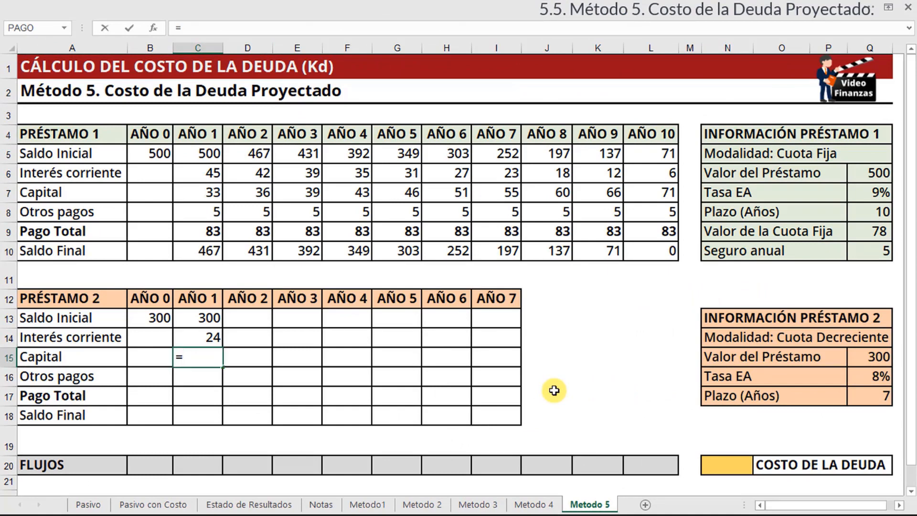
left_click(857, 353)
type("/")
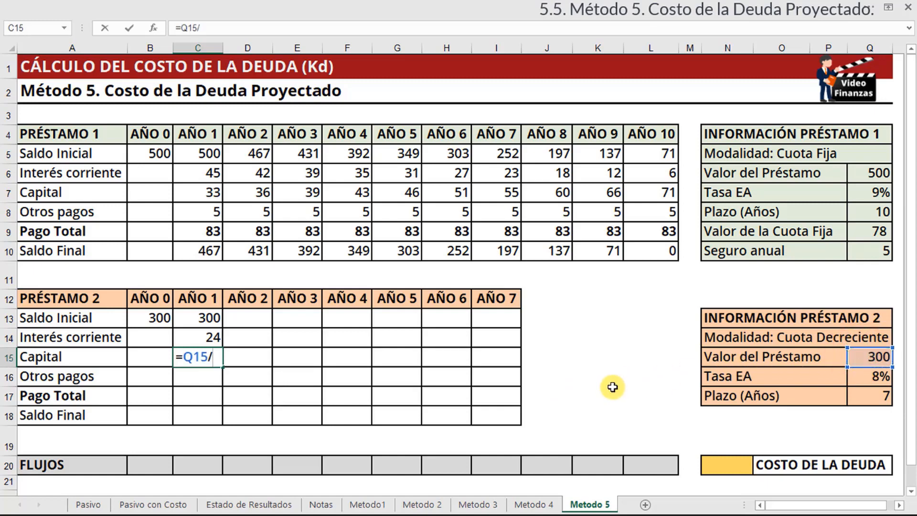
left_click(867, 396)
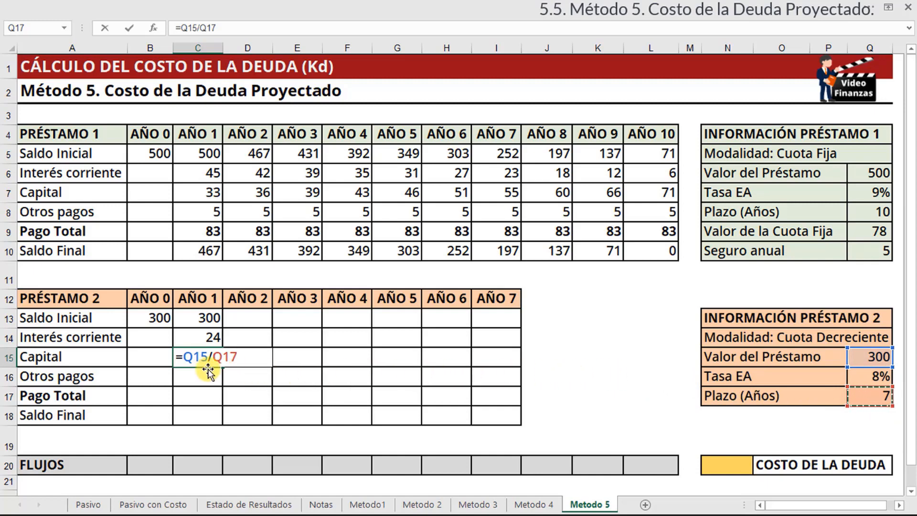
left_click_drag(177, 356, 246, 357)
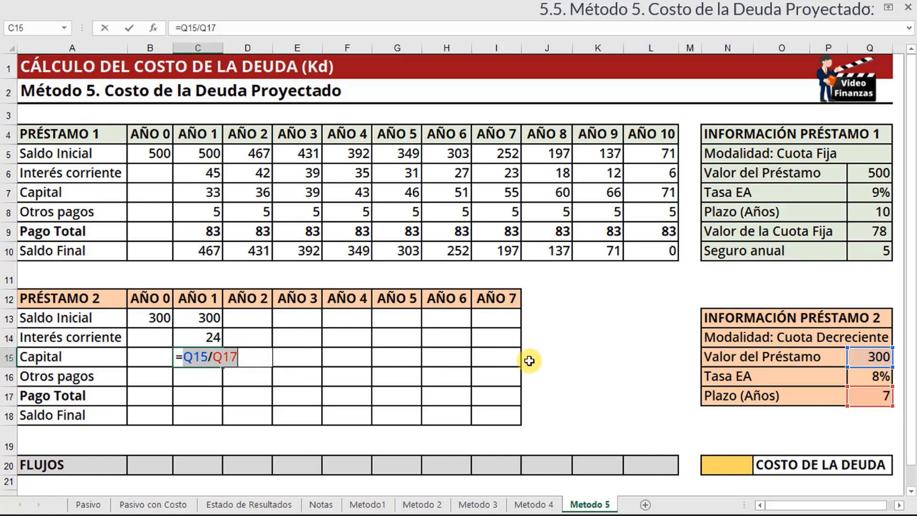
key("F4")
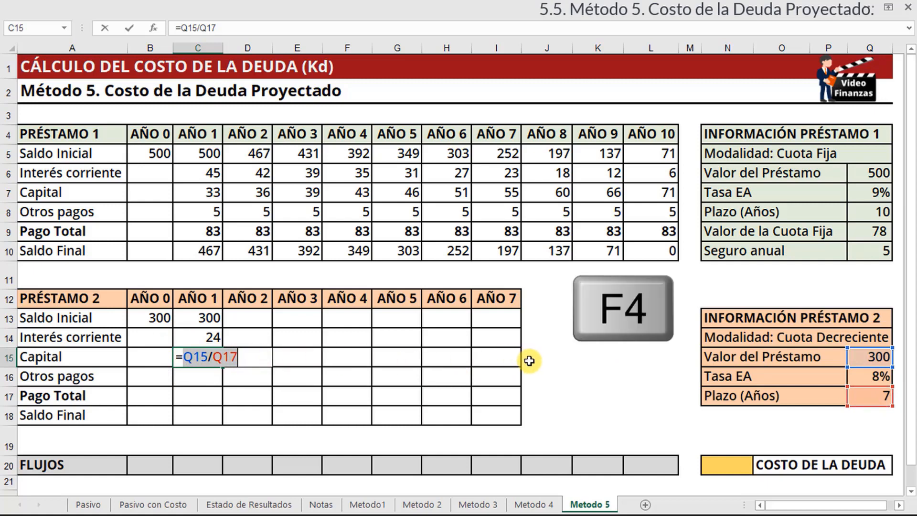
key("F4")
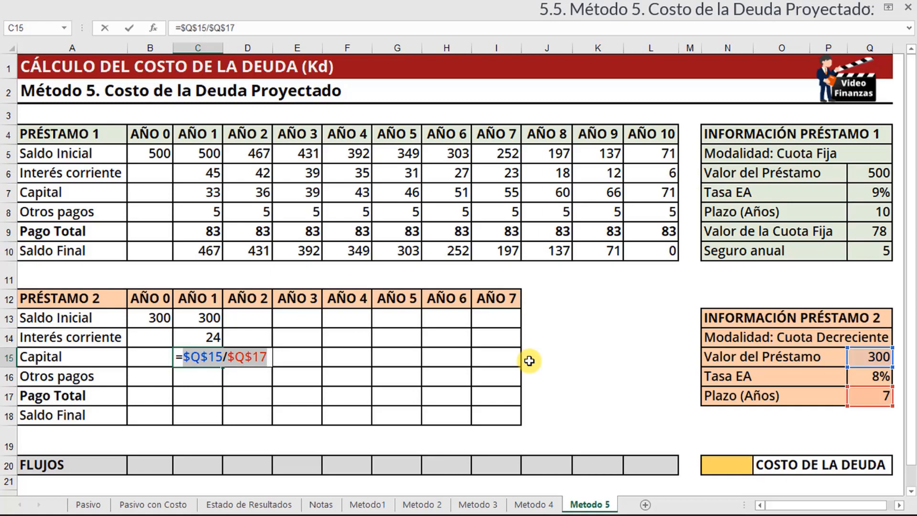
key("Return")
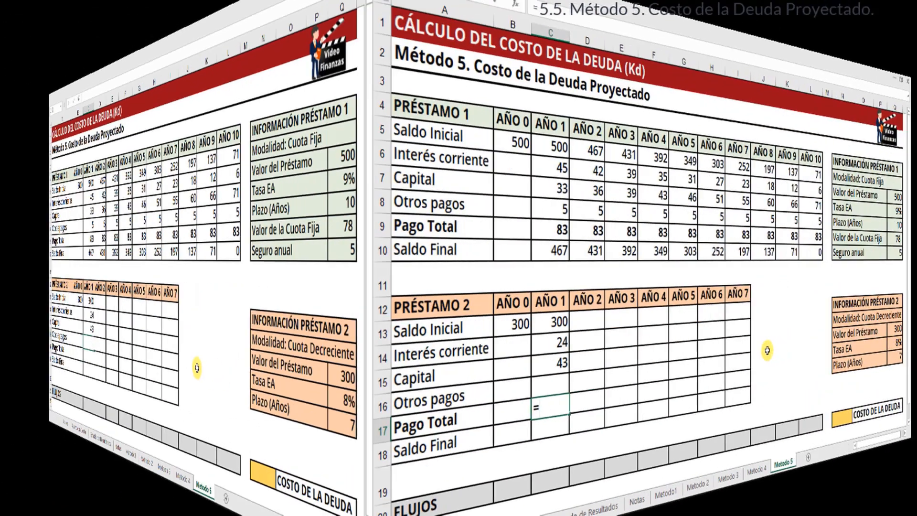
Calculate Loan 2's year 1 total payment in C17 as interest plus principal plus other payments, =C14+C15+C16.
key("Down")
type("=")
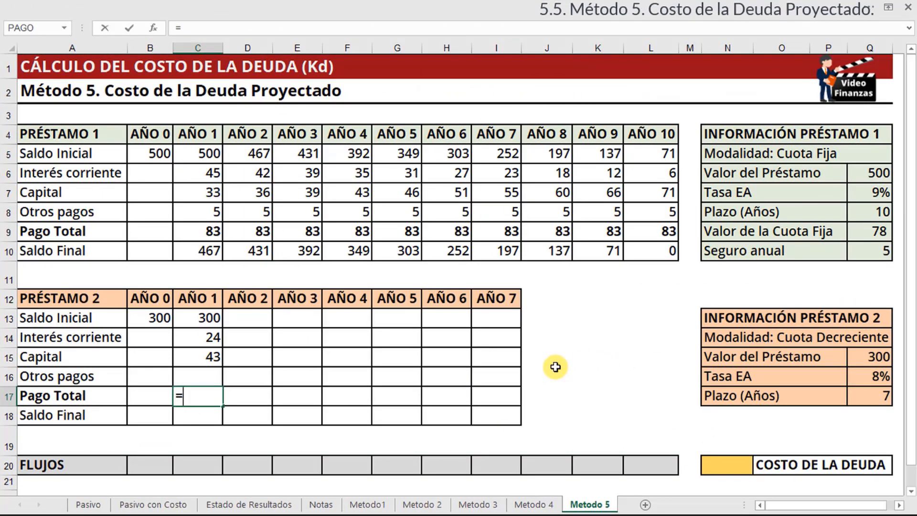
left_click(200, 339)
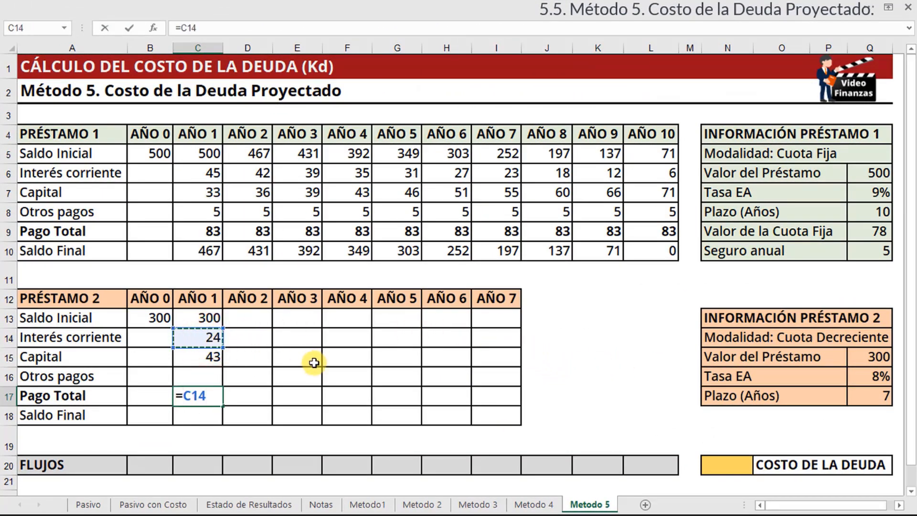
type("+")
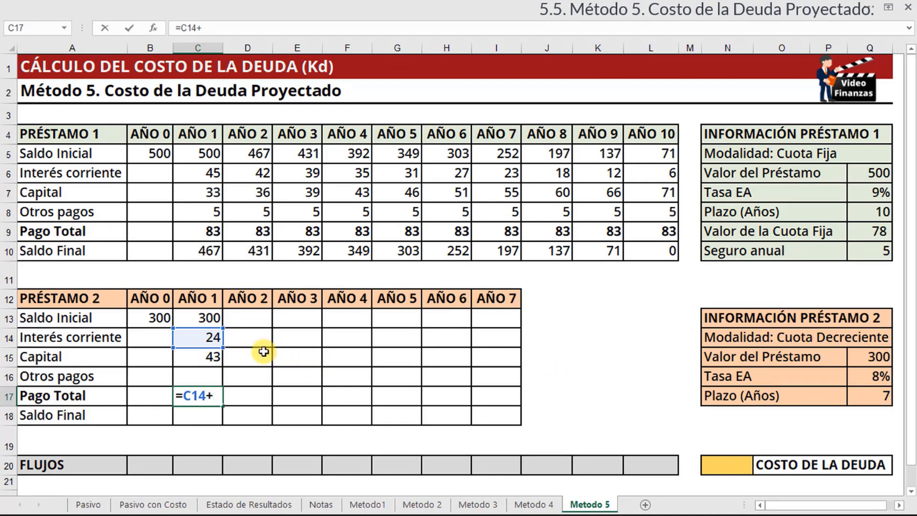
left_click(215, 356)
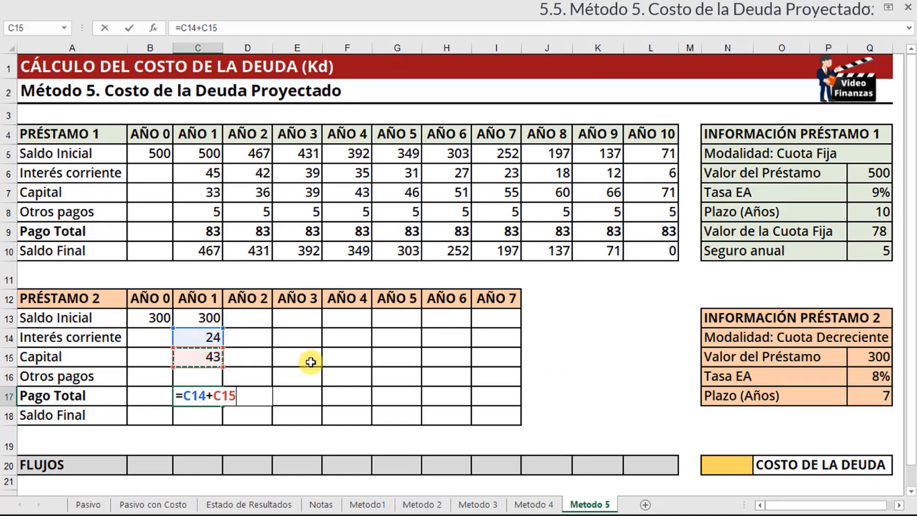
type("+")
left_click(199, 378)
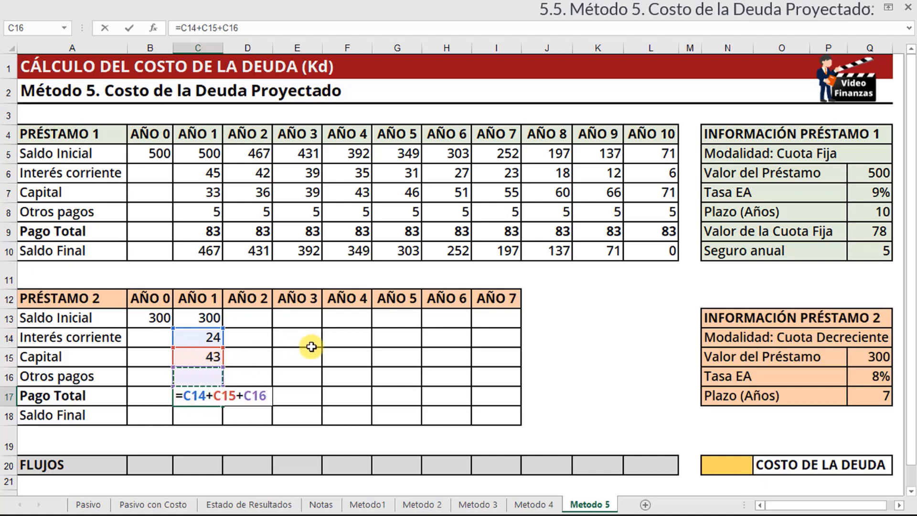
key("Return")
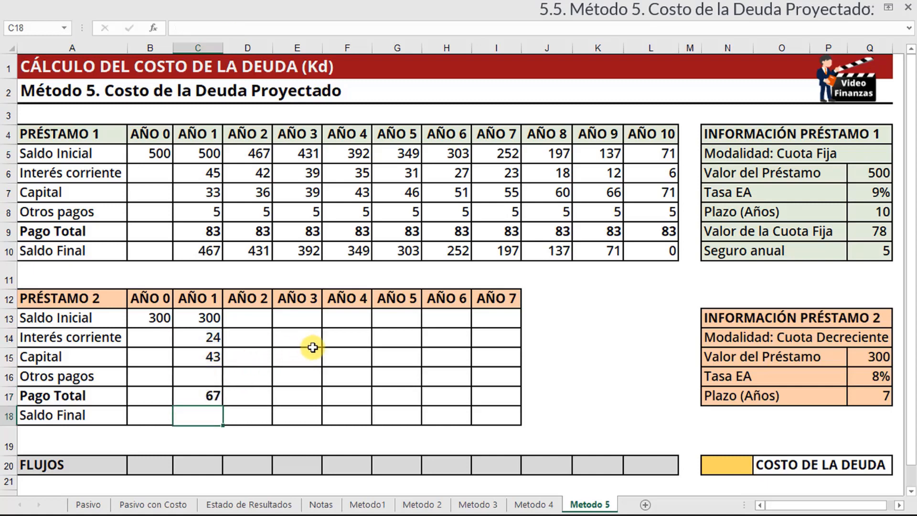
Calculate Loan 2's year 1 closing balance in C18 as opening balance minus principal, =C13-C15.
type("=")
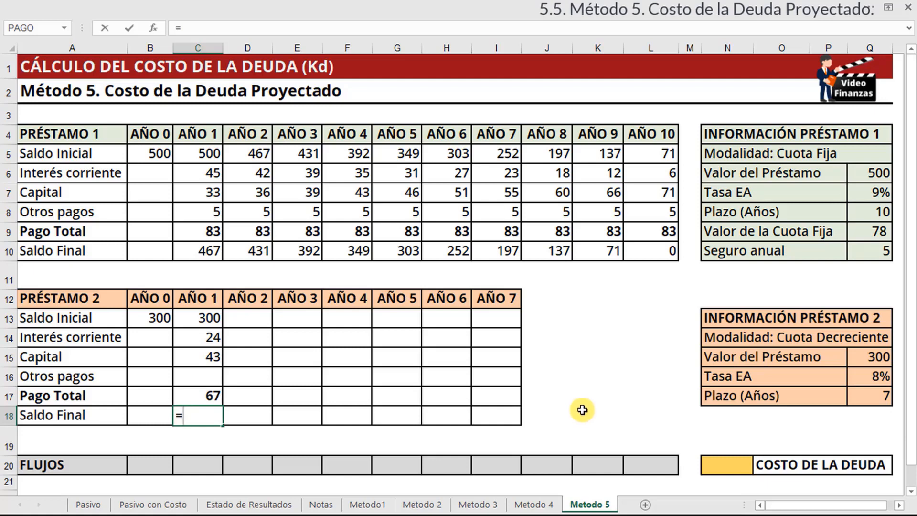
left_click(204, 315)
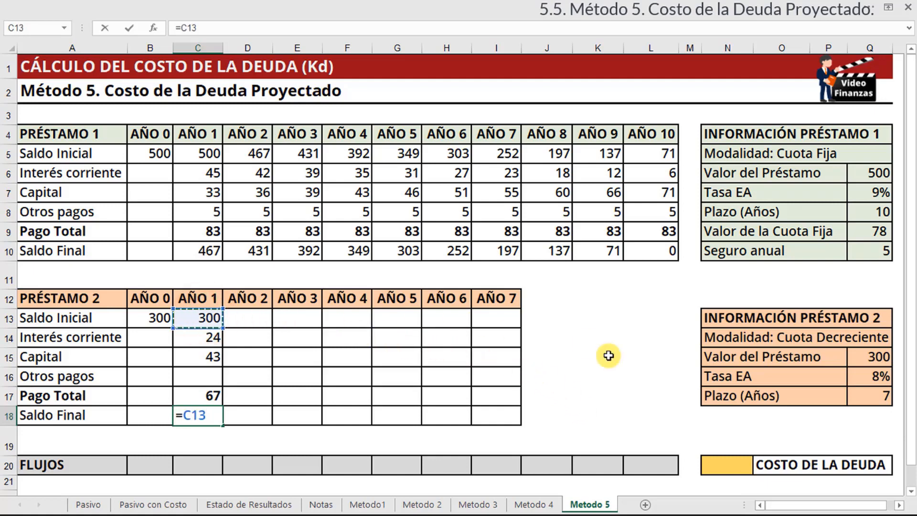
type("-")
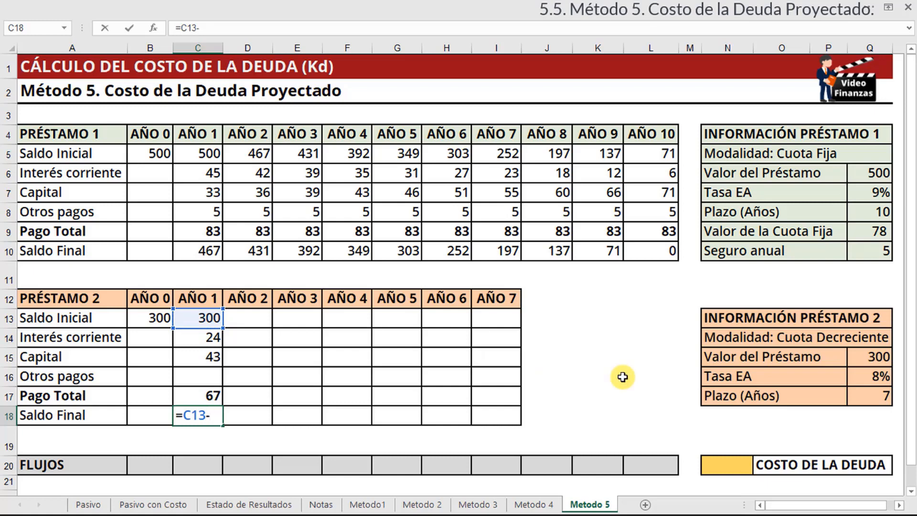
left_click(209, 360)
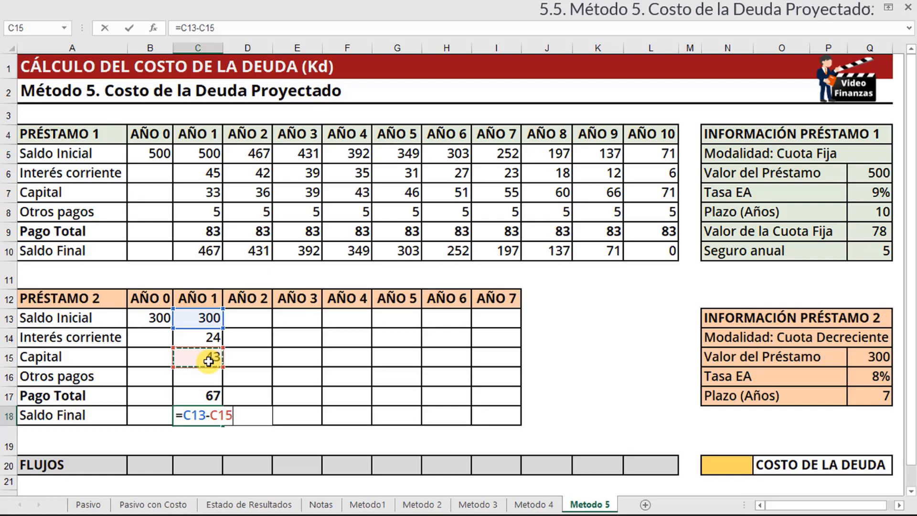
key("Return")
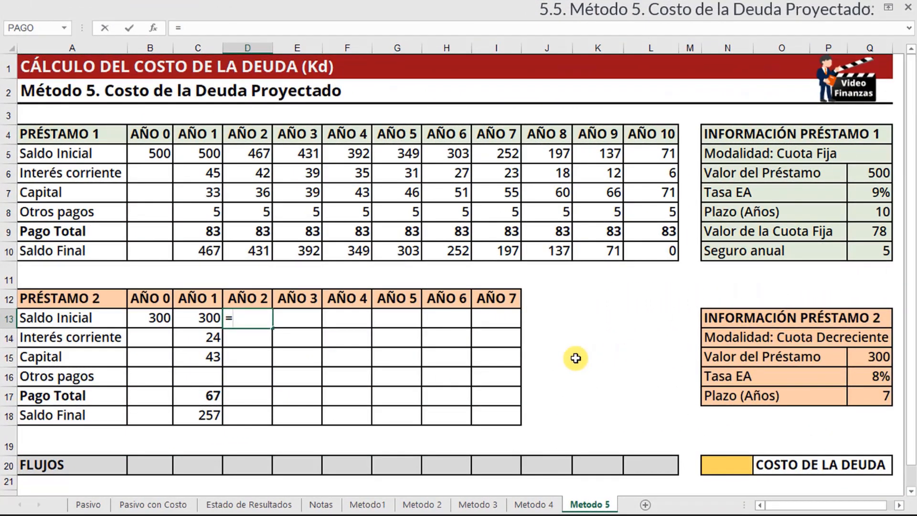
Link Loan 2's year 2 opening balance in D13 to =C18 and copy the year 1 formulas in C14:C18 into year 2.
left_click(213, 415)
key("Return")
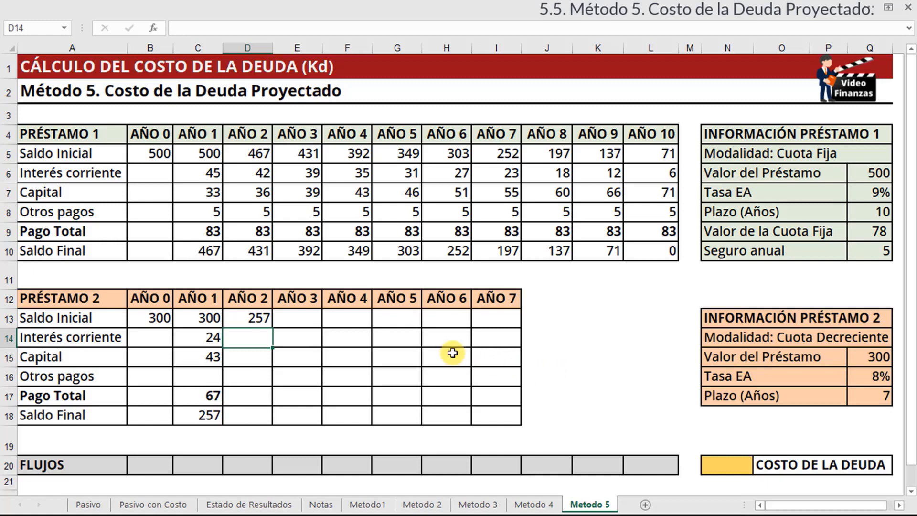
left_click(201, 335)
left_click_drag(201, 336, 258, 433)
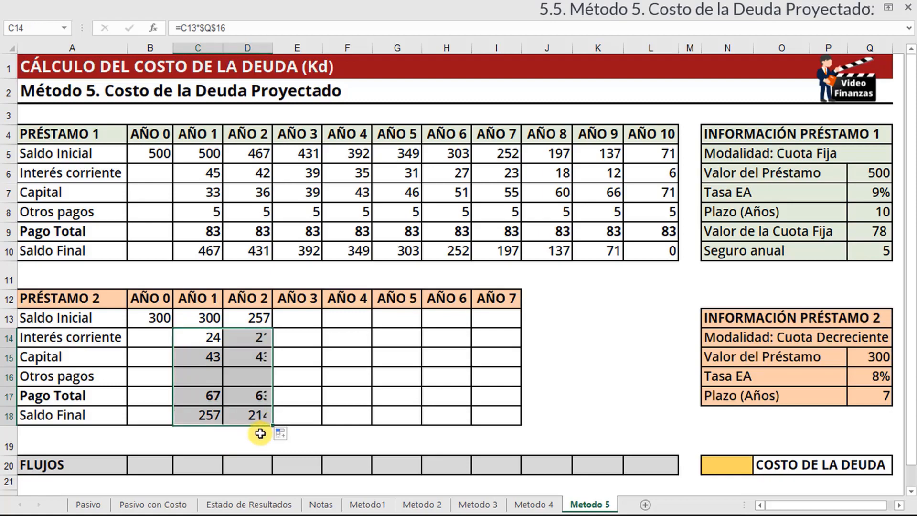
left_click(257, 436)
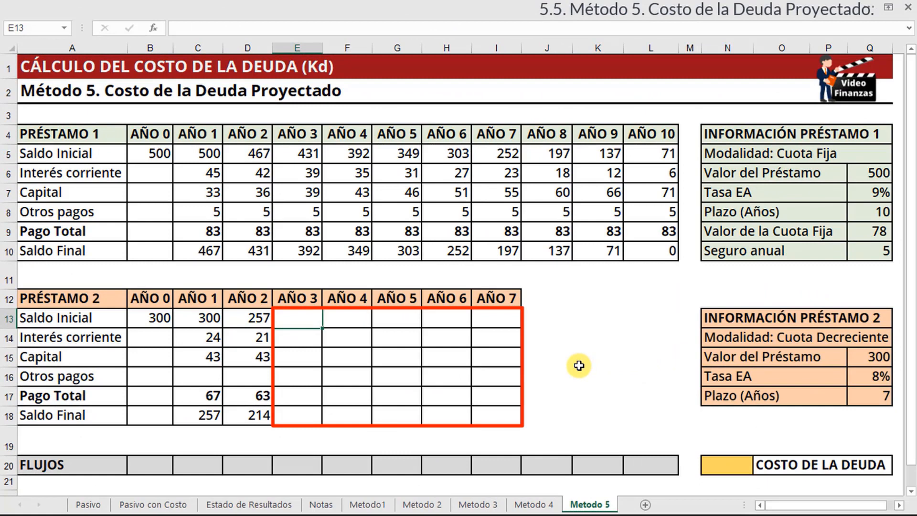
Fill Loan 2's year 2 formulas in D13:D18 across years 3 to 7, through column I.
left_click(259, 319)
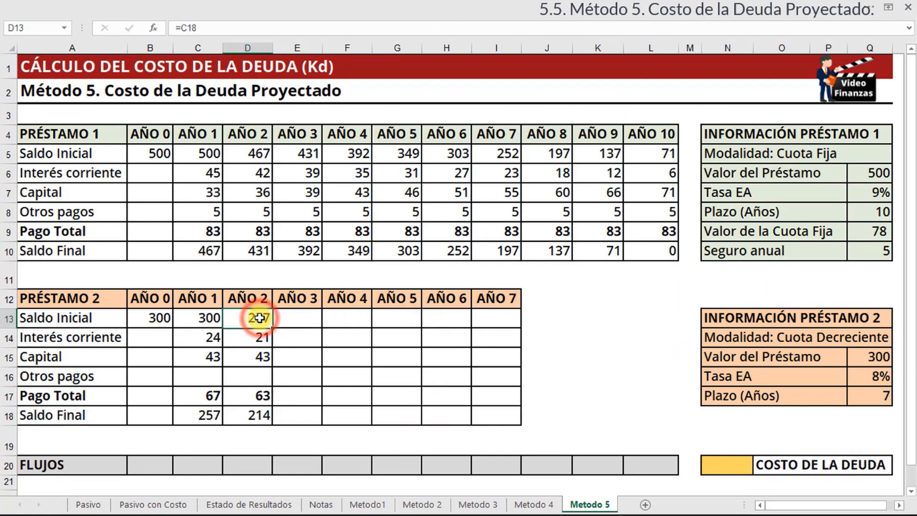
left_click_drag(260, 320, 527, 425)
left_click(604, 419)
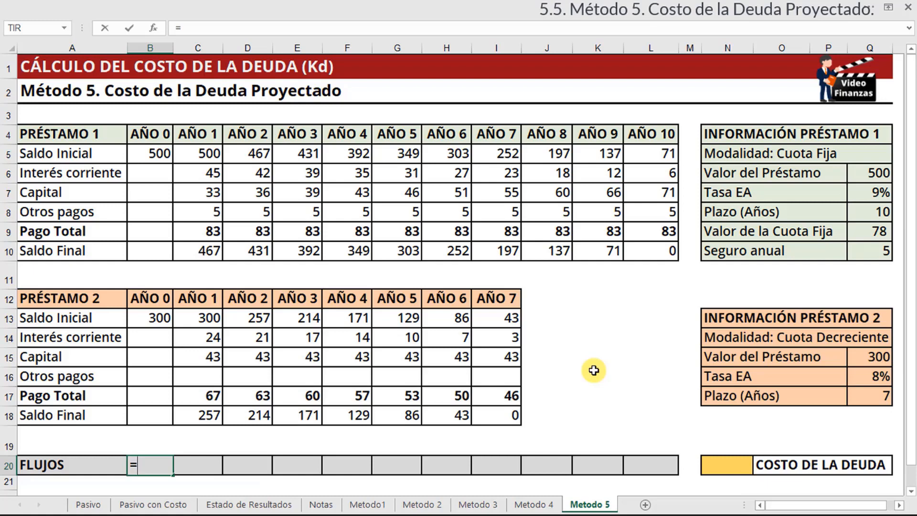
Calculate the year 0 combined cash flow in B20 as the sum of both loan amounts, =B5+B13.
left_click(158, 153)
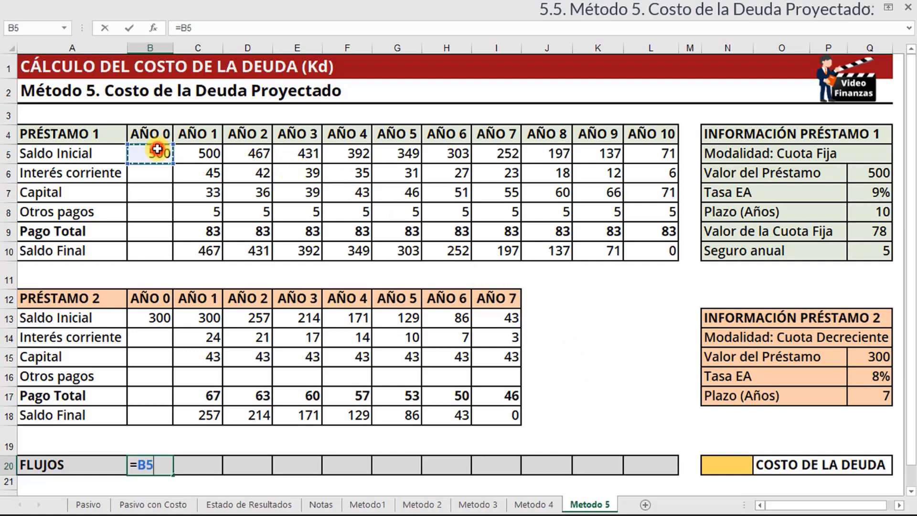
type("+")
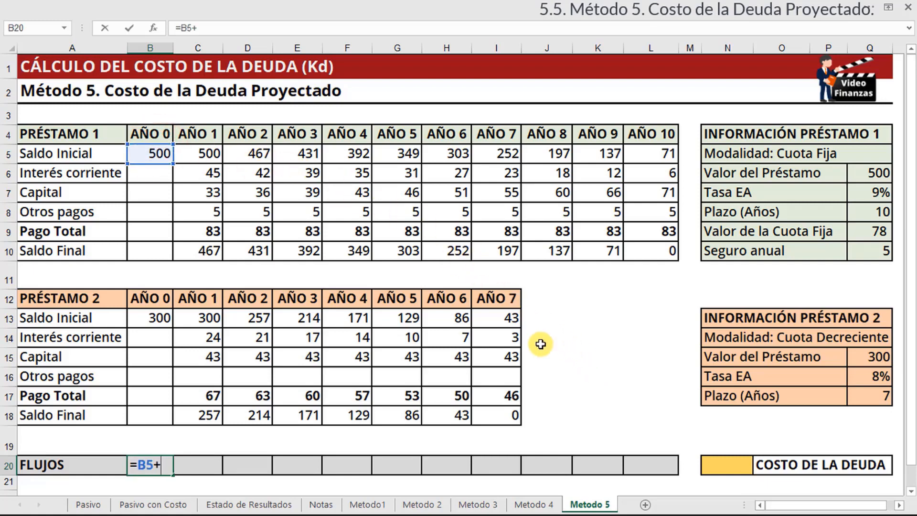
left_click(151, 315)
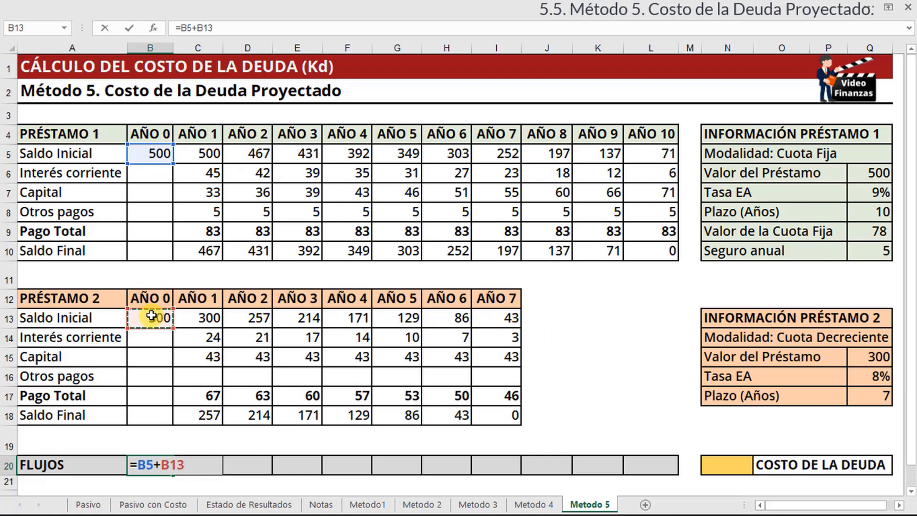
key("Return")
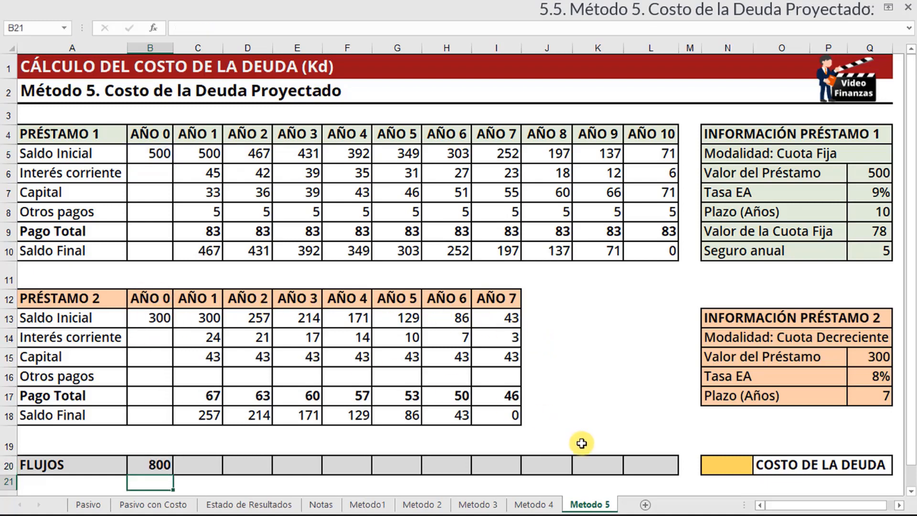
Calculate the year 1 combined cash flow in C20 as the negative sum of both total payments, =(C9+C17)*-1.
key("Up")
key("Right")
type("=")
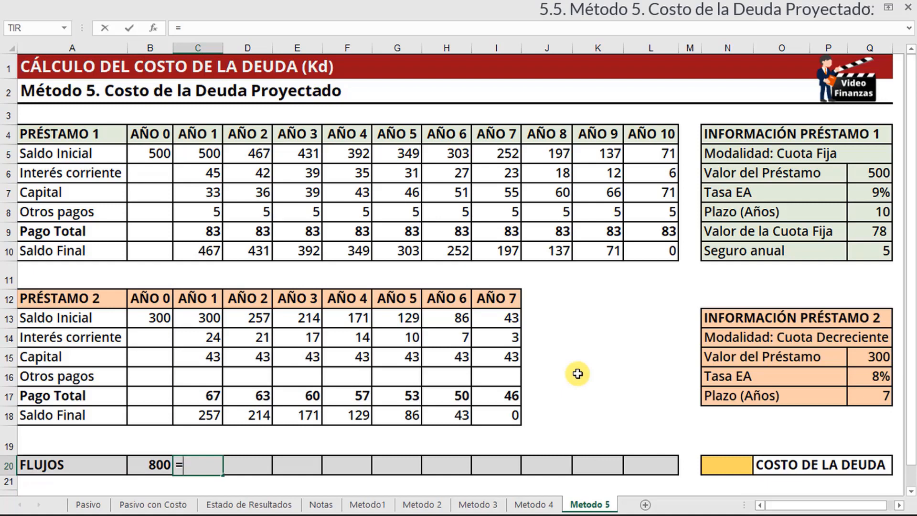
type("(")
left_click(210, 232)
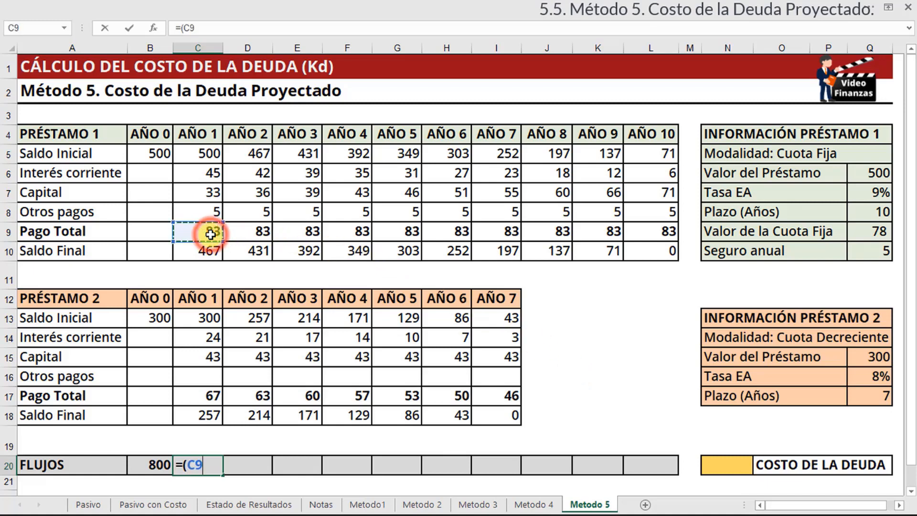
type("+")
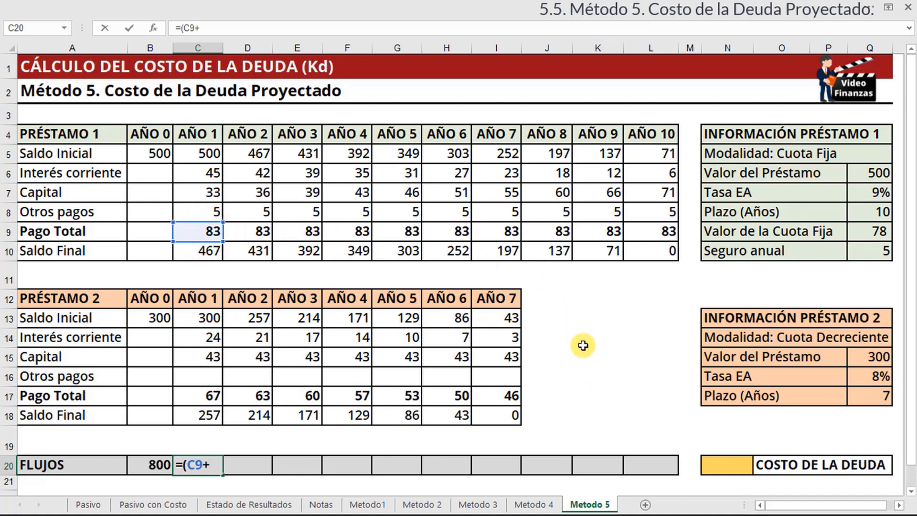
left_click(196, 394)
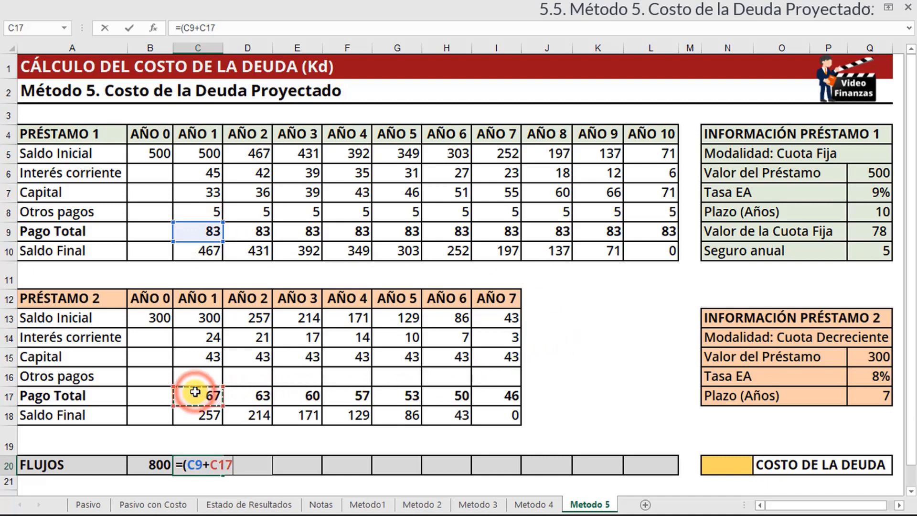
type(")")
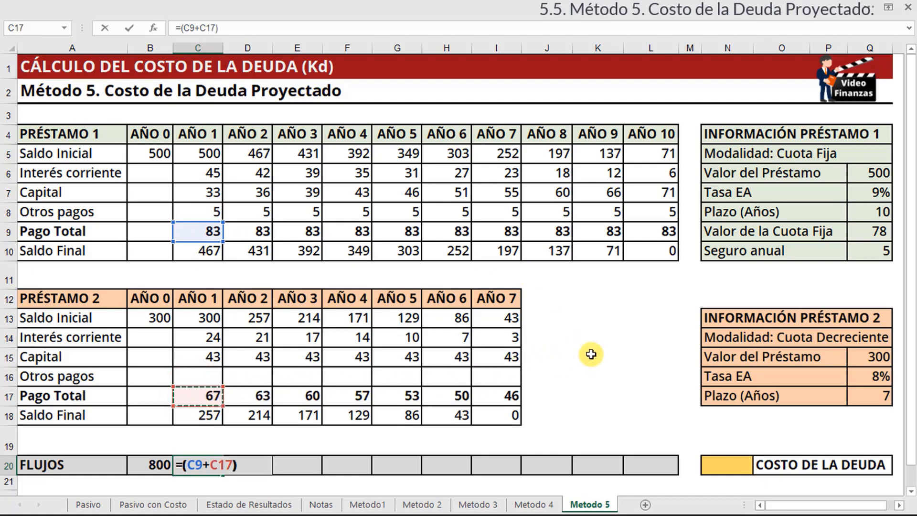
type("*")
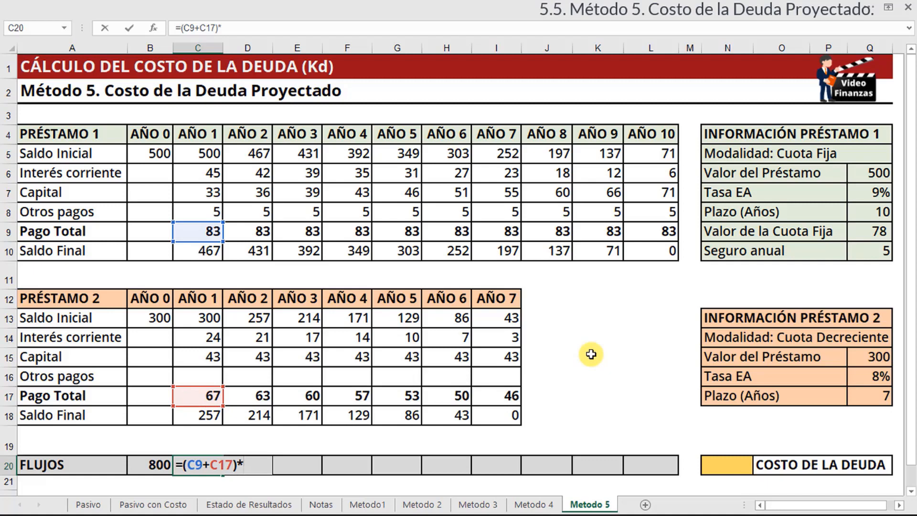
type("-1")
key("Return")
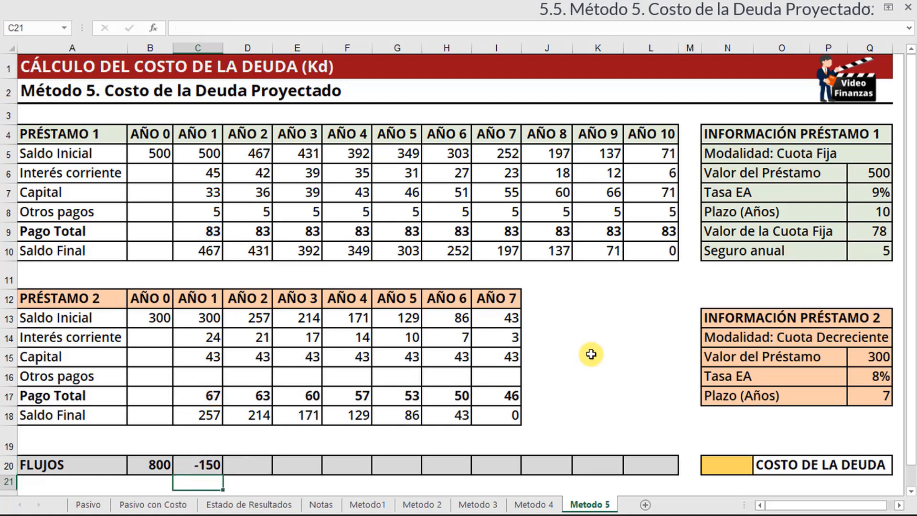
Fill the year 1 cash flow formula from C20 across years 2 to 10, through L20.
left_click(193, 463)
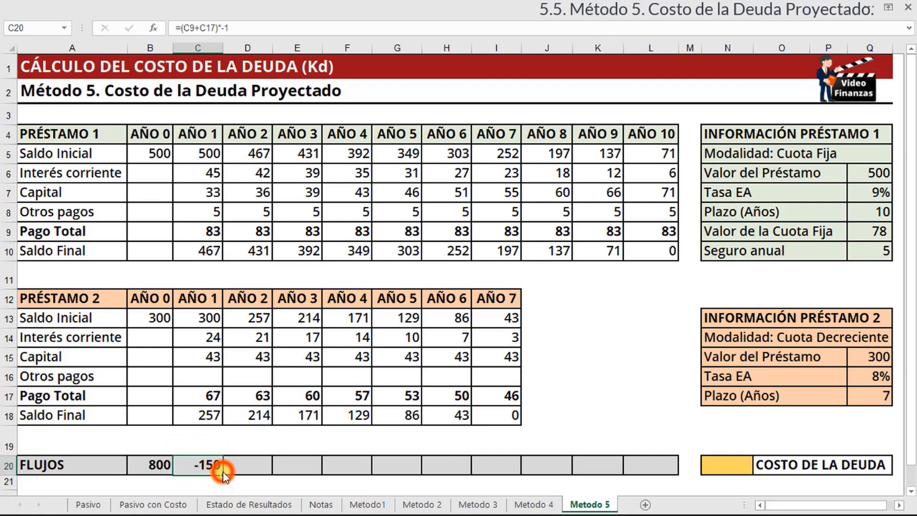
left_click_drag(223, 473, 675, 483)
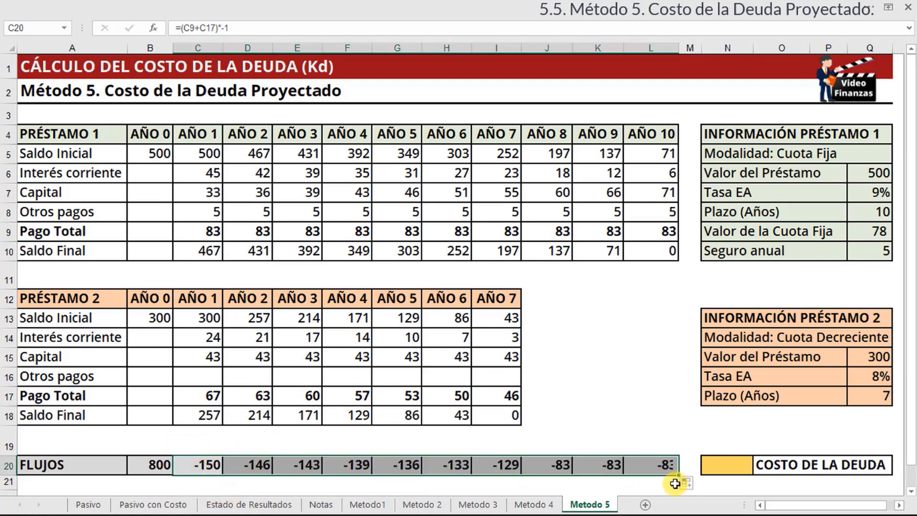
left_click(673, 484)
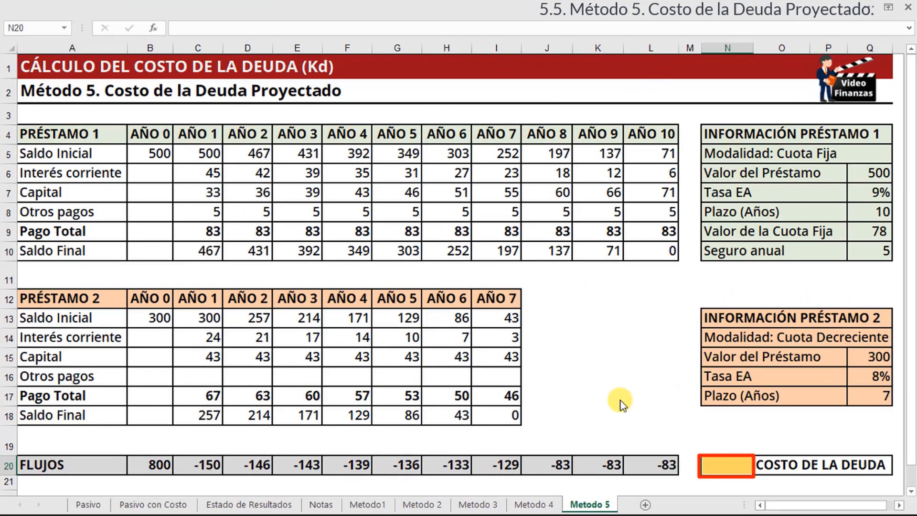
Calculate the cost of debt in N20 with the TIR function over the cash flows, =TIR(B20:L20).
left_click(151, 29)
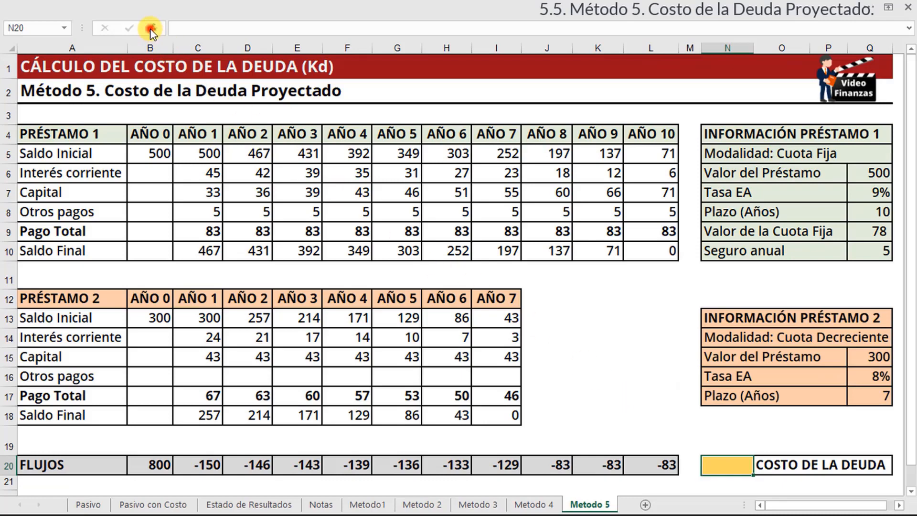
left_click(412, 301)
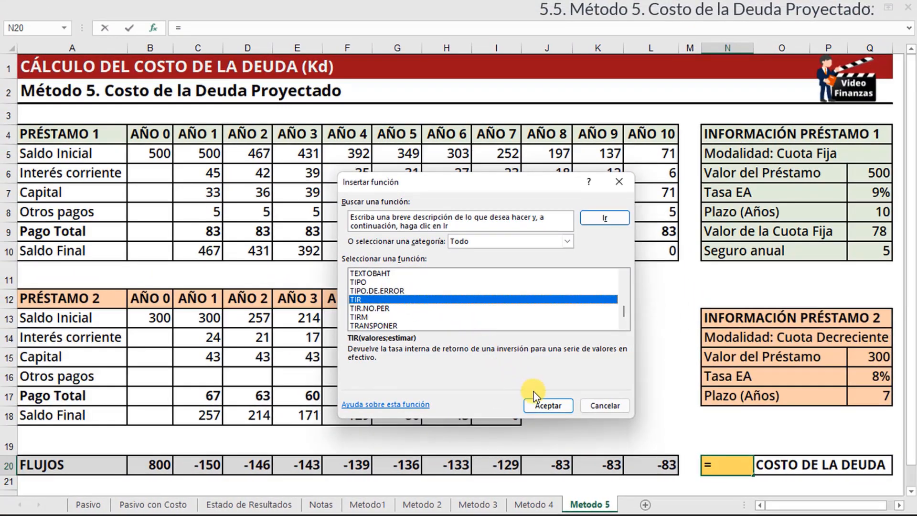
left_click(539, 404)
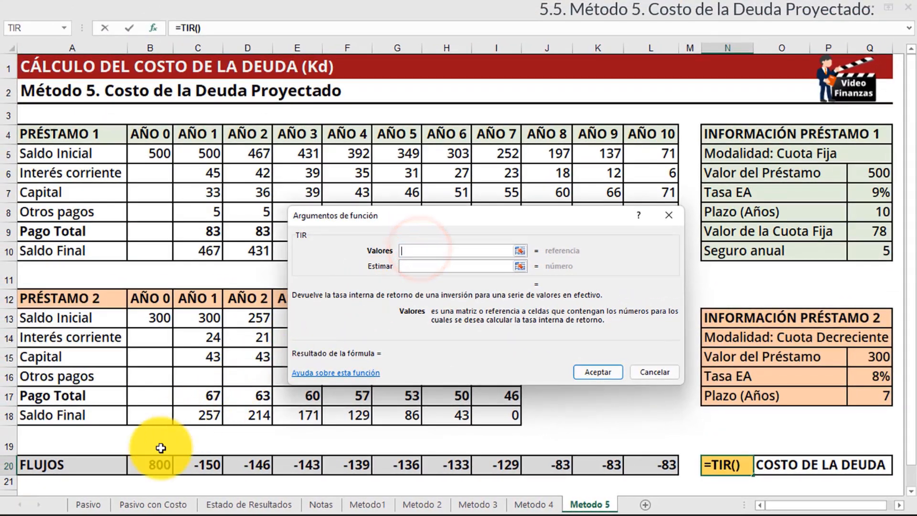
left_click(144, 461)
left_click_drag(145, 461, 649, 466)
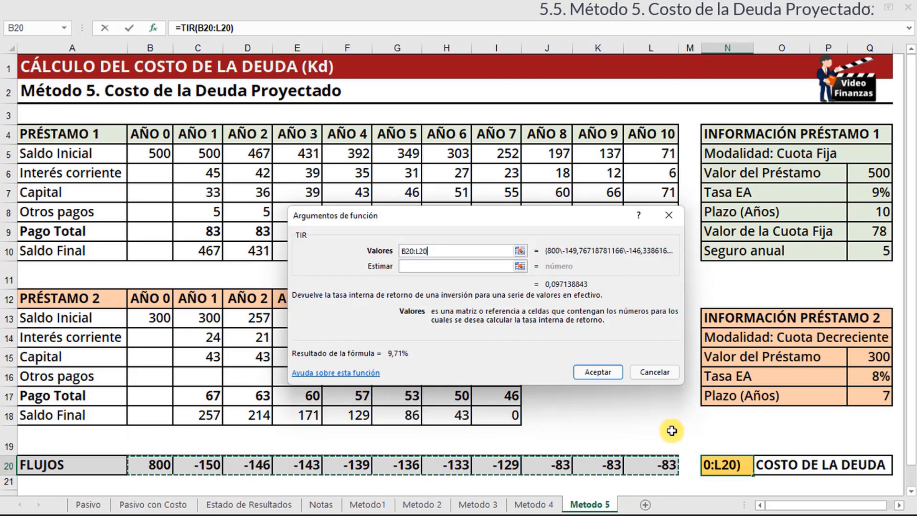
left_click(595, 372)
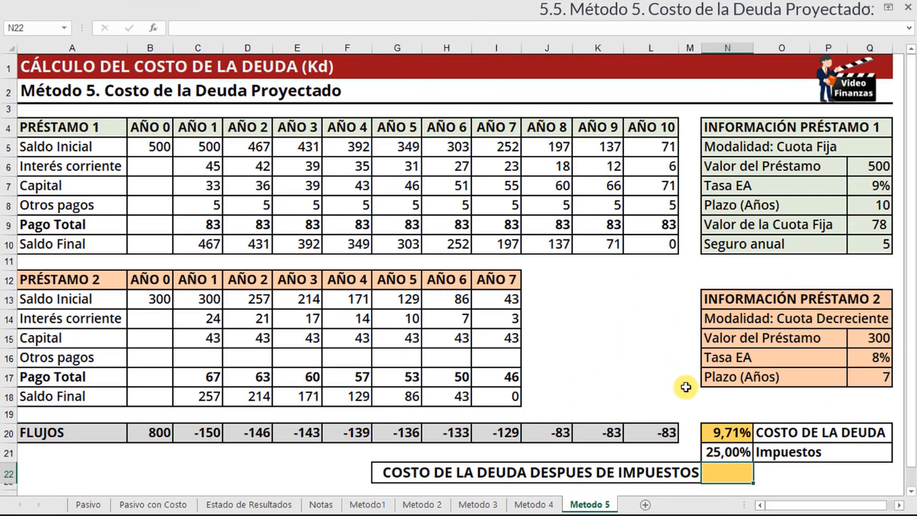
Calculate the after-tax cost of debt in N22 as the pre-tax cost times one minus the tax rate, =N20*(1-N21).
left_click(712, 431)
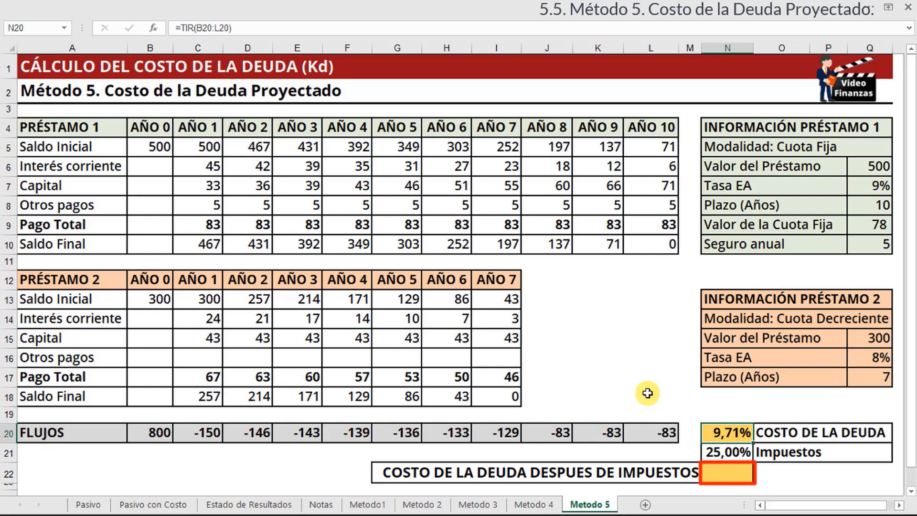
key("Down")
key("Down")
type("=")
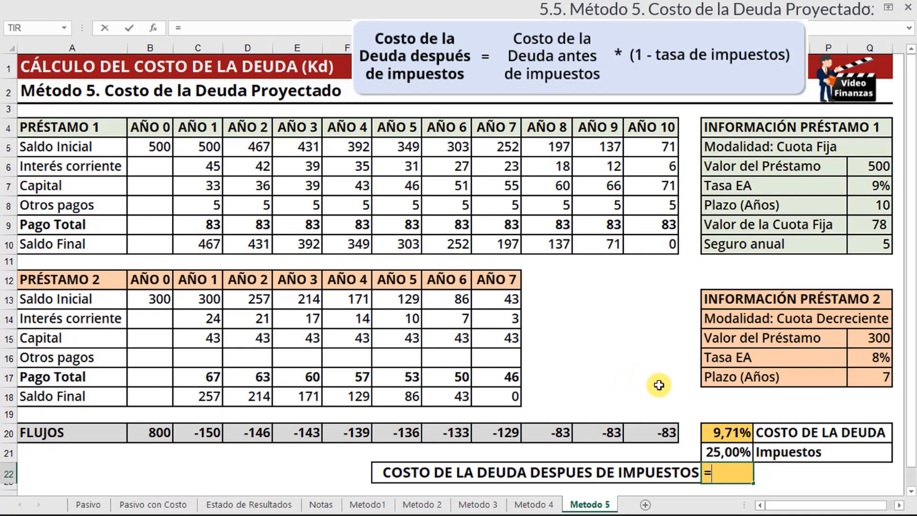
left_click(715, 428)
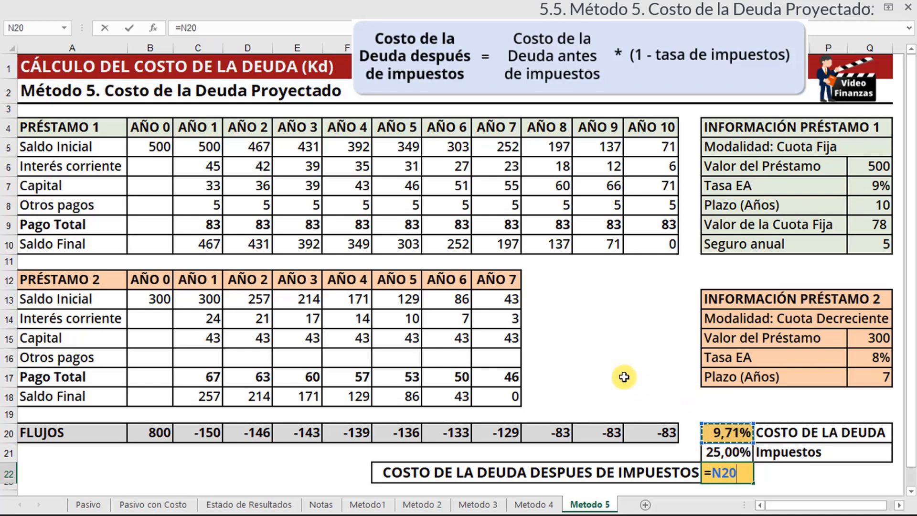
type("*(1-")
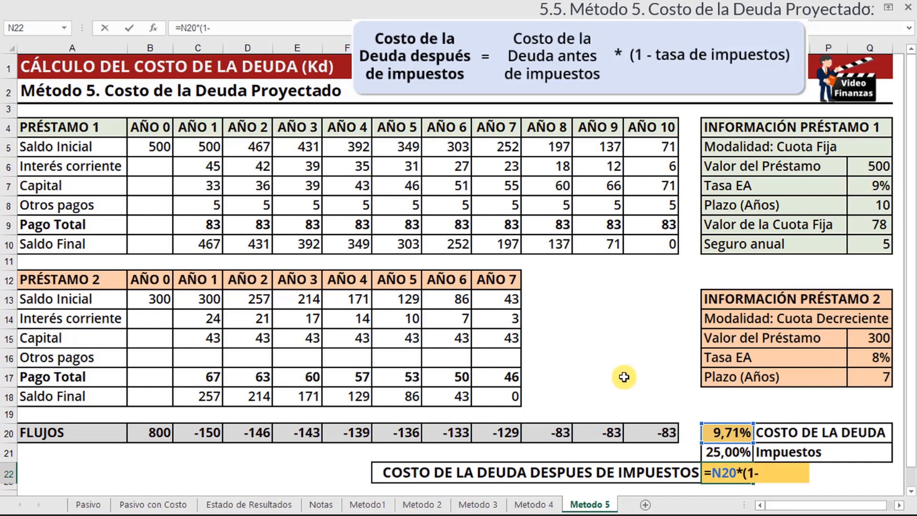
left_click(726, 452)
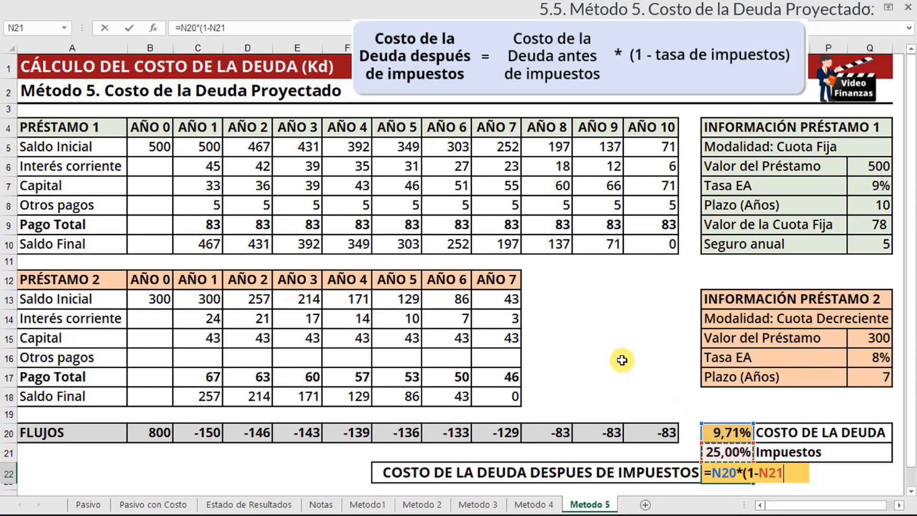
type(")")
key("Return")
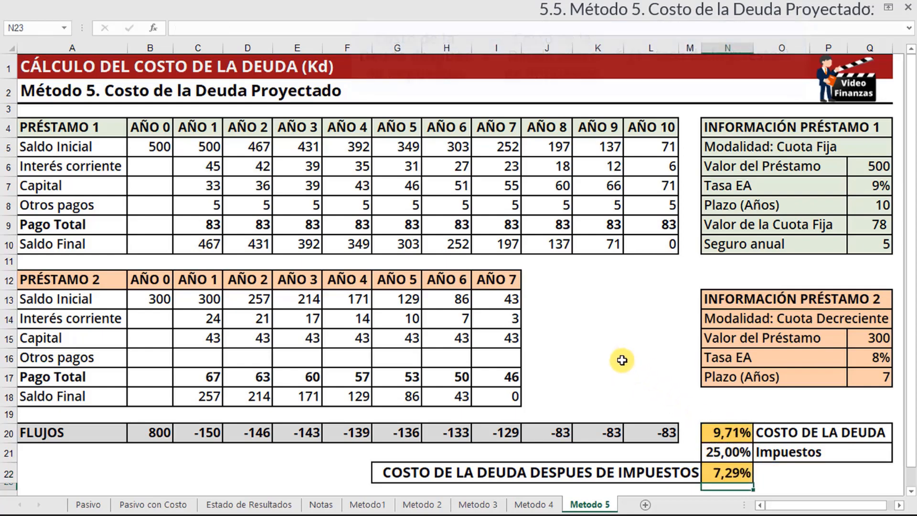